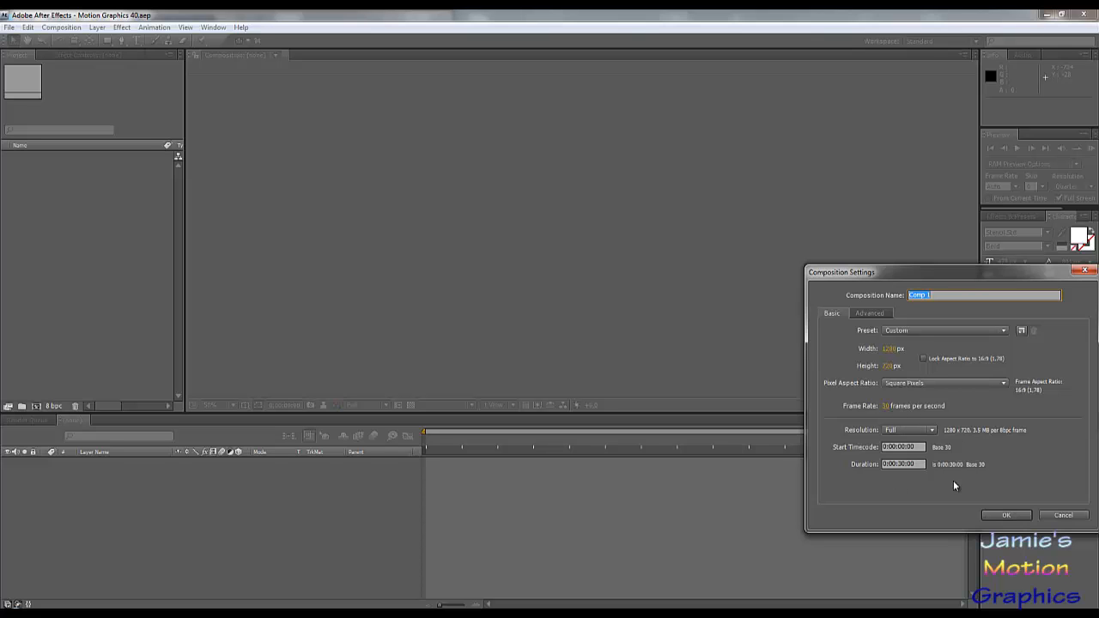
# - Create the 1280 x 720, 30-second composition at 30 fps and add a text layer reading JMG
pyautogui.click(1005, 516)
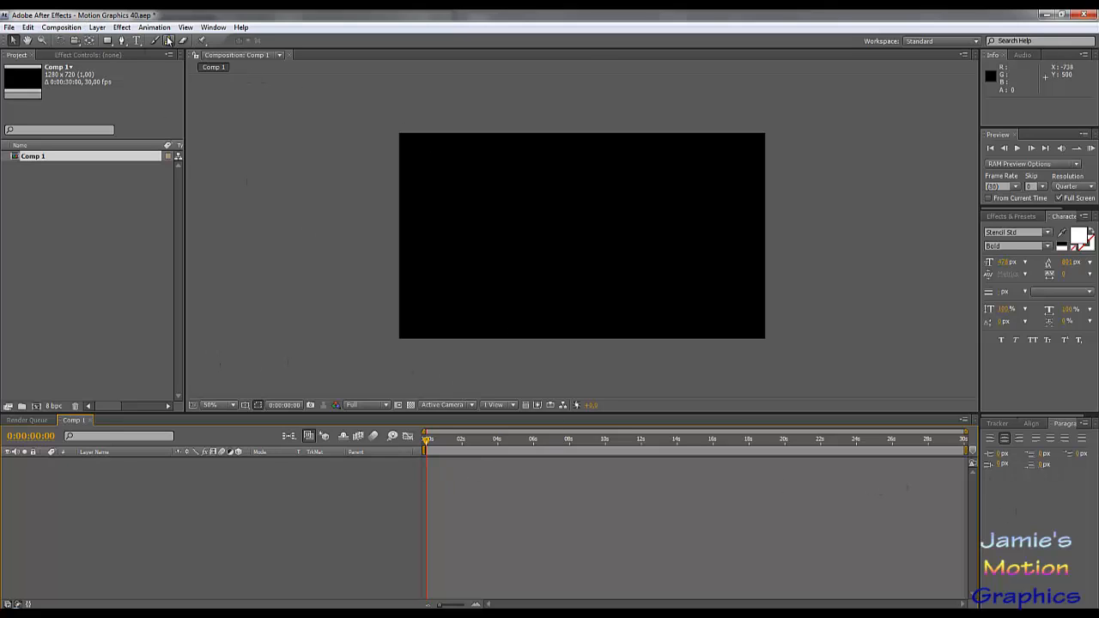
pyautogui.click(97, 28)
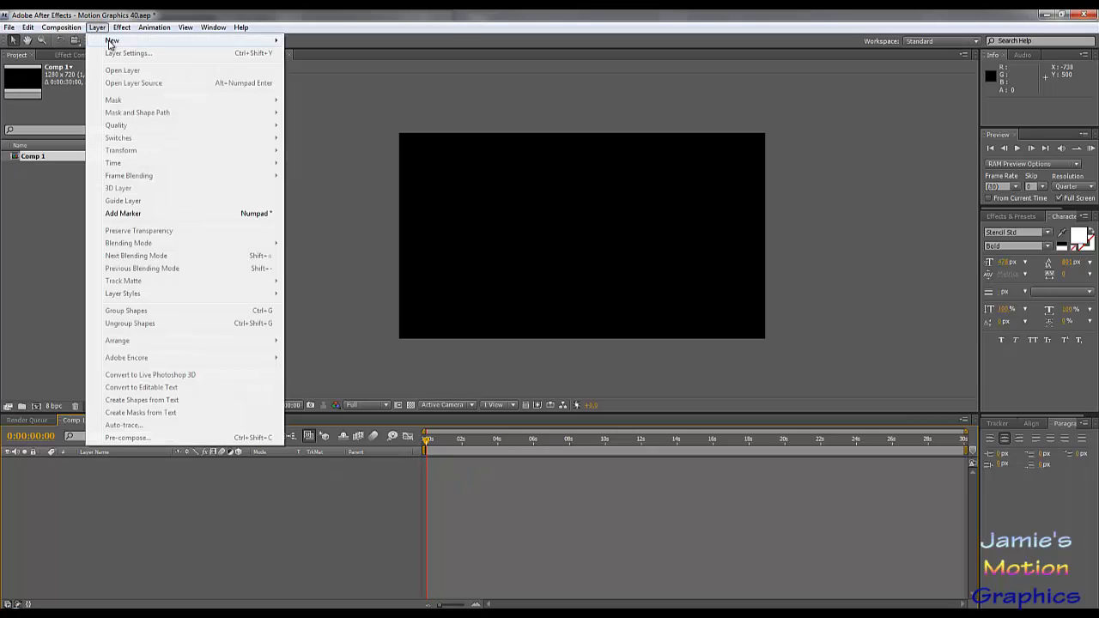
pyautogui.moveTo(121, 44)
pyautogui.click(307, 40)
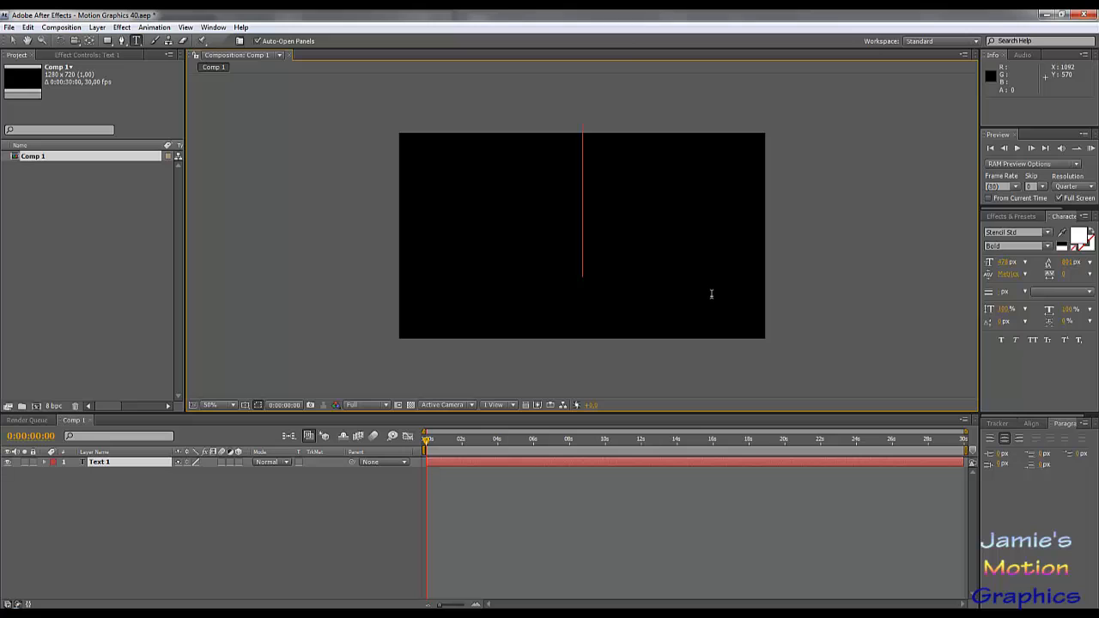
pyautogui.write('JMG')
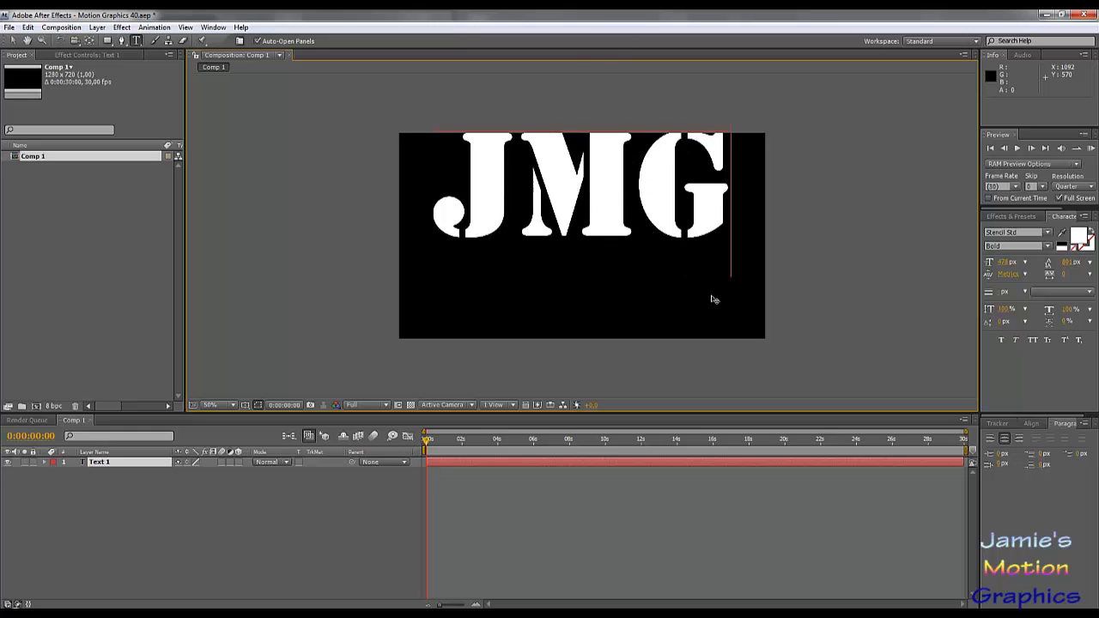
# - Move the JMG text down to the middle of the frame
pyautogui.click(13, 41)
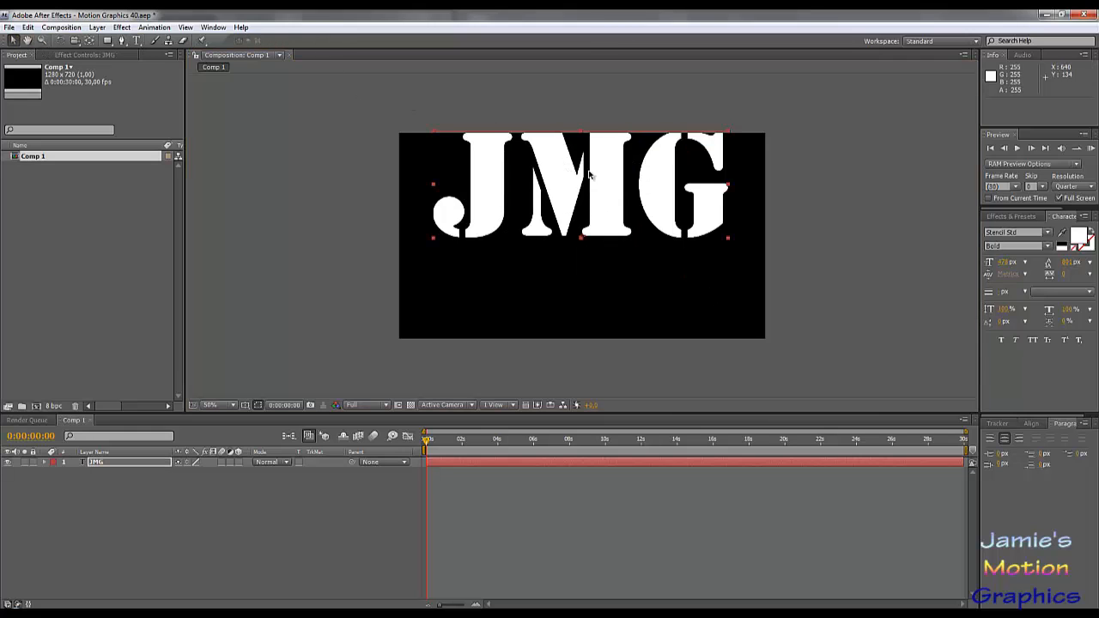
pyautogui.moveTo(590, 174); pyautogui.dragTo(607, 228)
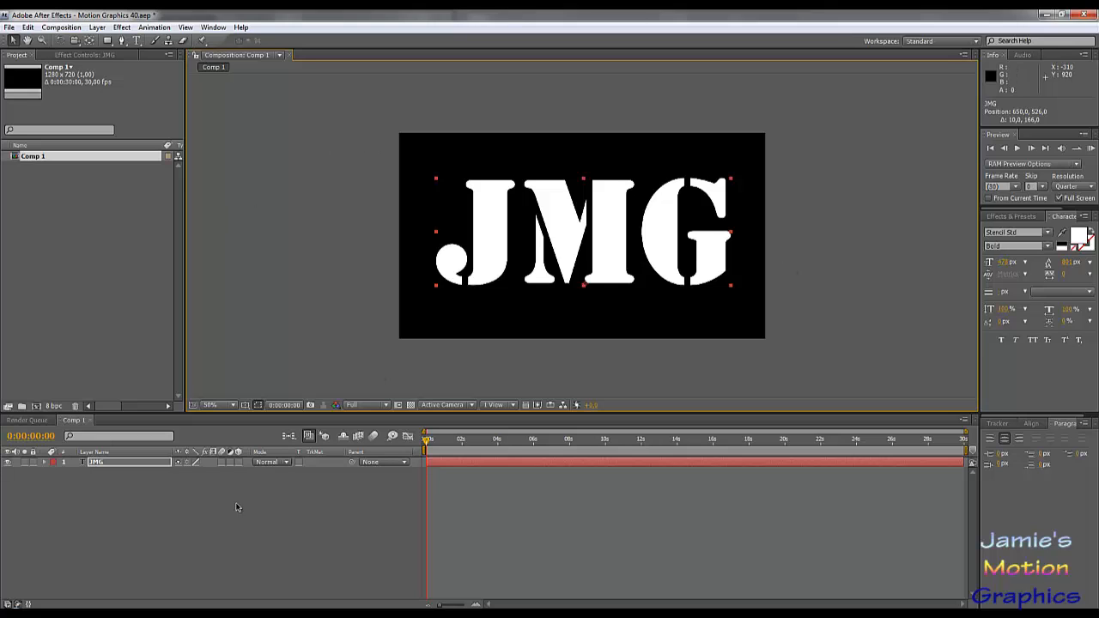
pyautogui.click(130, 463)
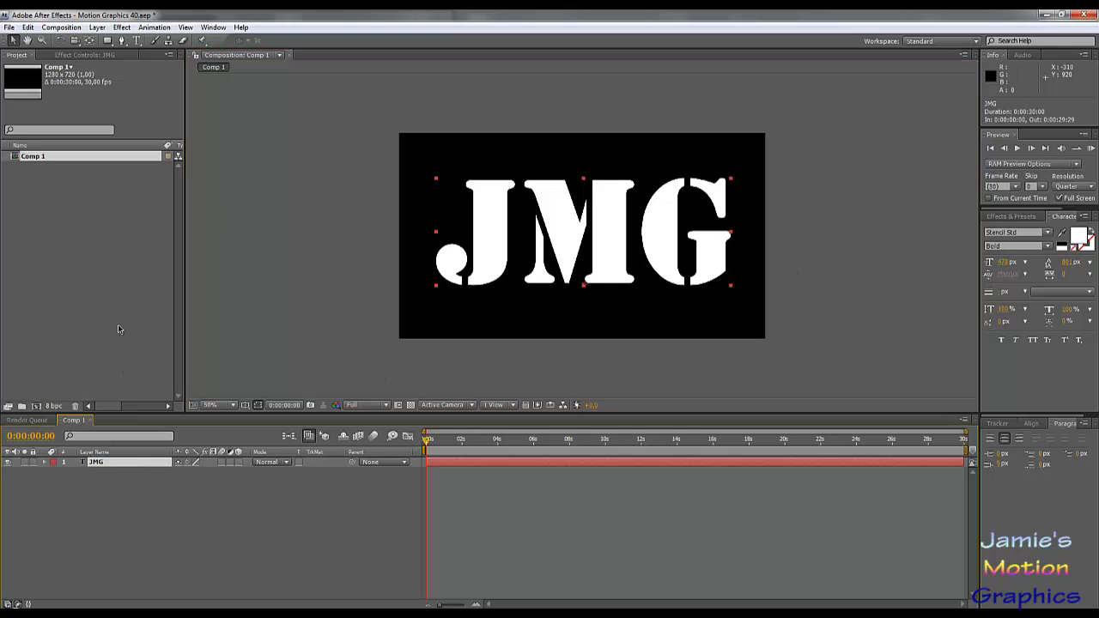
# - Add a white 1280 x 720 solid above the text and rename its layer Beam
pyautogui.click(97, 28)
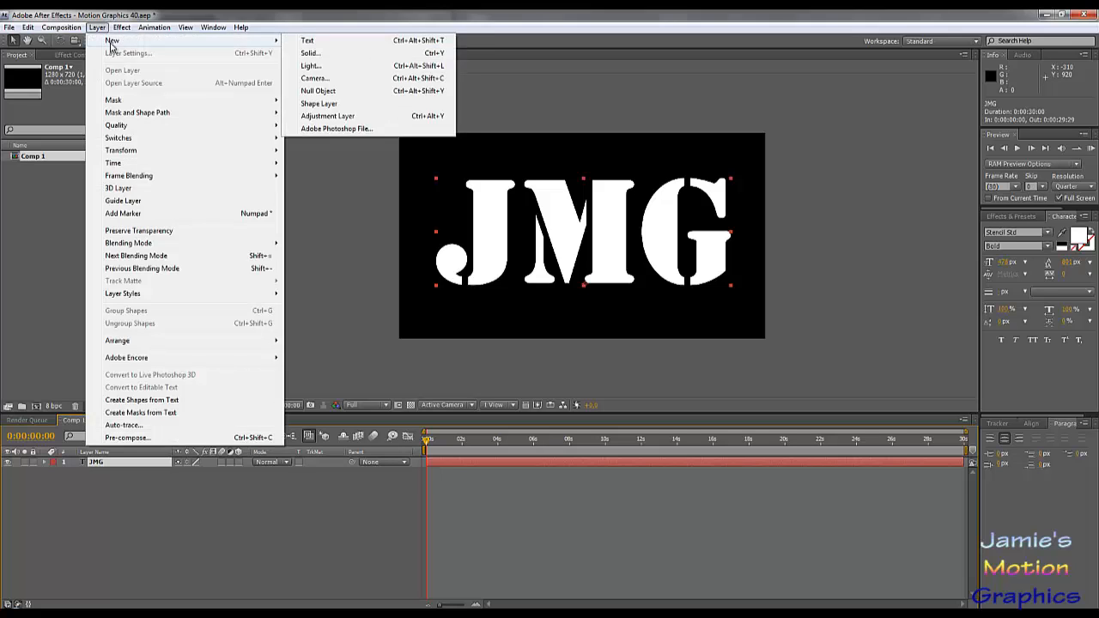
pyautogui.moveTo(101, 40)
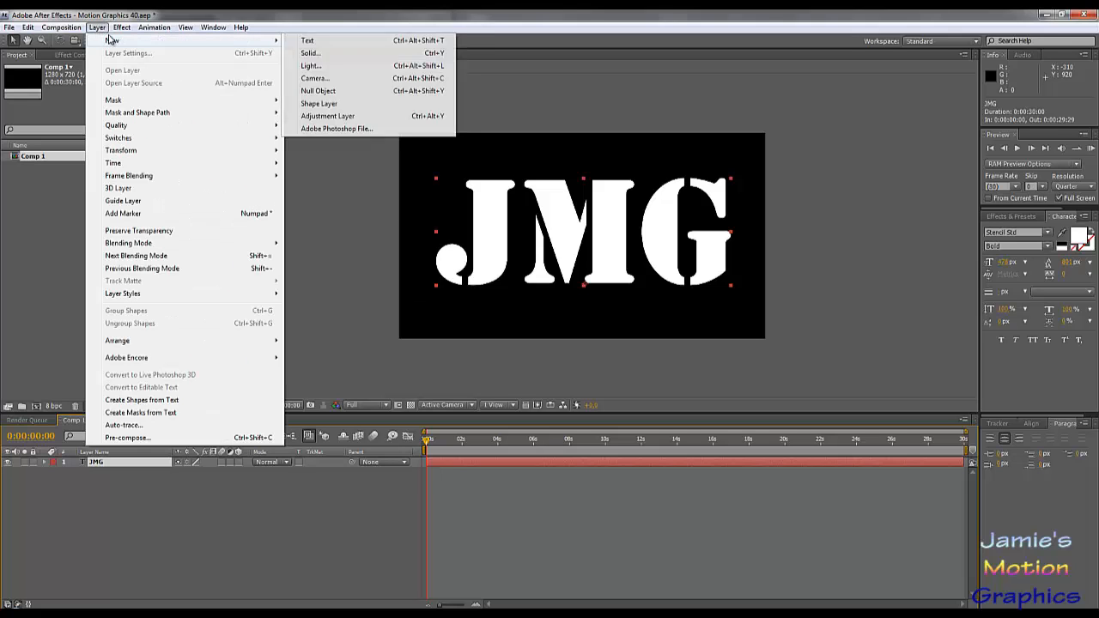
pyautogui.click(302, 53)
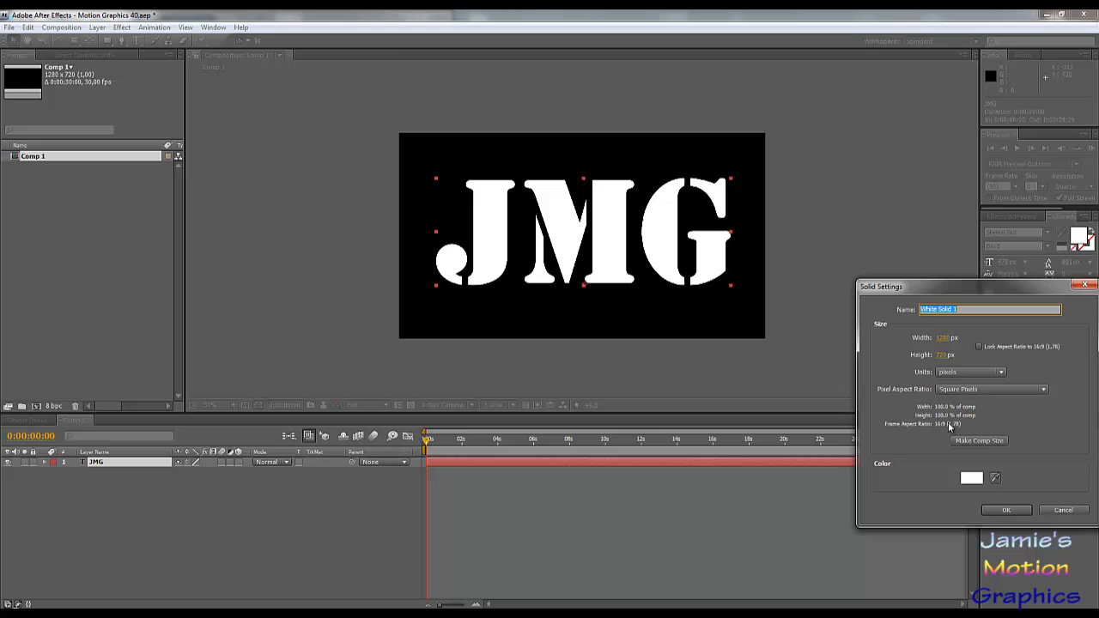
pyautogui.click(1006, 510)
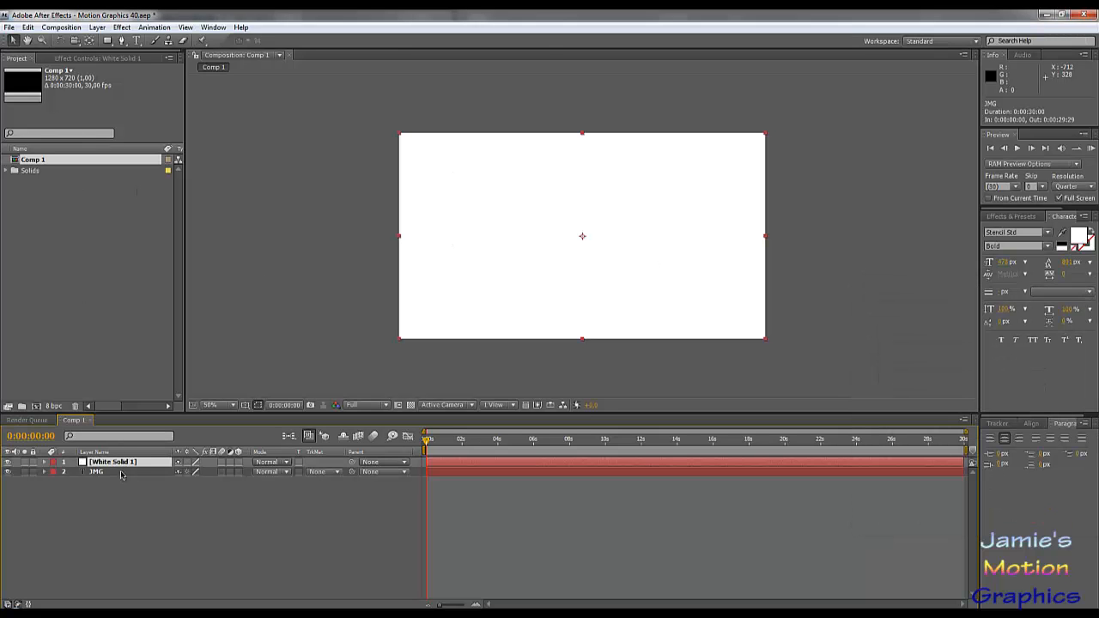
pyautogui.rightClick(120, 466)
pyautogui.click(156, 601)
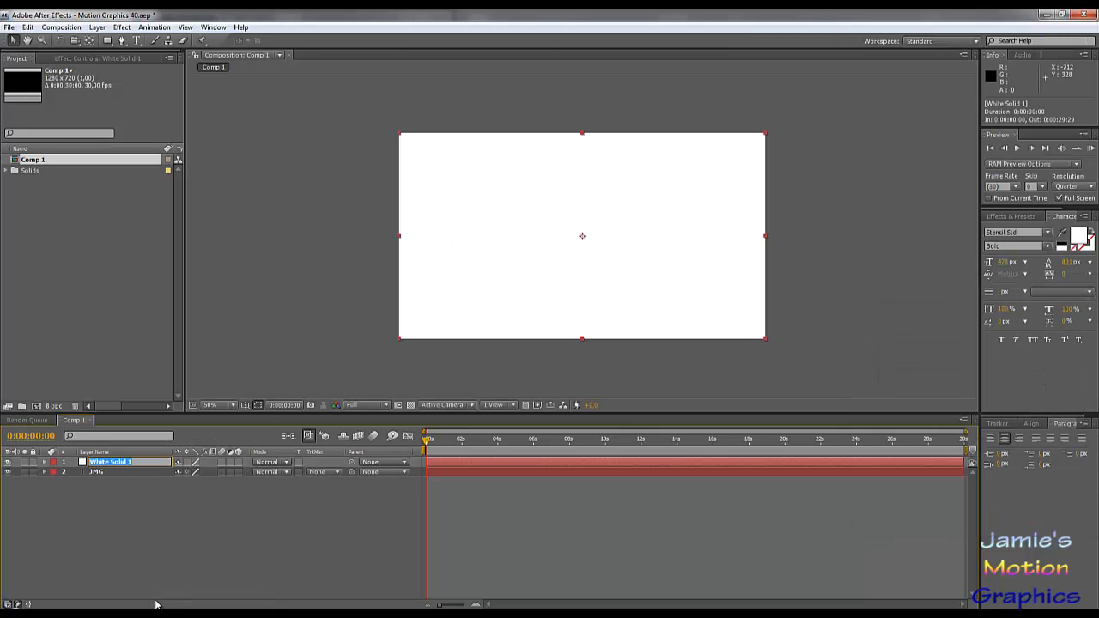
pyautogui.press('BackSpace')
pyautogui.write('Beam')
pyautogui.press('Return')
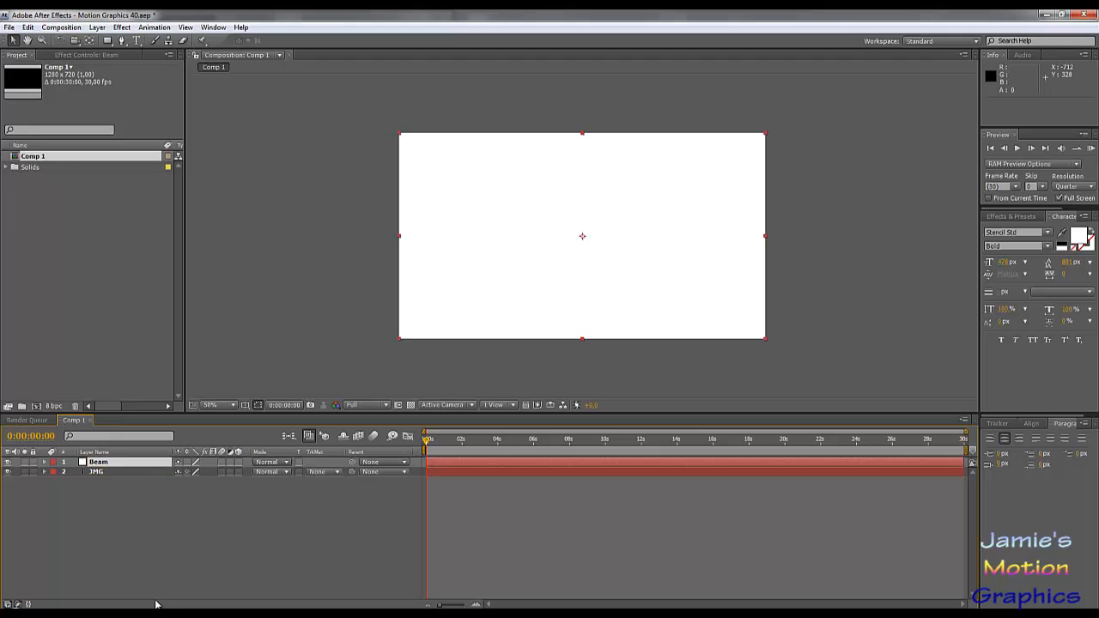
# - Apply the Beam effect to the Beam layer and set the effect's length to 100%
pyautogui.click(122, 28)
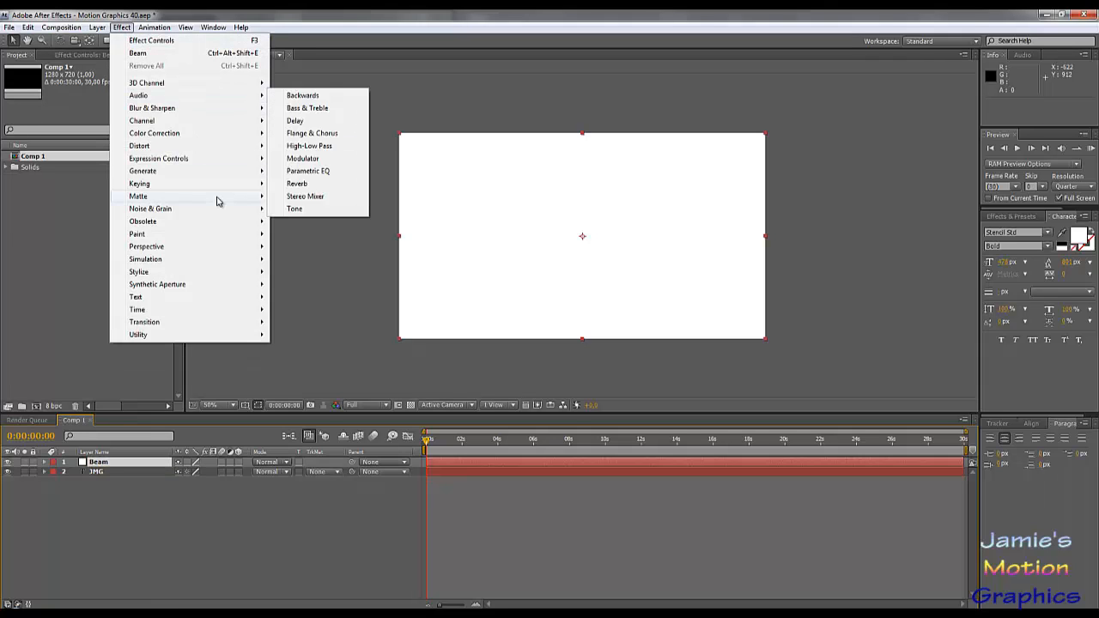
pyautogui.moveTo(222, 178)
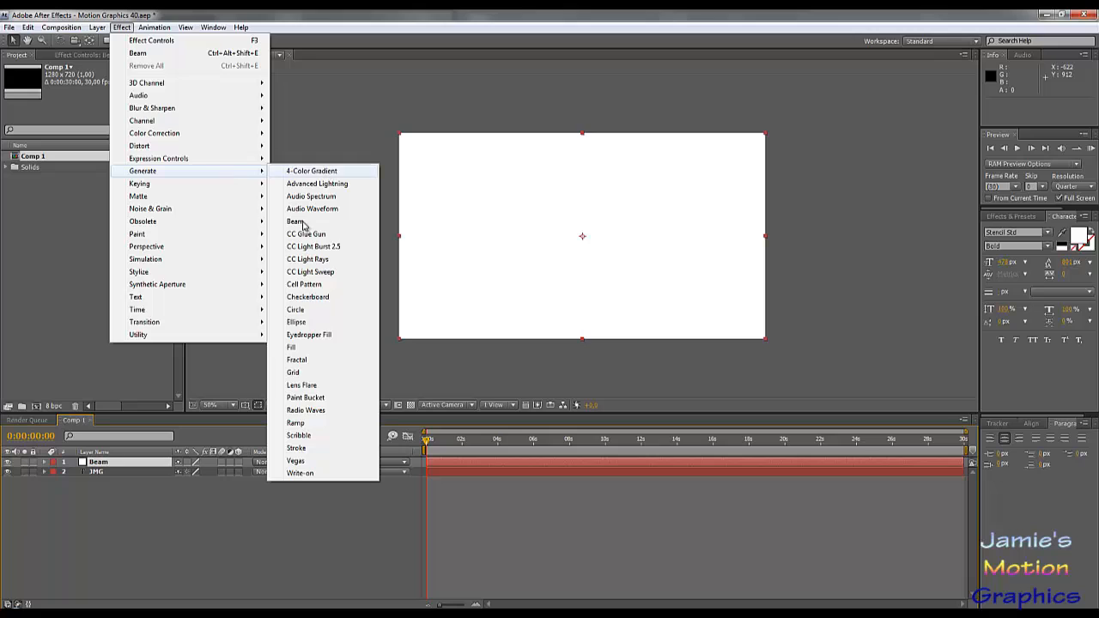
pyautogui.click(299, 223)
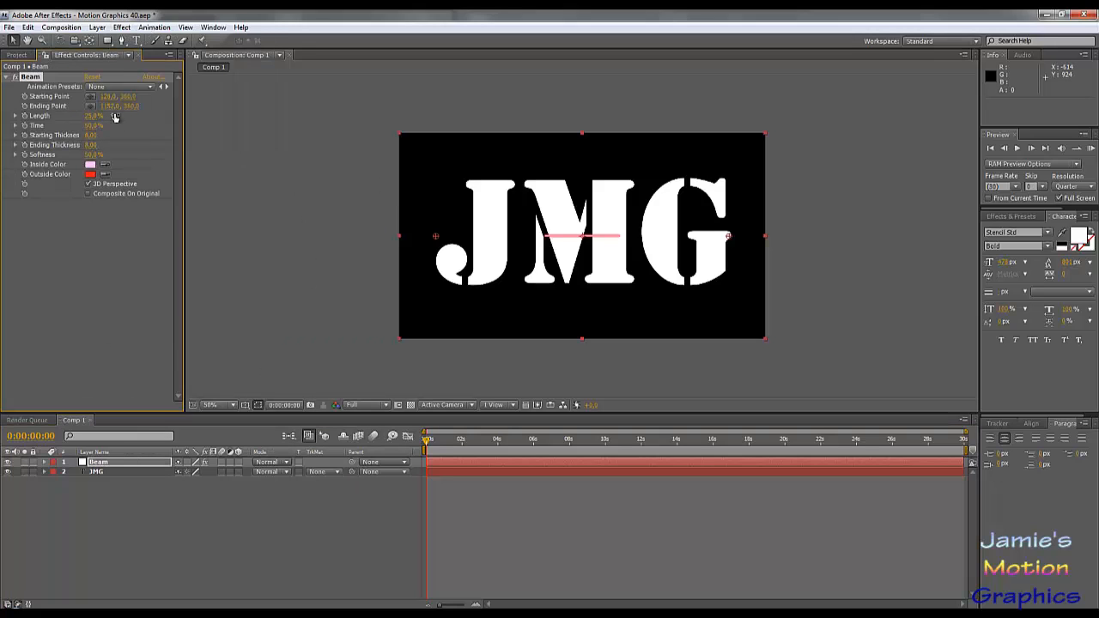
pyautogui.scroll(3, 589, 236)
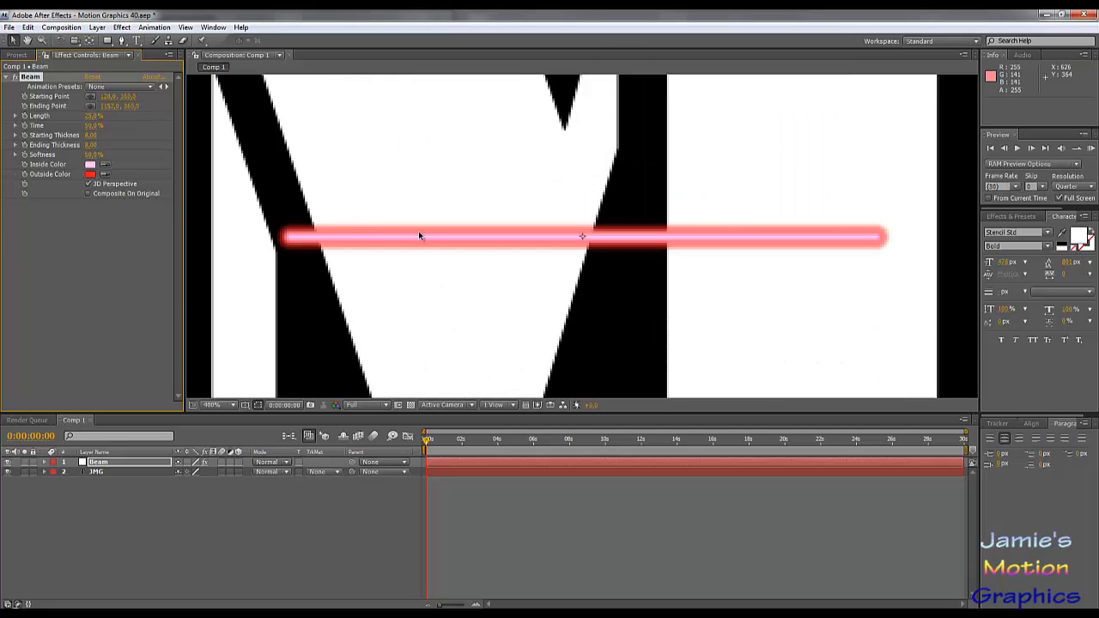
pyautogui.scroll(-4, 601, 236)
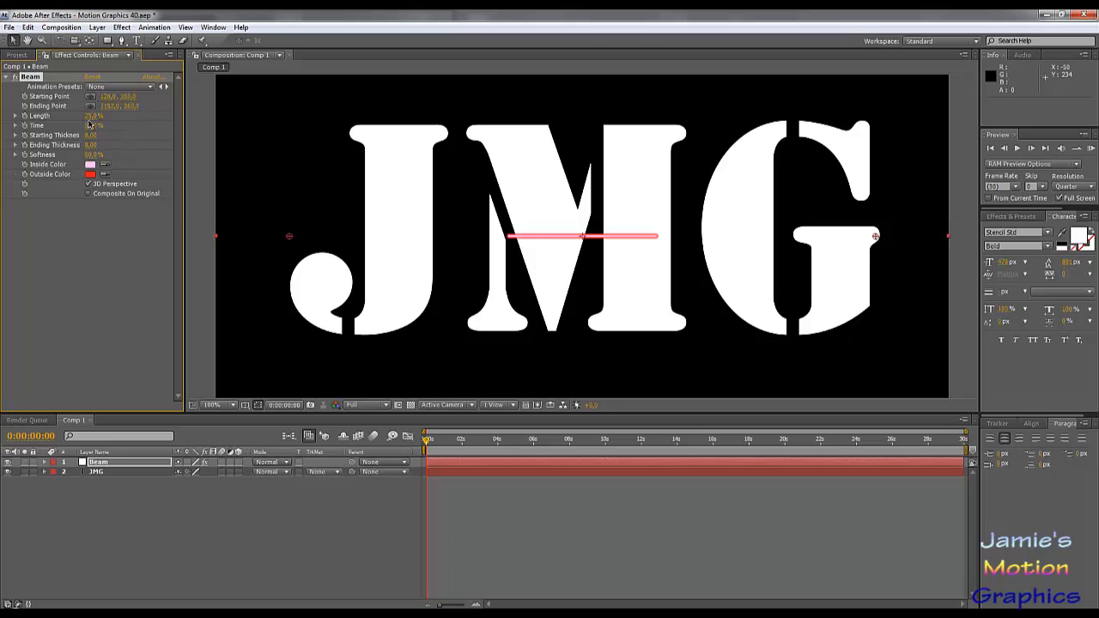
pyautogui.click(92, 115)
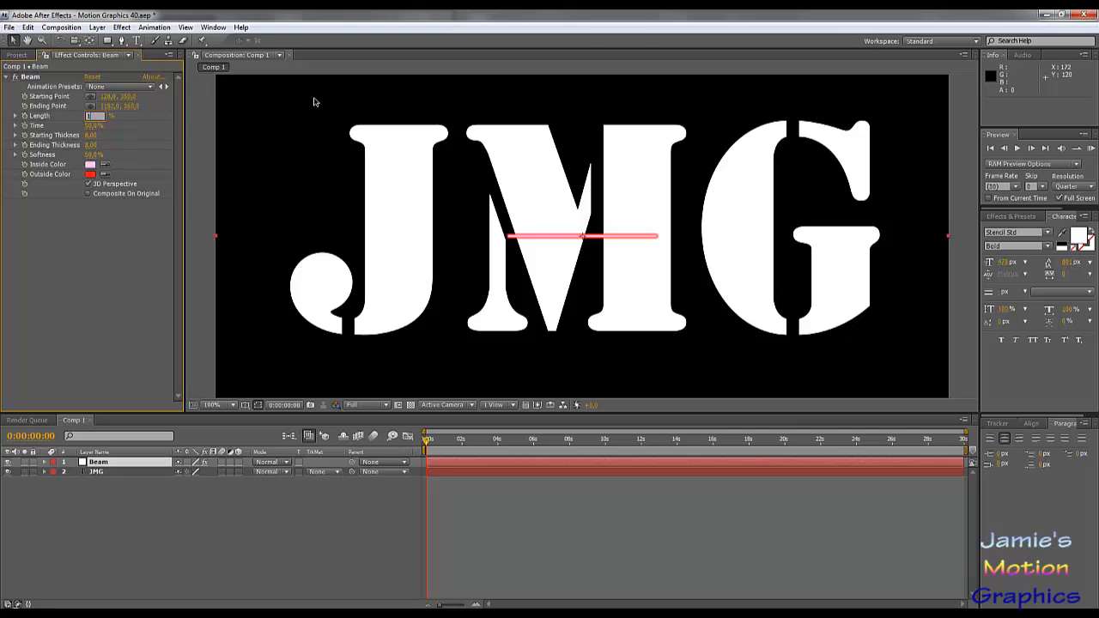
pyautogui.write('100')
pyautogui.press('Return')
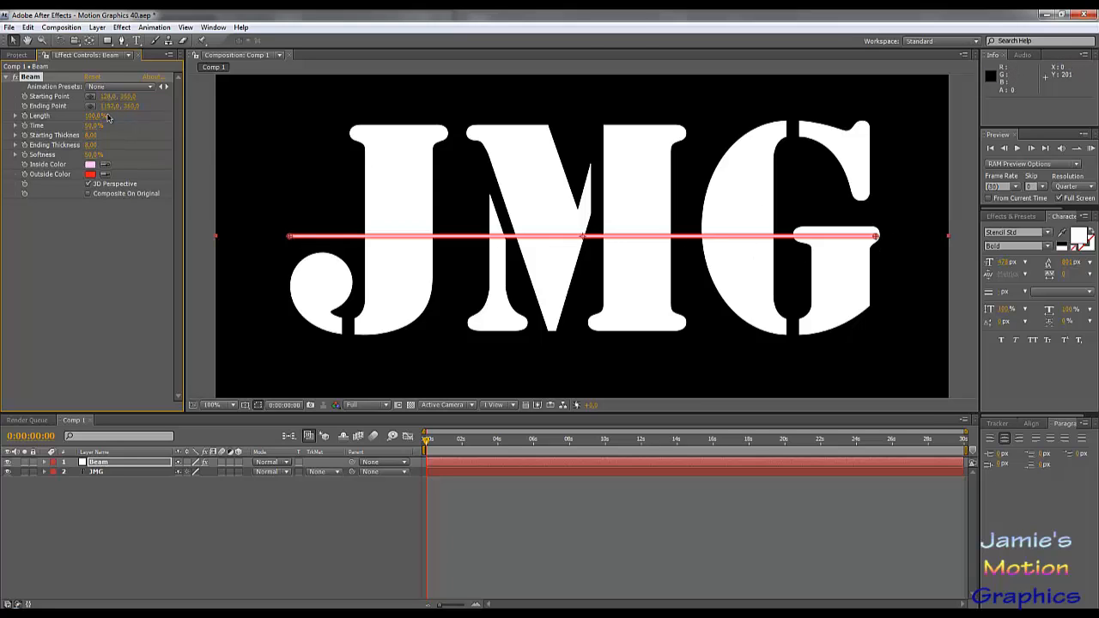
# - Widen the beam to starting point X 96 and ending point X 1220, with starting and ending thickness set to 25
pyautogui.moveTo(109, 106); pyautogui.dragTo(148, 106)
pyautogui.moveTo(103, 97); pyautogui.dragTo(101, 98)
pyautogui.click(91, 134)
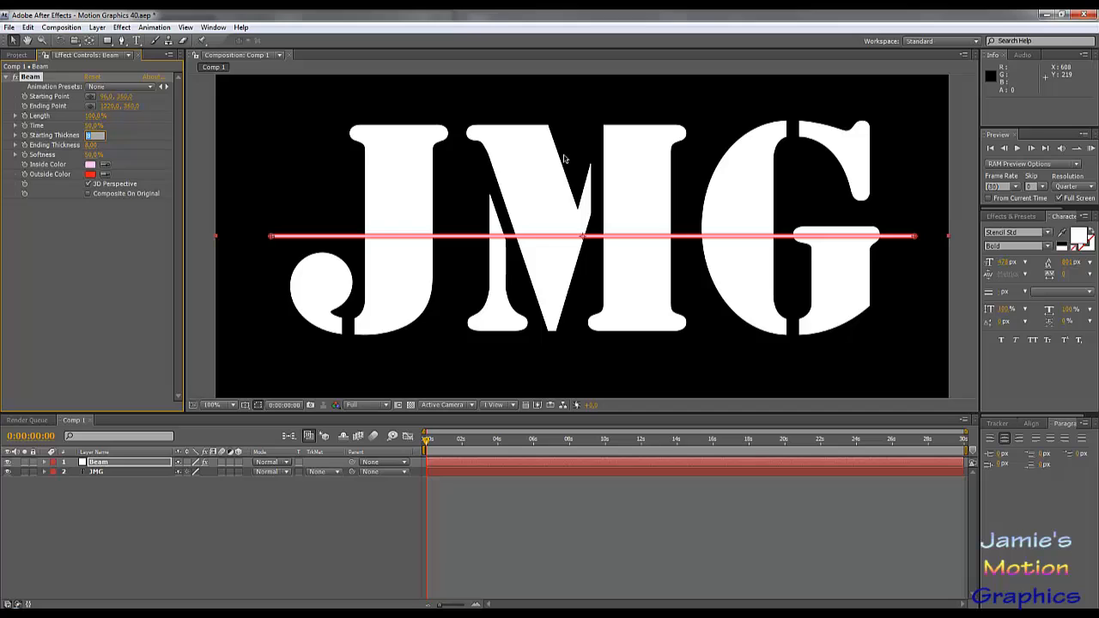
pyautogui.write('25')
pyautogui.press('Tab')
pyautogui.write('25')
pyautogui.press('Tab')
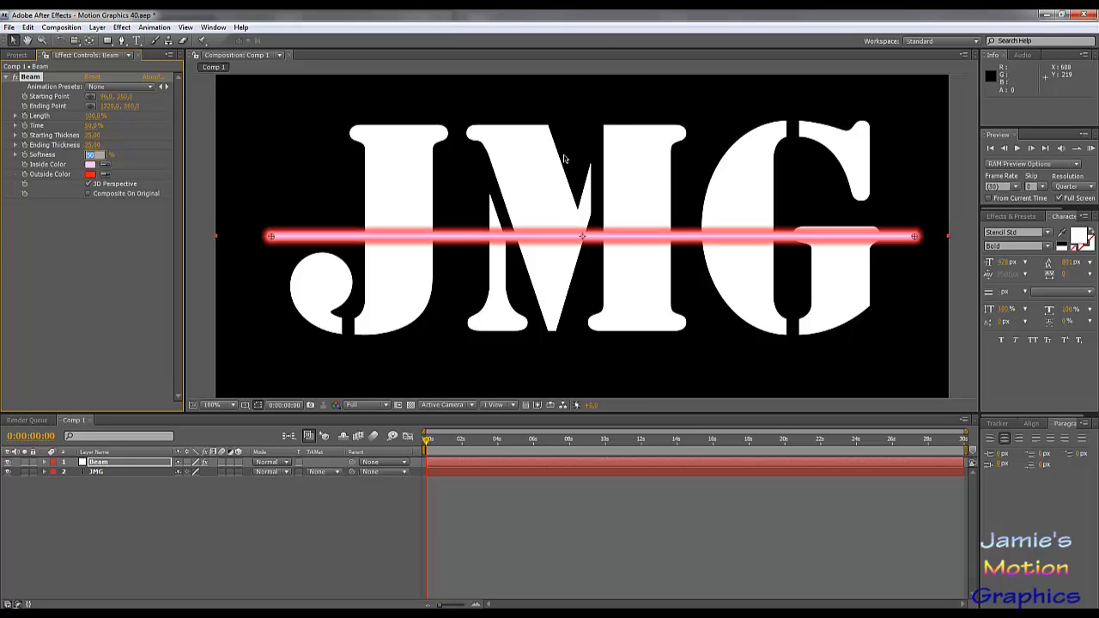
# - Try a starting thickness of 0 on the beam and return it to 25
pyautogui.click(95, 135)
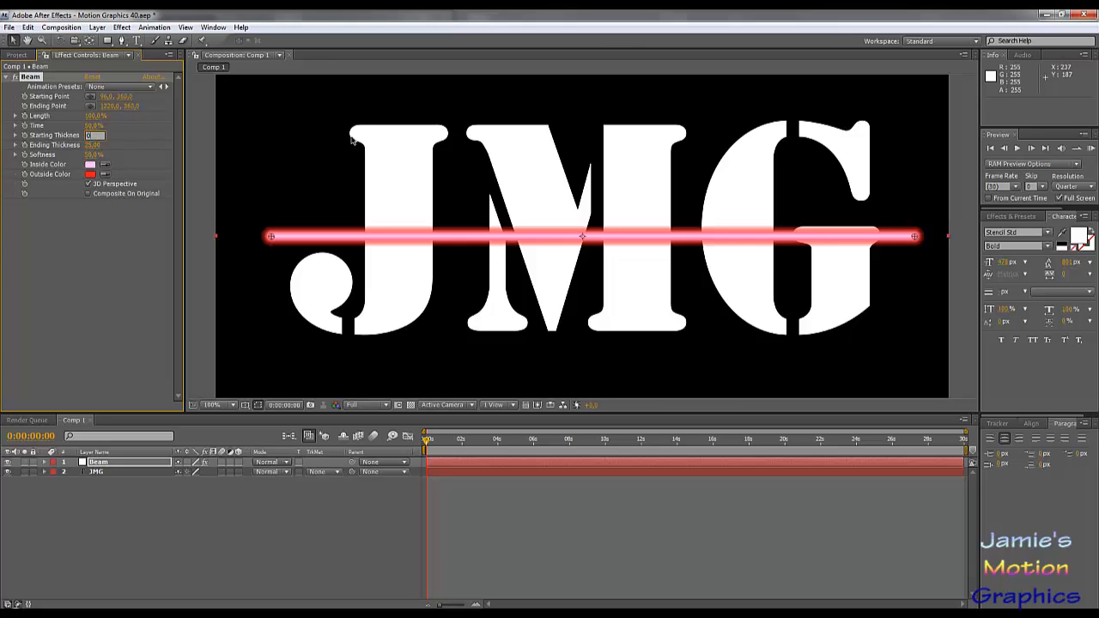
pyautogui.write('0')
pyautogui.press('Return')
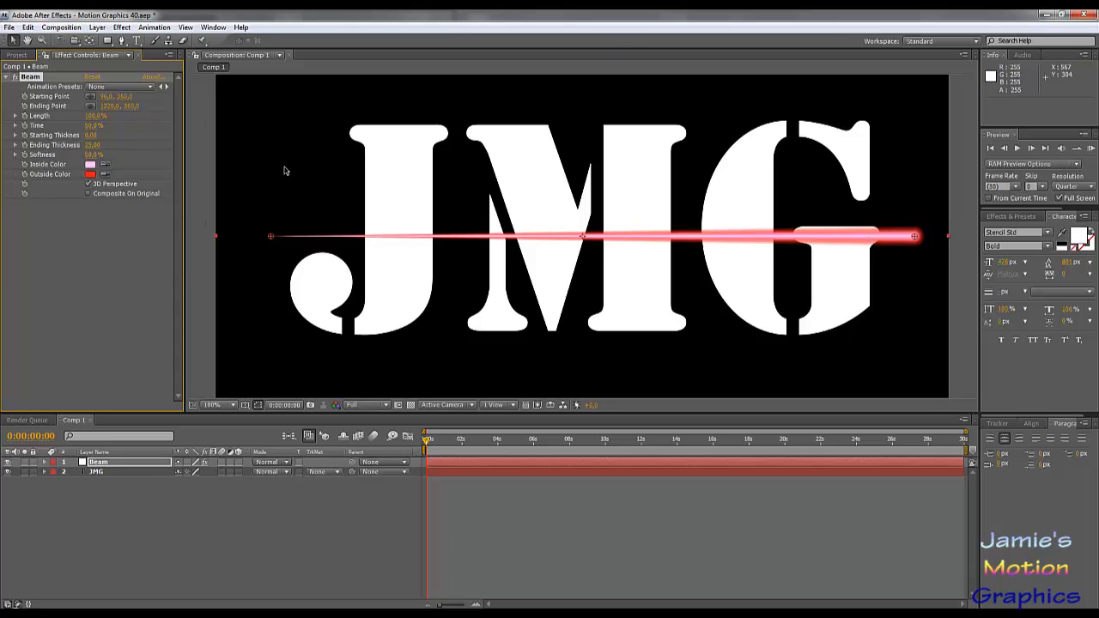
pyautogui.click(91, 136)
pyautogui.write('25')
pyautogui.press('Return')
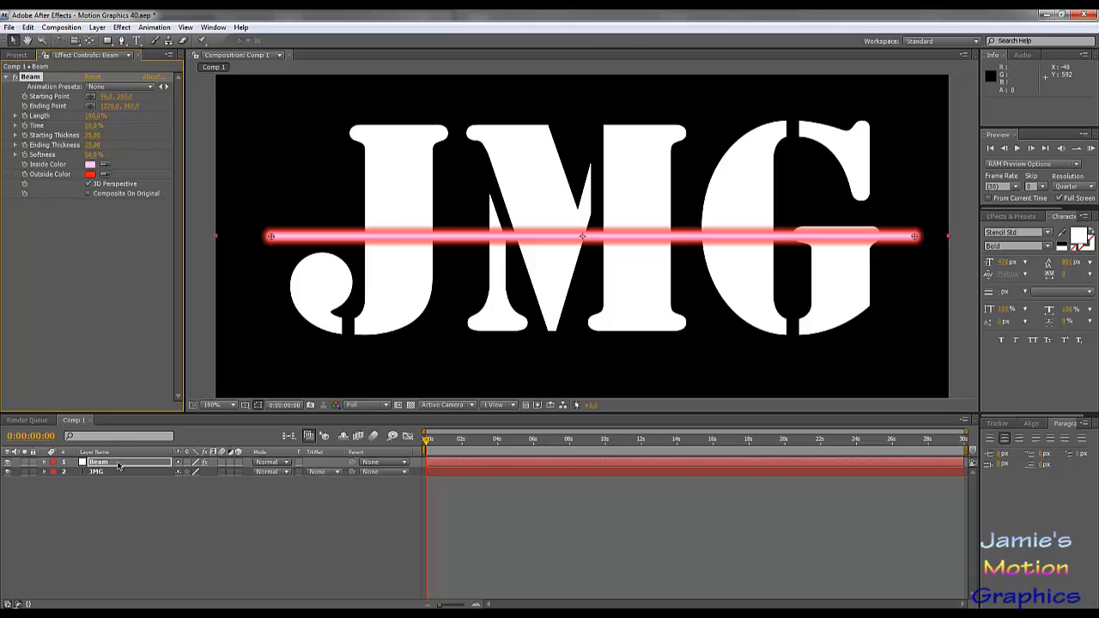
# - Change the beam's inside color to a fully saturated blue (#0018FF)
pyautogui.click(90, 163)
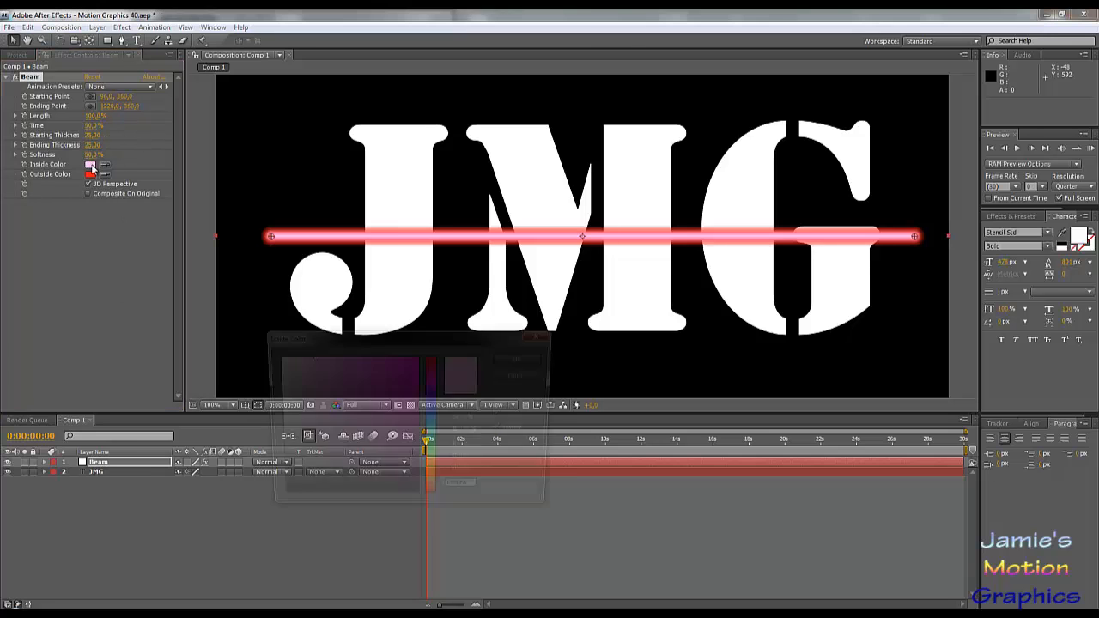
pyautogui.click(432, 411)
pyautogui.click(418, 356)
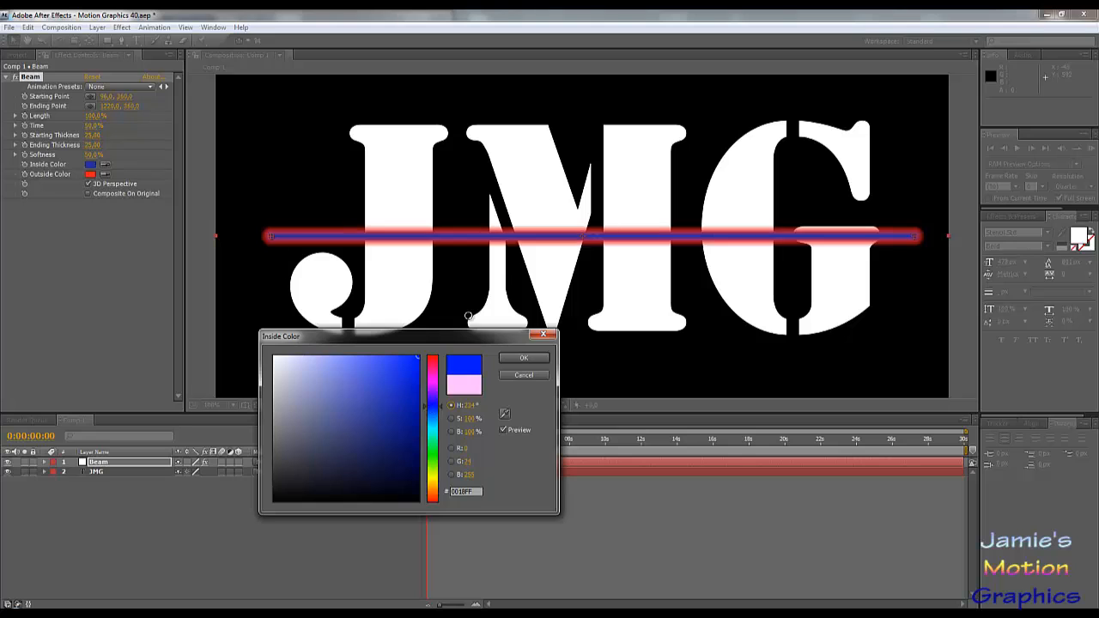
pyautogui.click(515, 359)
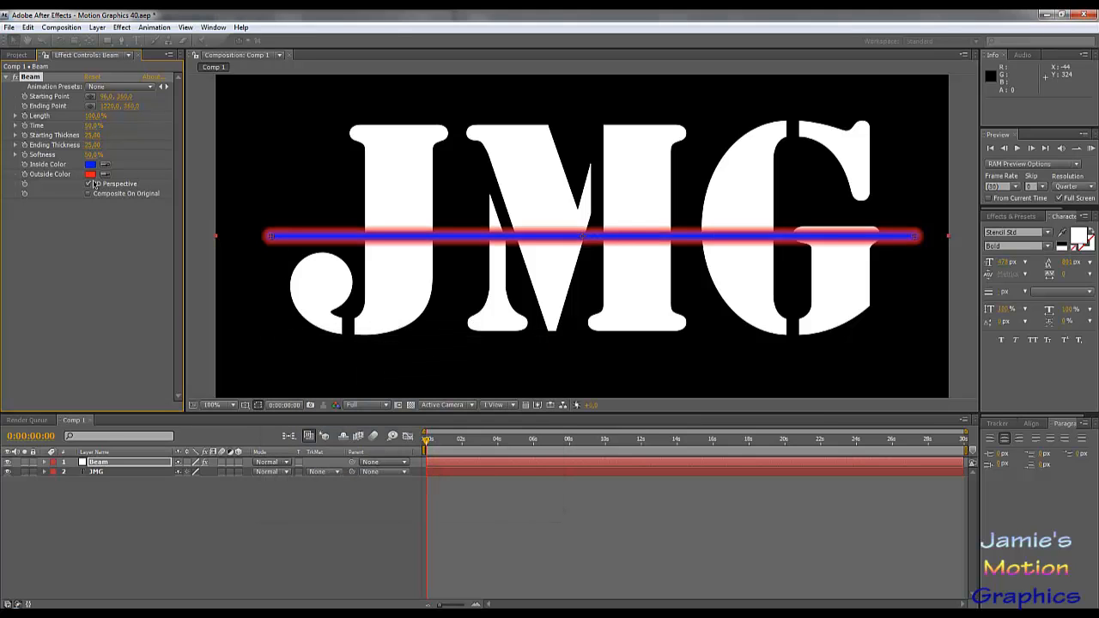
# - Change the beam's outside color to a light cyan (#70F0FF)
pyautogui.click(90, 174)
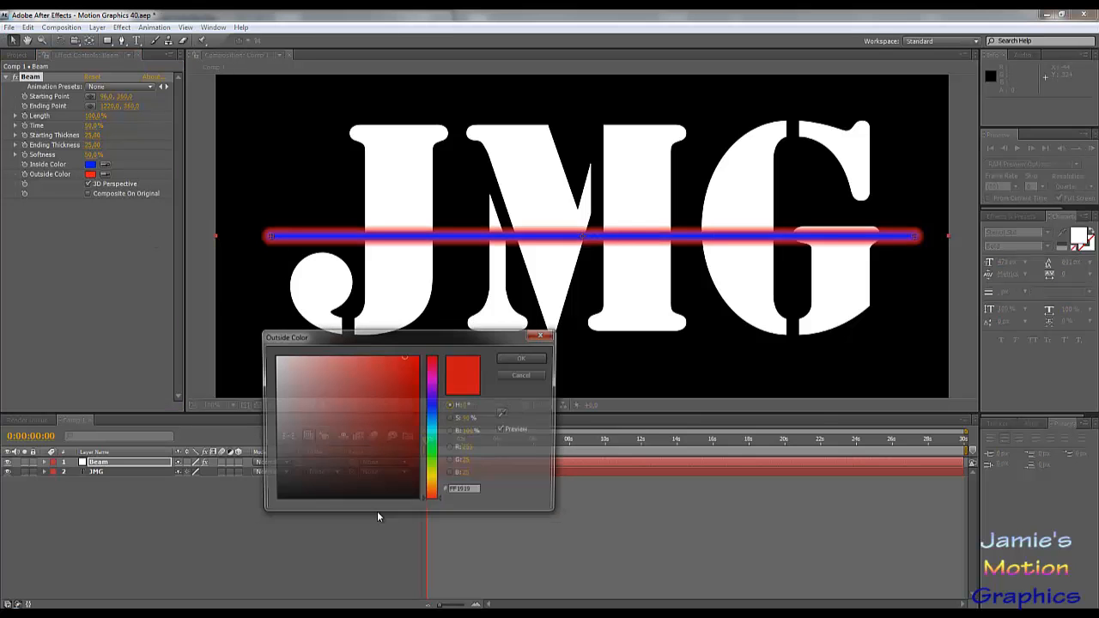
pyautogui.click(433, 428)
pyautogui.click(434, 428)
pyautogui.moveTo(370, 393); pyautogui.dragTo(553, 293)
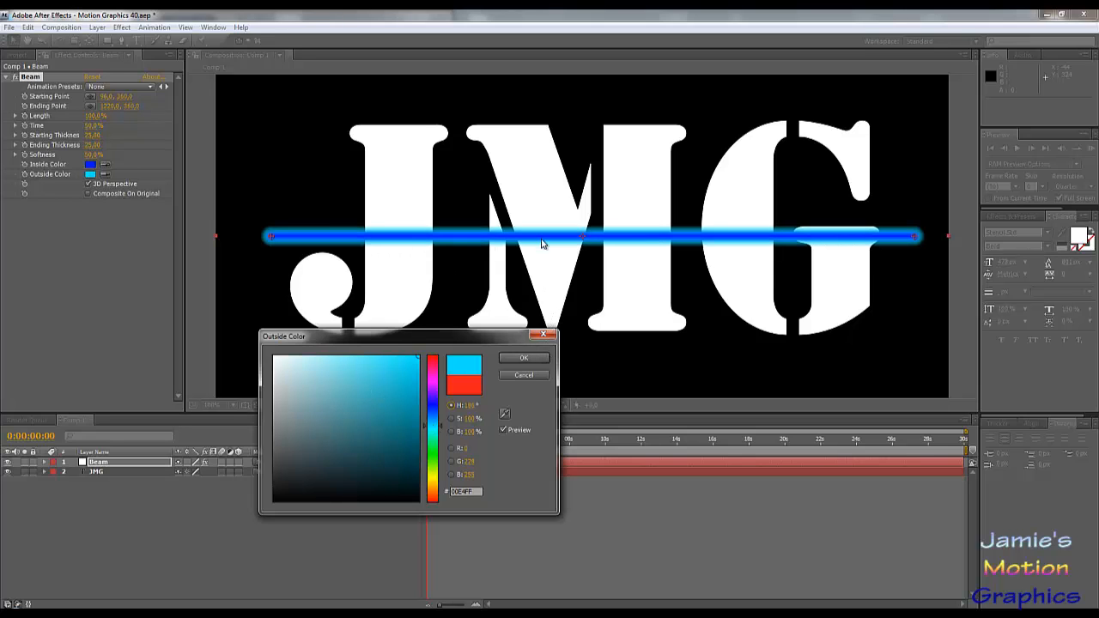
pyautogui.moveTo(401, 406)
pyautogui.mouseDown()
pyautogui.moveTo(370, 342)
pyautogui.moveTo(356, 338)
pyautogui.moveTo(367, 341)
pyautogui.mouseUp()
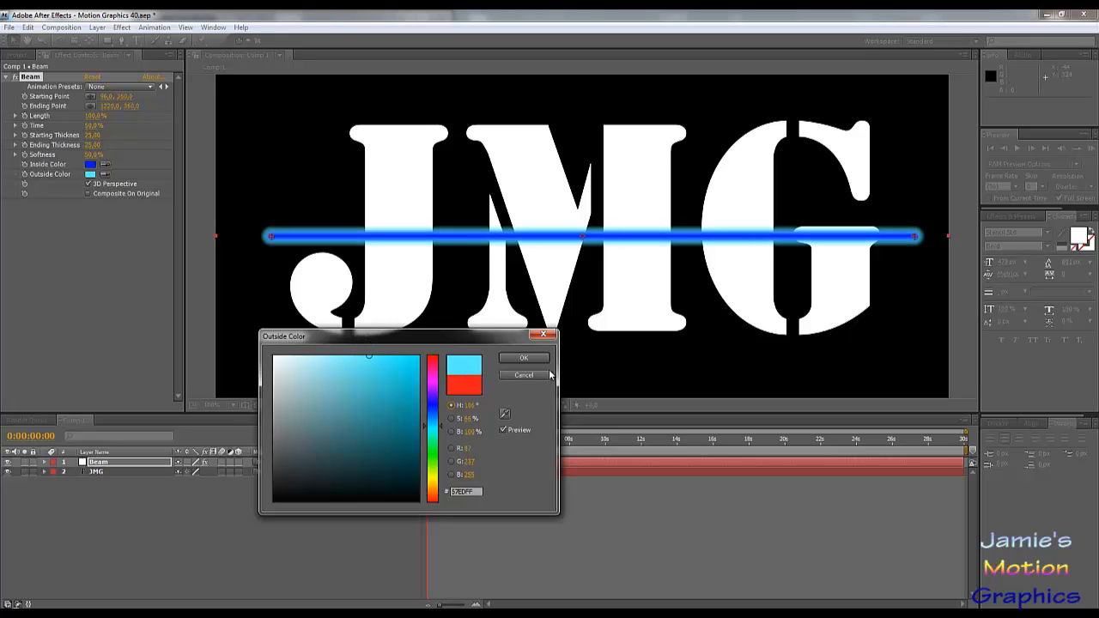
pyautogui.moveTo(414, 391)
pyautogui.mouseDown()
pyautogui.moveTo(397, 391)
pyautogui.moveTo(445, 329)
pyautogui.moveTo(327, 321)
pyautogui.moveTo(356, 323)
pyautogui.mouseUp()
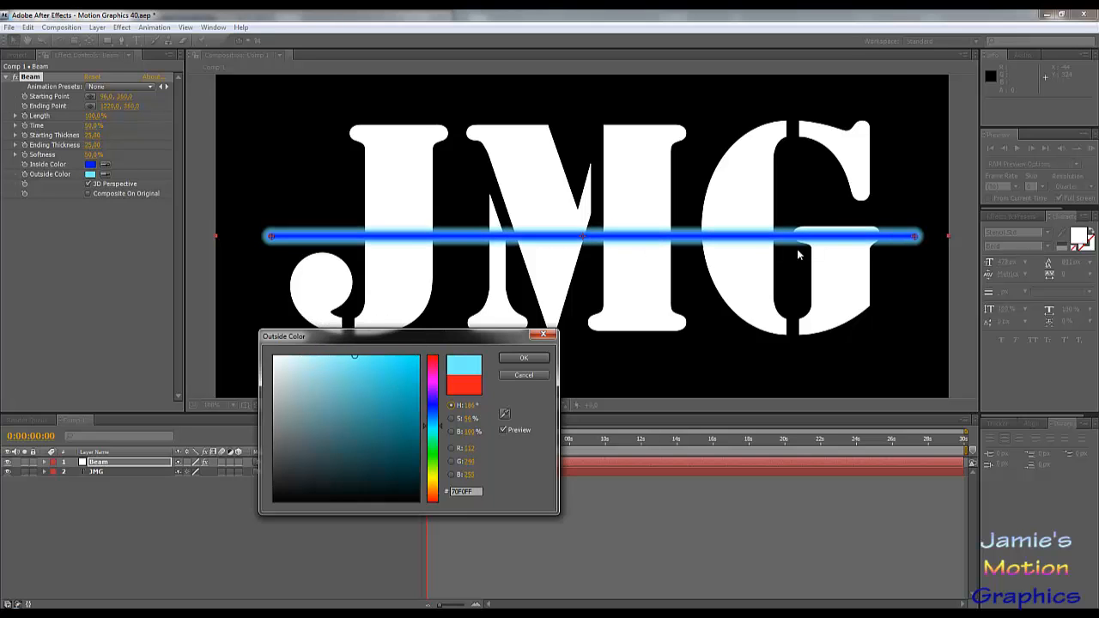
pyautogui.click(524, 359)
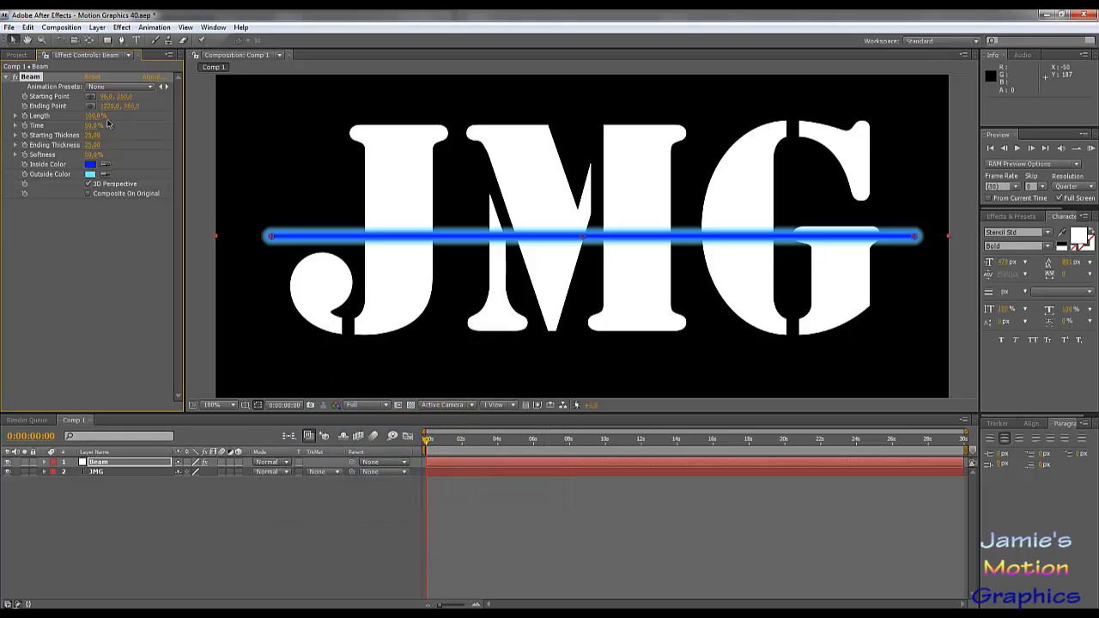
# - Lighten the beam's inside color to a softer blue (#5F6EFF)
pyautogui.click(92, 164)
pyautogui.moveTo(381, 353)
pyautogui.mouseDown()
pyautogui.moveTo(394, 354)
pyautogui.moveTo(365, 353)
pyautogui.mouseUp()
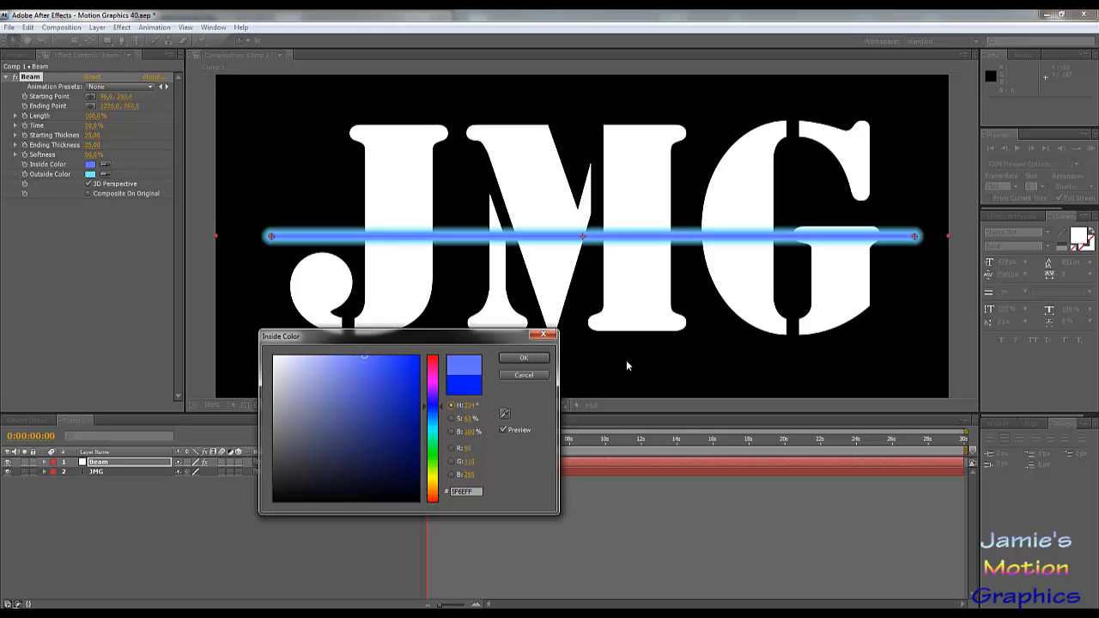
pyautogui.click(524, 358)
pyautogui.press(',')
pyautogui.press(',')
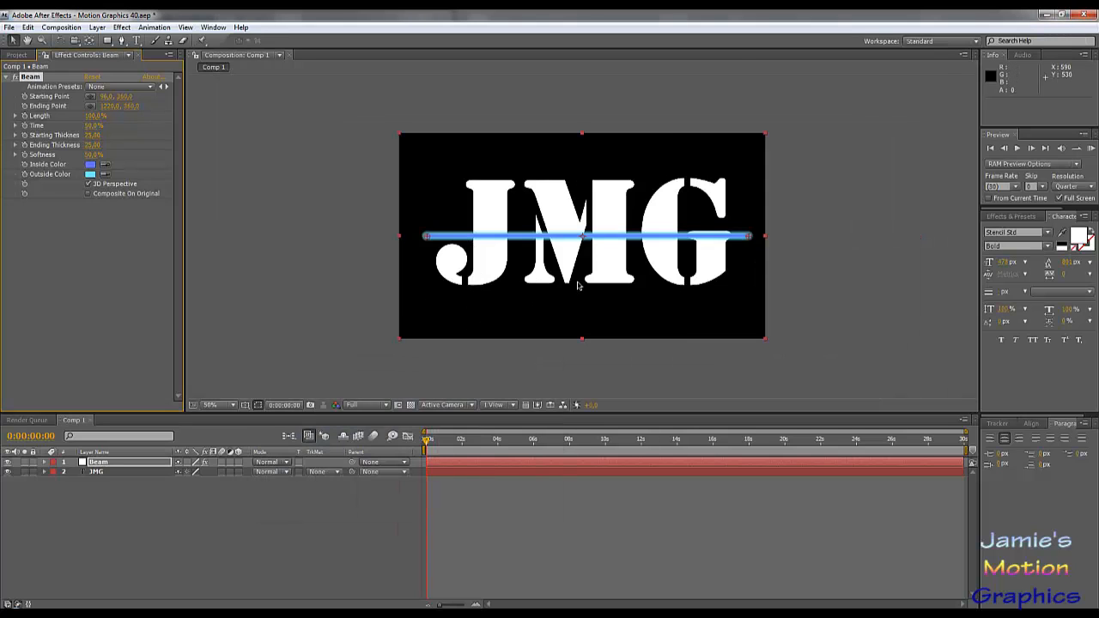
pyautogui.press('.')
pyautogui.press('.')
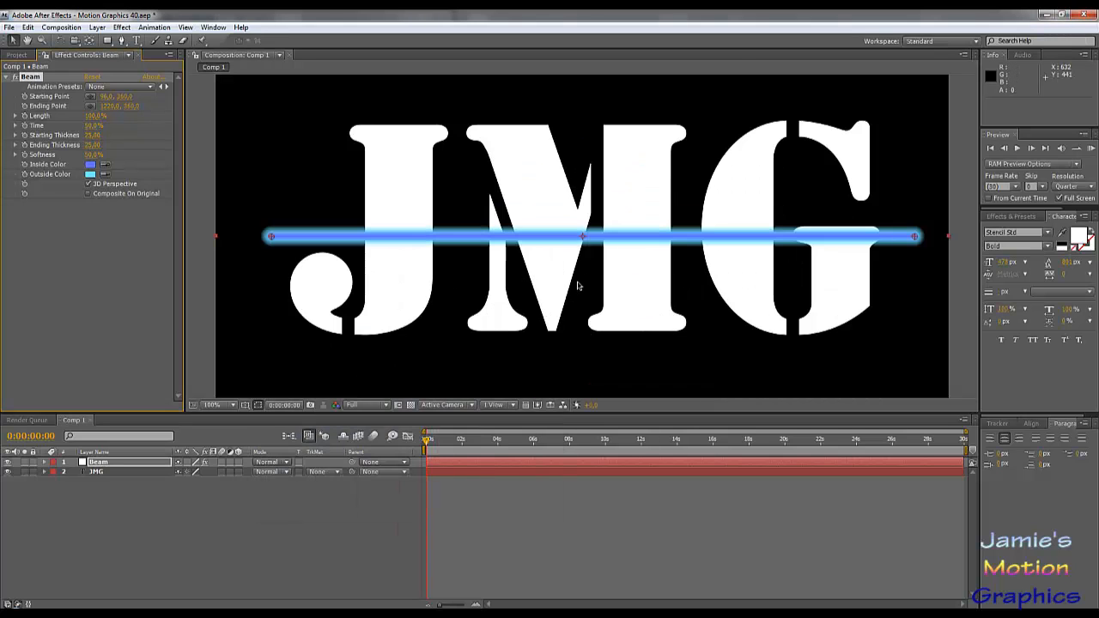
pyautogui.click(1079, 235)
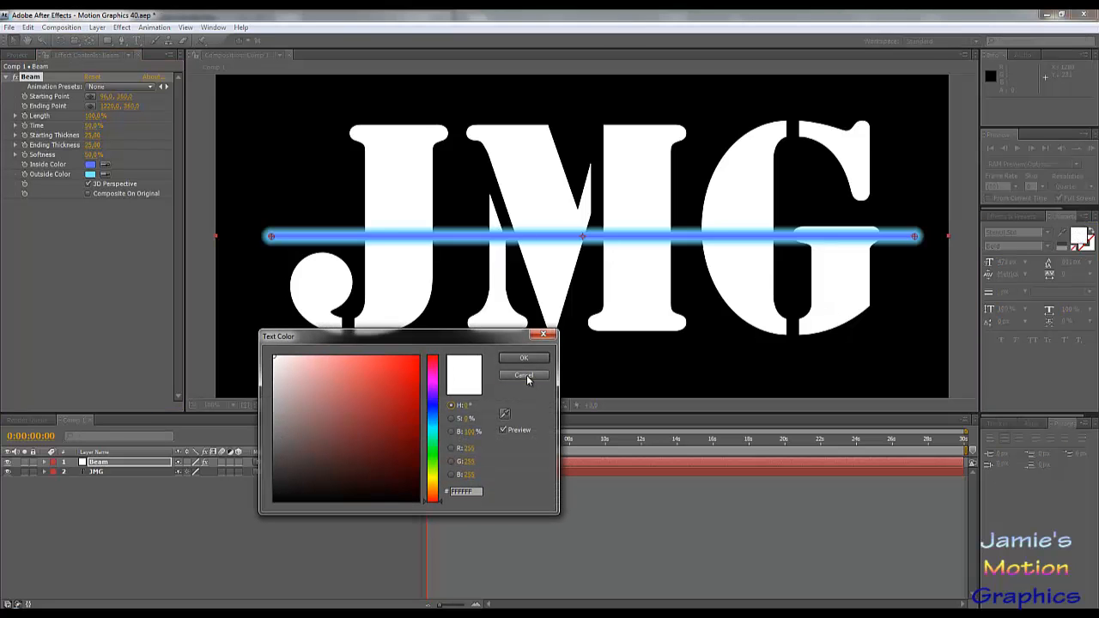
pyautogui.click(526, 375)
pyautogui.click(92, 474)
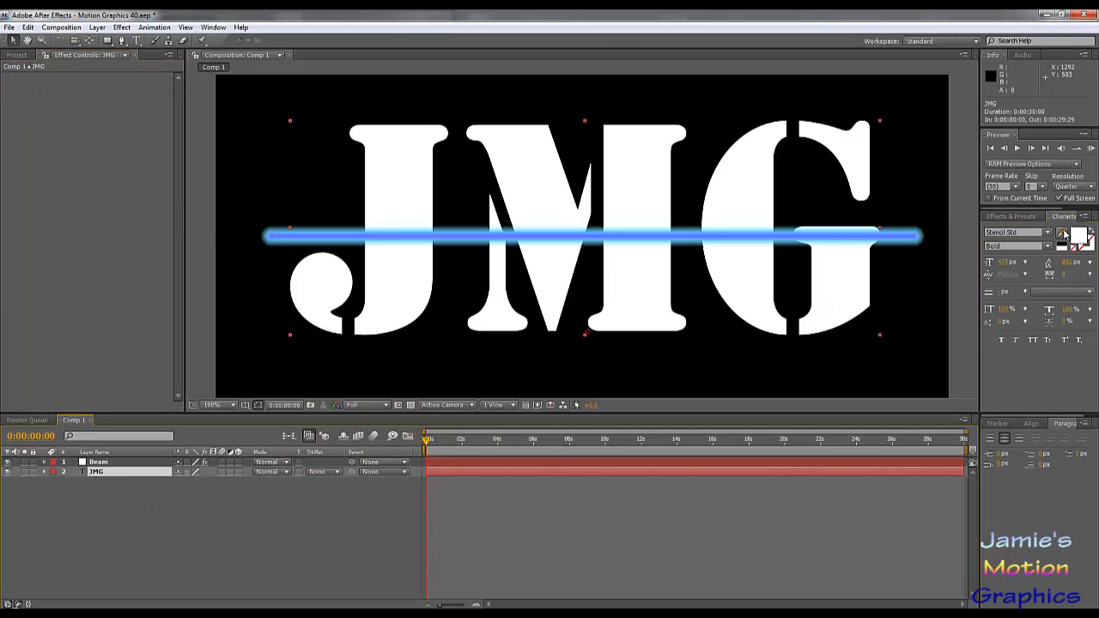
pyautogui.click(1080, 234)
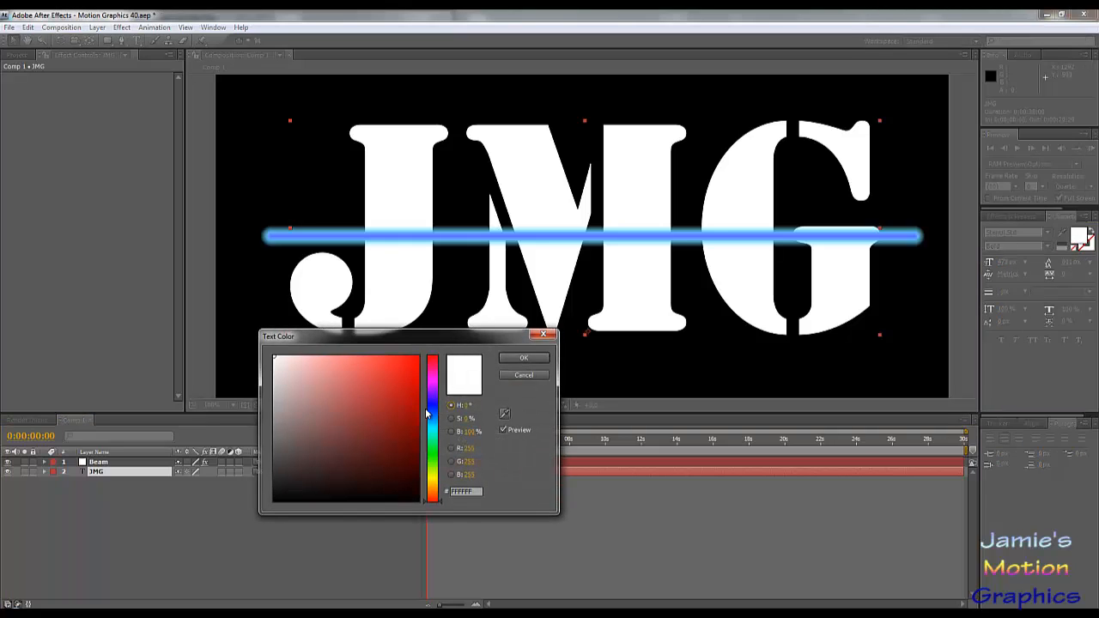
pyautogui.click(524, 376)
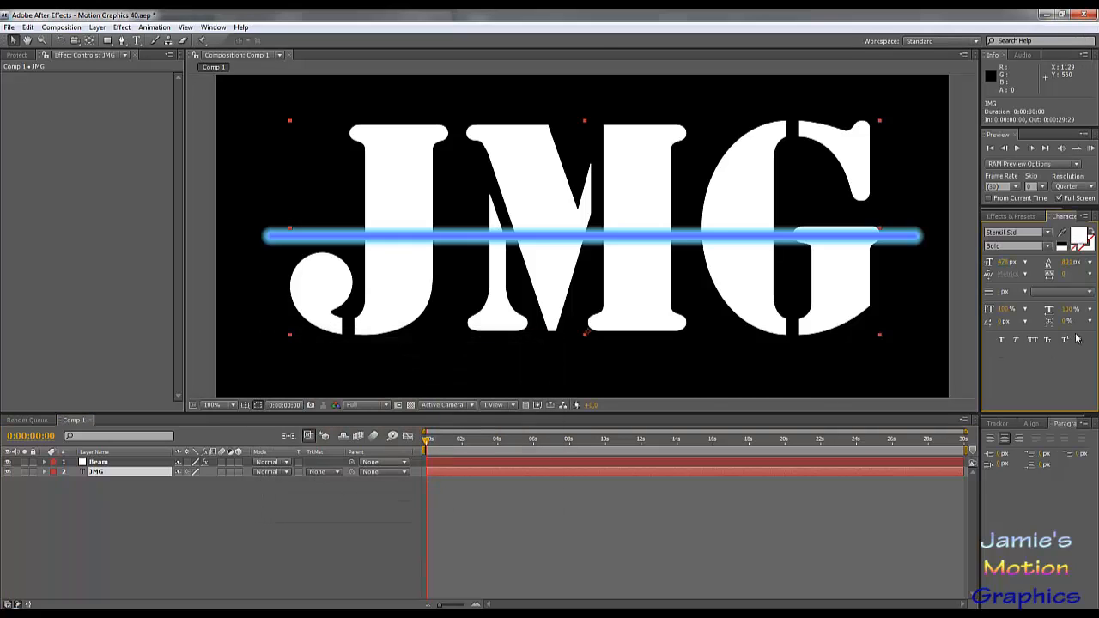
# - Find the Ramp effect by searching for "ramp" and apply it to the JMG text layer
pyautogui.click(1013, 217)
pyautogui.moveTo(1015, 229); pyautogui.dragTo(928, 226)
pyautogui.write('ra')
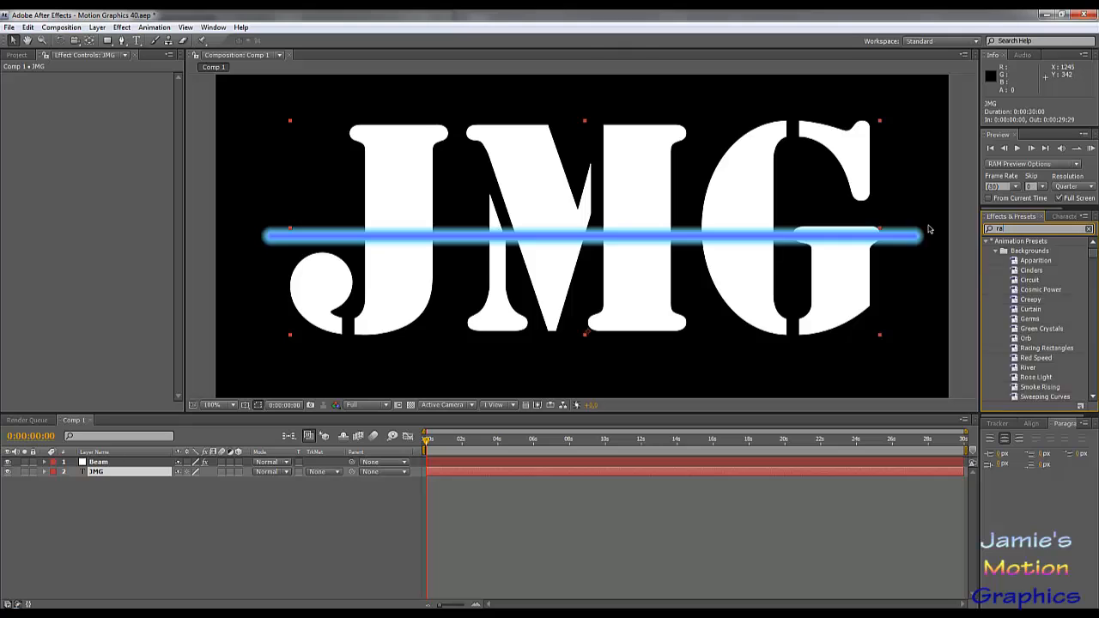
pyautogui.write('mp')
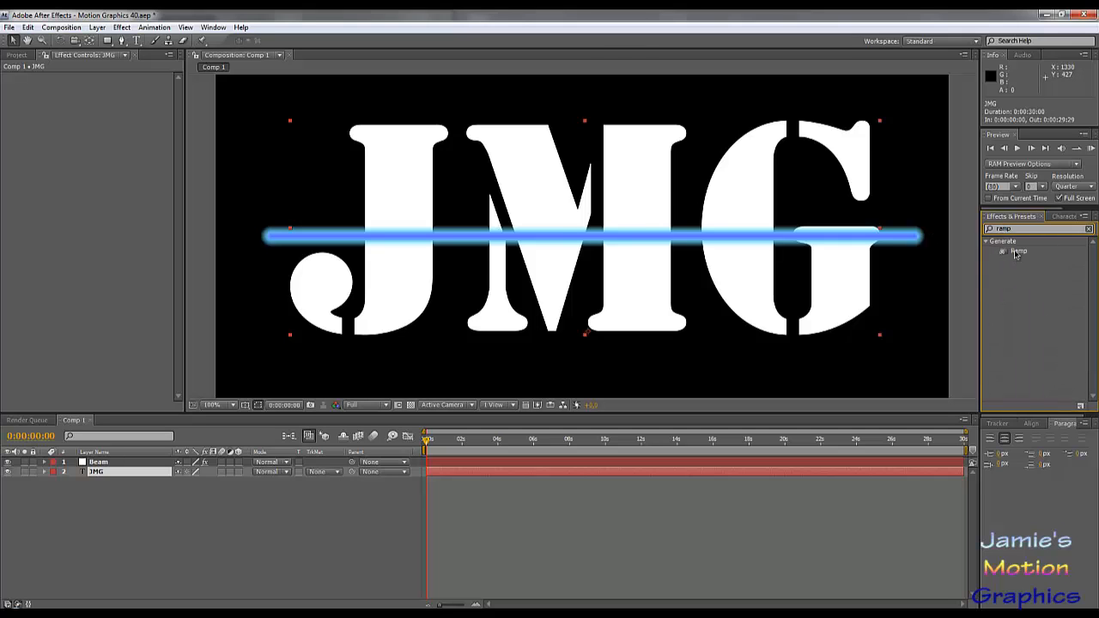
pyautogui.moveTo(1016, 254); pyautogui.dragTo(102, 479)
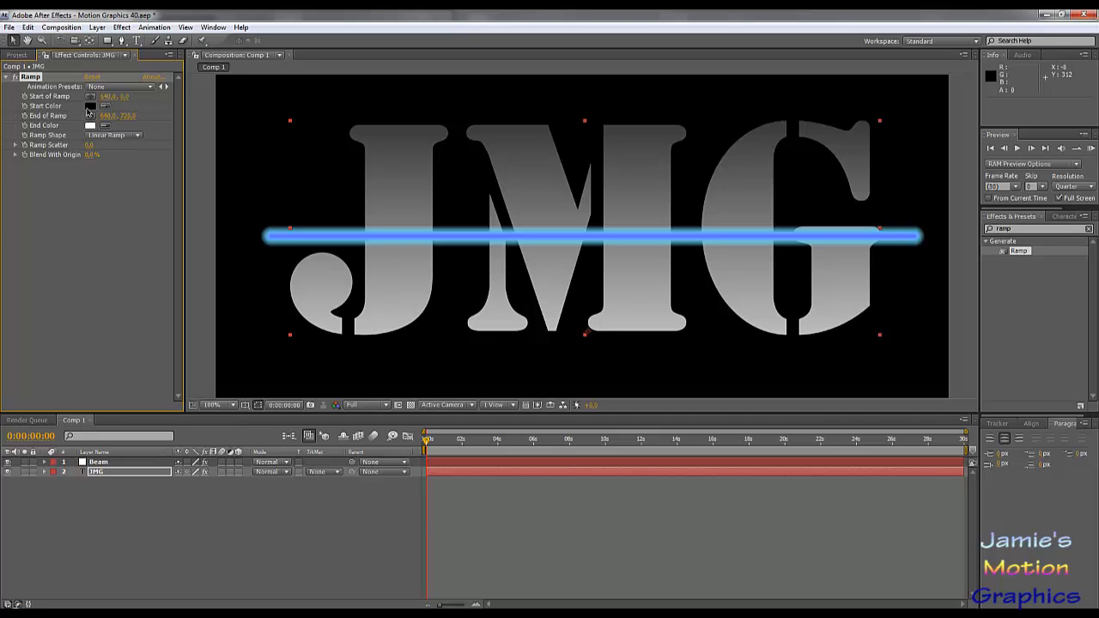
# - Set the start color of the JMG layer's Ramp effect to a fully saturated blue
pyautogui.click(90, 107)
pyautogui.click(436, 412)
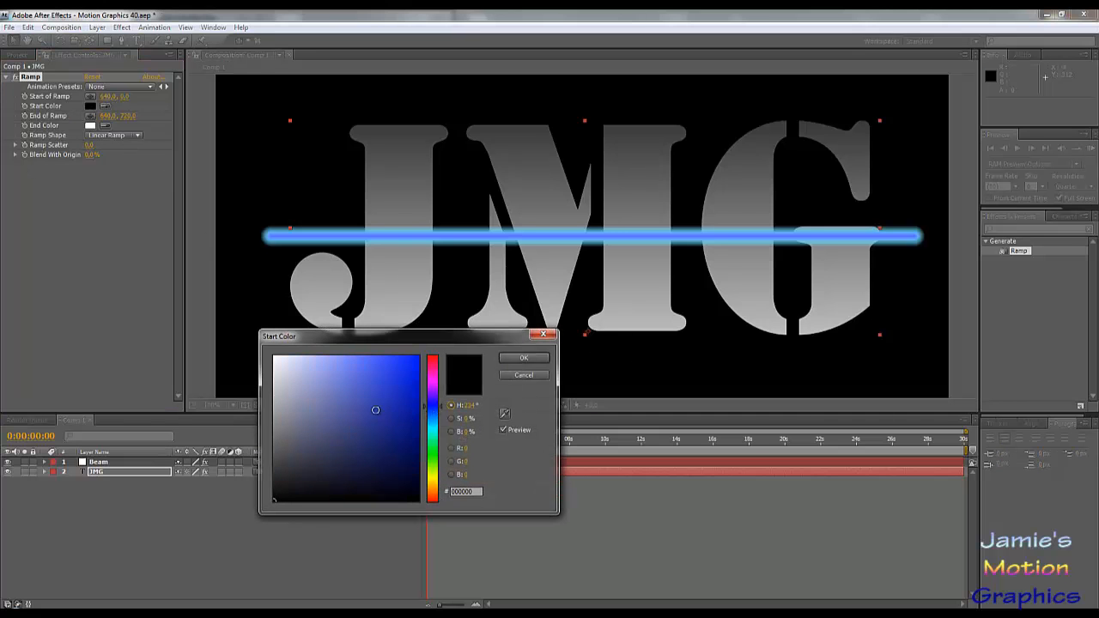
pyautogui.moveTo(375, 409); pyautogui.dragTo(573, 322)
pyautogui.click(524, 358)
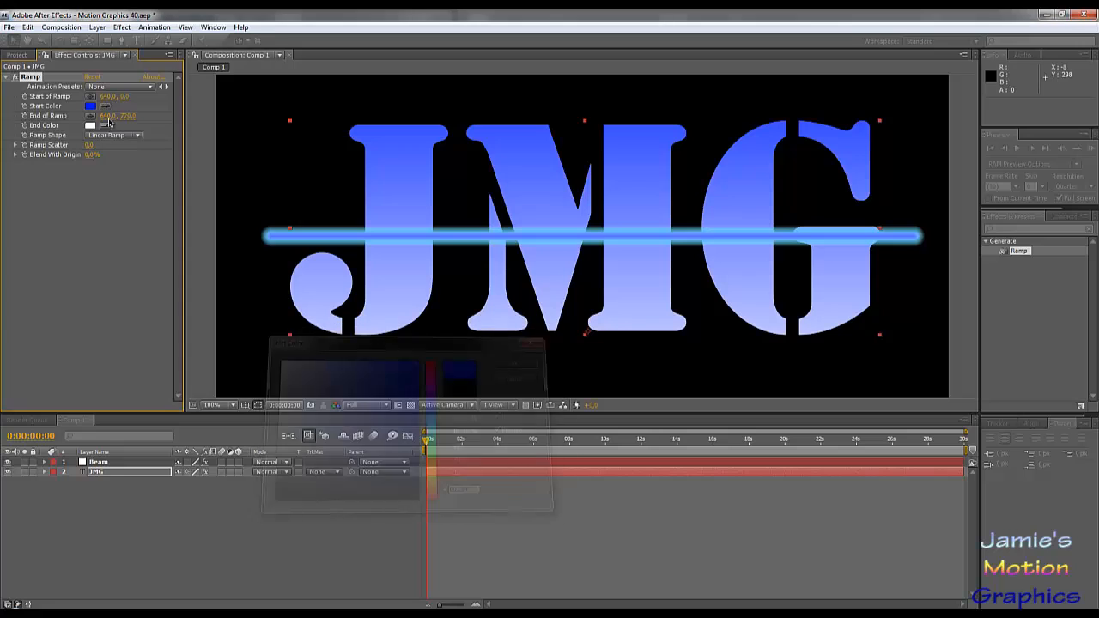
# - Set the end color of the JMG layer's Ramp effect to black (#000000)
pyautogui.click(89, 126)
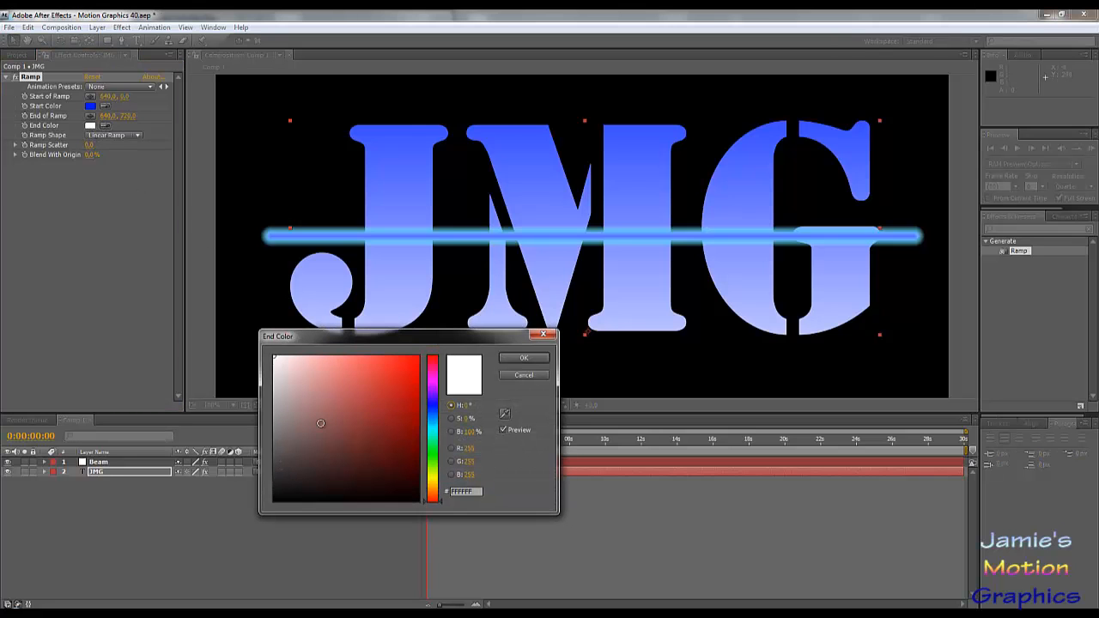
pyautogui.moveTo(333, 423); pyautogui.dragTo(187, 548)
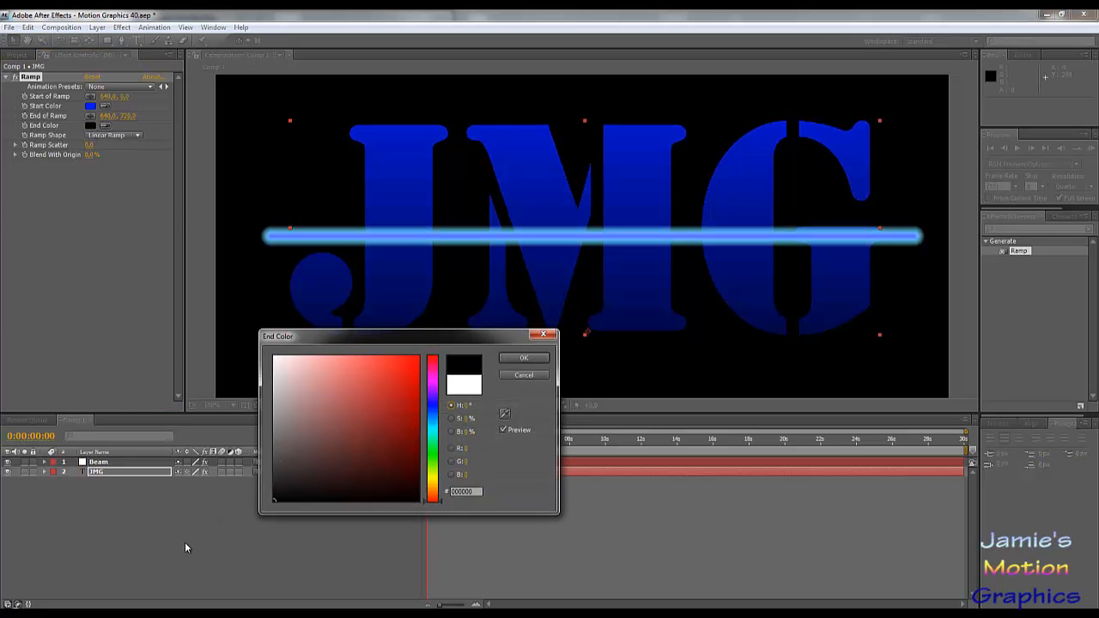
pyautogui.click(524, 358)
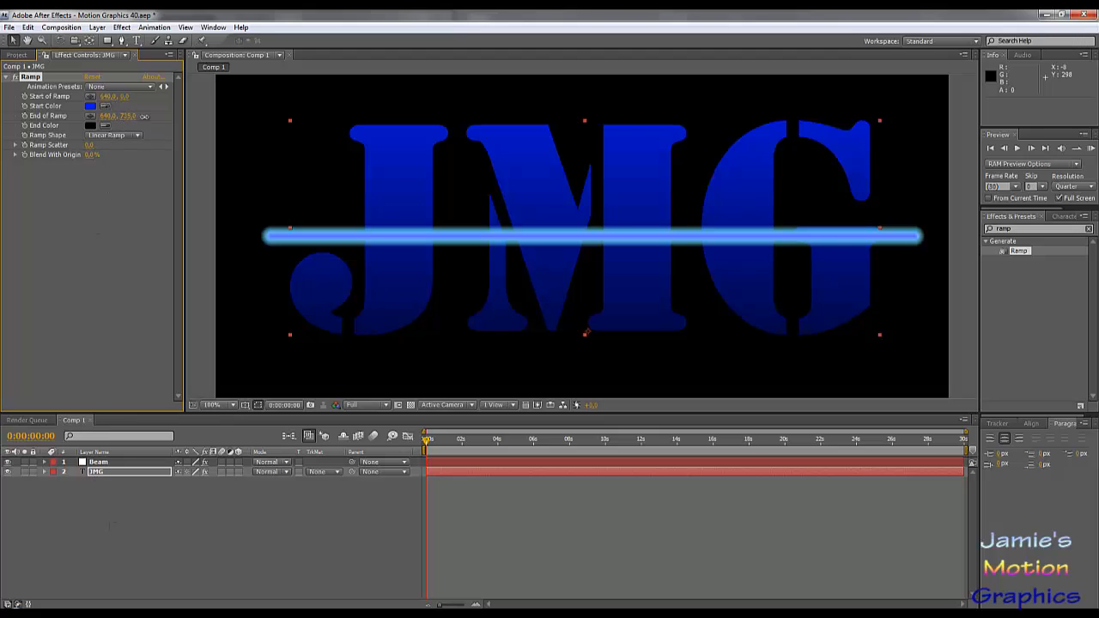
# - Move the ramp's end to the base of the letters at a Y of 529 and its start to their upper edge
pyautogui.moveTo(265, 125); pyautogui.dragTo(384, 128)
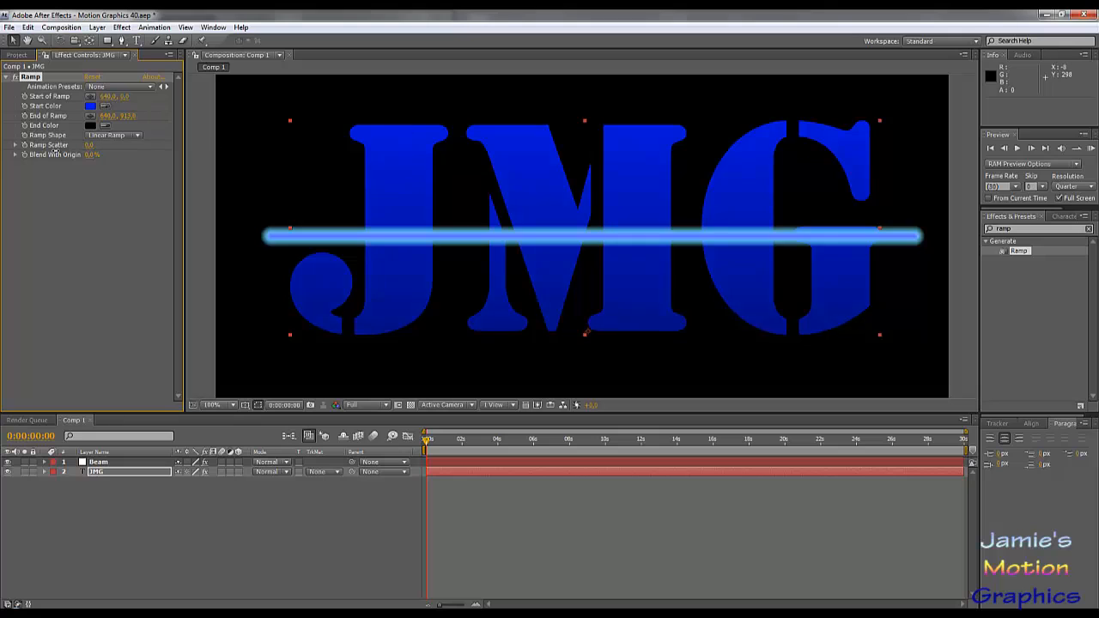
pyautogui.moveTo(53, 150); pyautogui.dragTo(2, 172)
pyautogui.moveTo(128, 115); pyautogui.dragTo(91, 115)
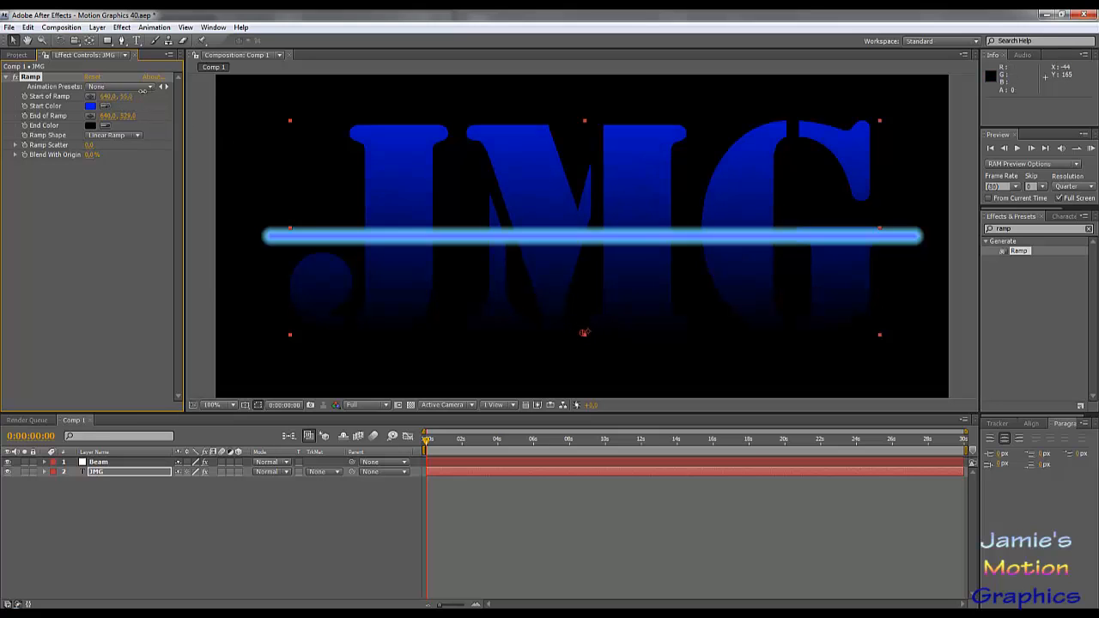
pyautogui.moveTo(125, 100)
pyautogui.mouseDown()
pyautogui.moveTo(291, 93)
pyautogui.moveTo(343, 103)
pyautogui.moveTo(304, 101)
pyautogui.mouseUp()
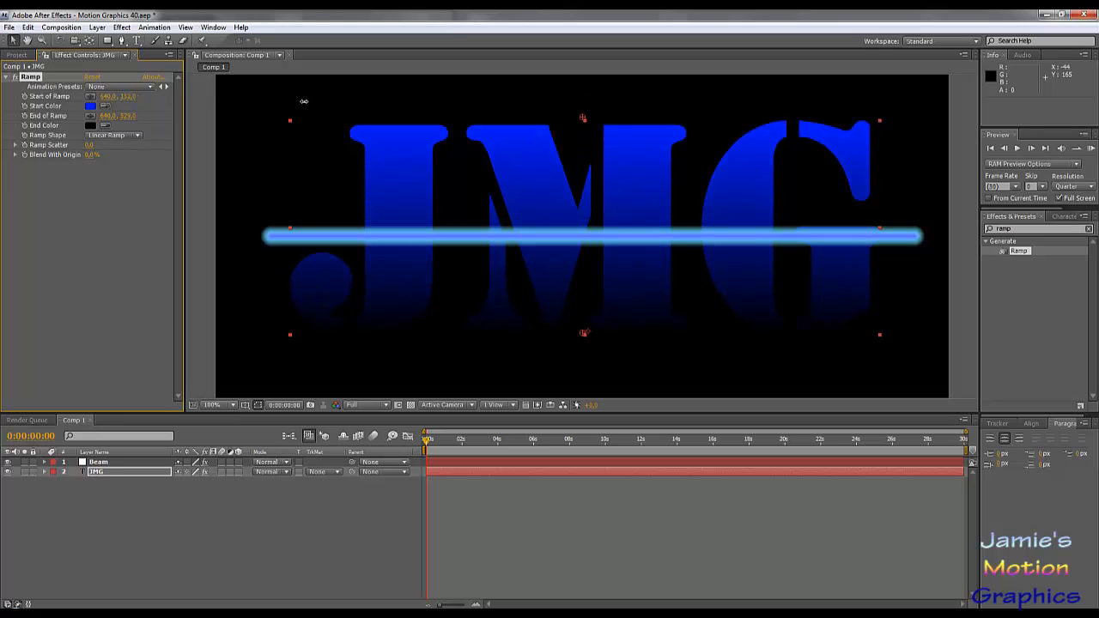
# - Change the ramp's end color on the JMG layer to a bright cyan blue (#00D2FF)
pyautogui.click(90, 126)
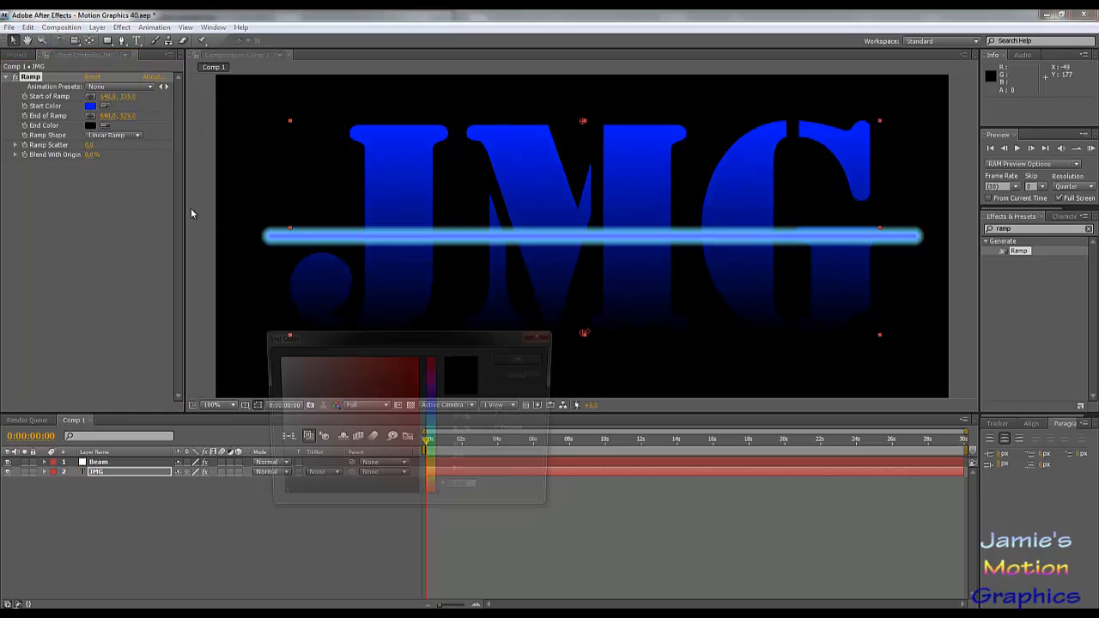
pyautogui.click(433, 424)
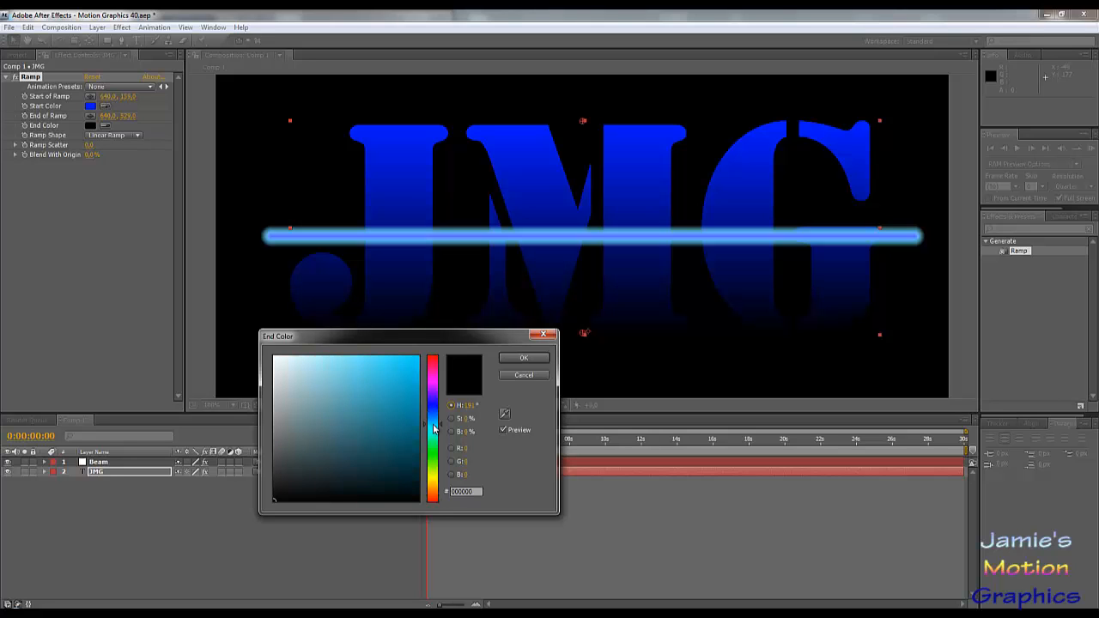
pyautogui.moveTo(395, 408); pyautogui.dragTo(500, 289)
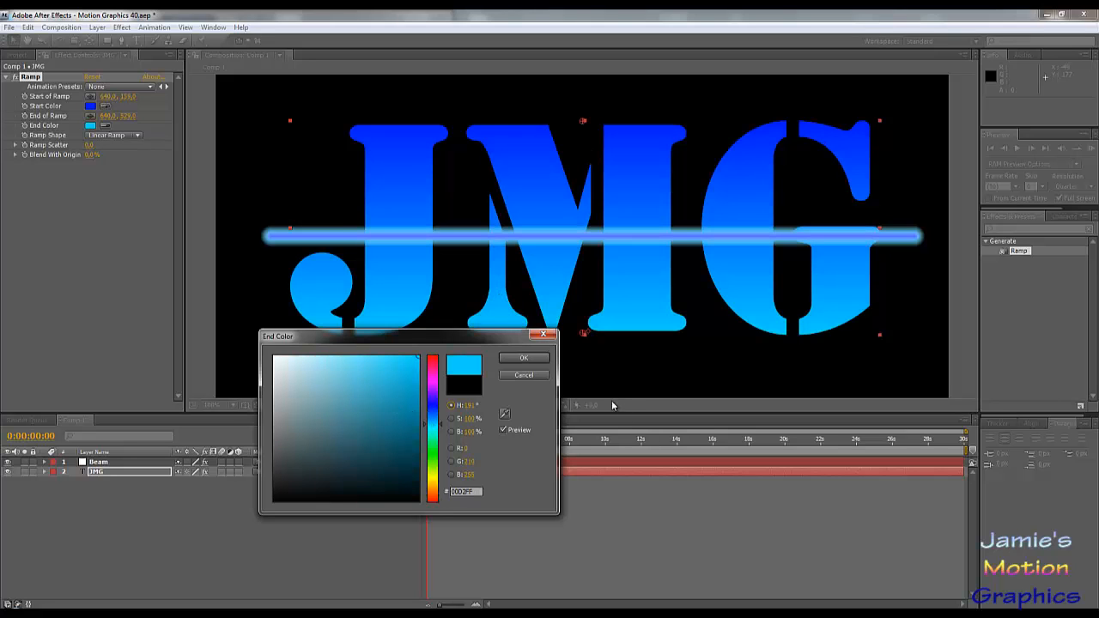
pyautogui.click(523, 358)
pyautogui.scroll(-2, 577, 300)
pyautogui.scroll(2, 576, 301)
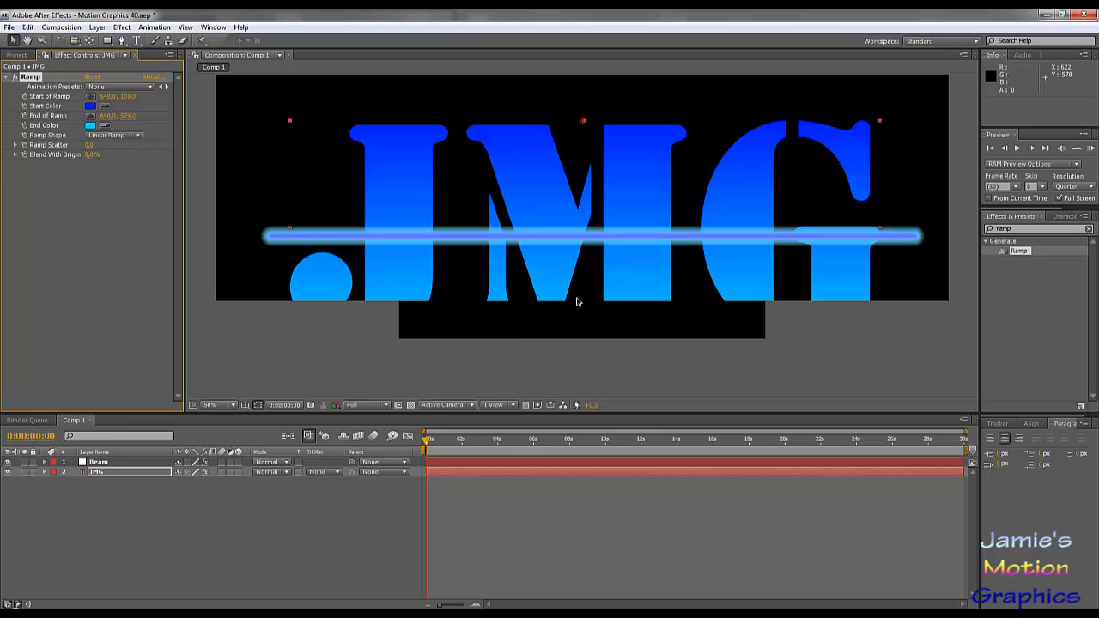
# - Change the Beam layer's inside color to a deep, fully saturated blue
pyautogui.click(122, 462)
pyautogui.click(89, 164)
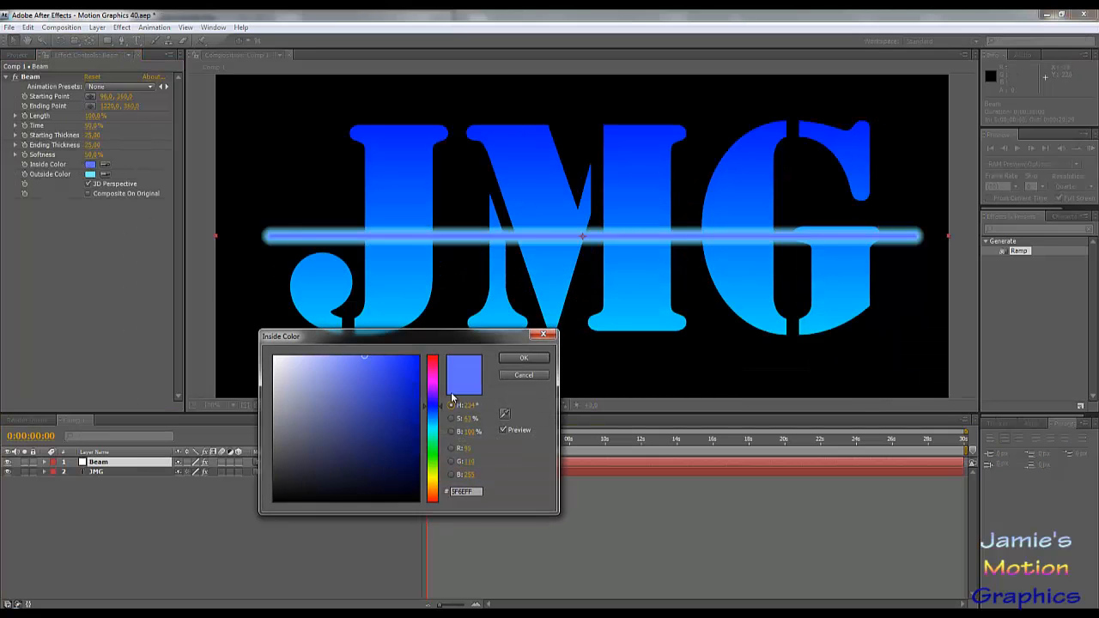
pyautogui.click(523, 359)
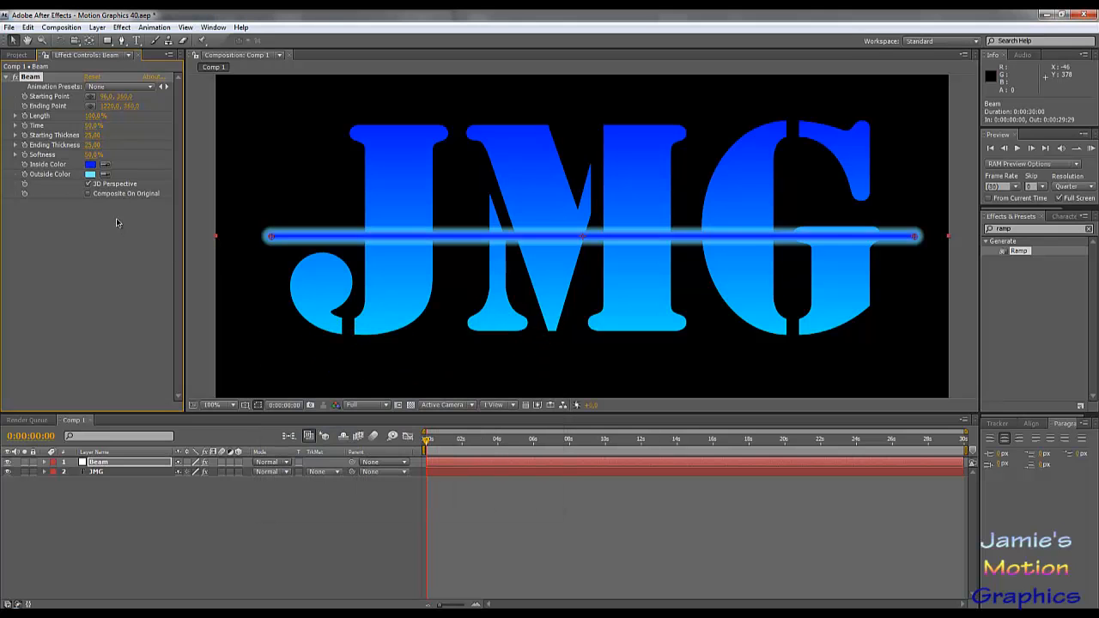
# - Try cyan, pink and green outside colors on the beam and settle on a bright yellow (#F6FF00)
pyautogui.click(91, 175)
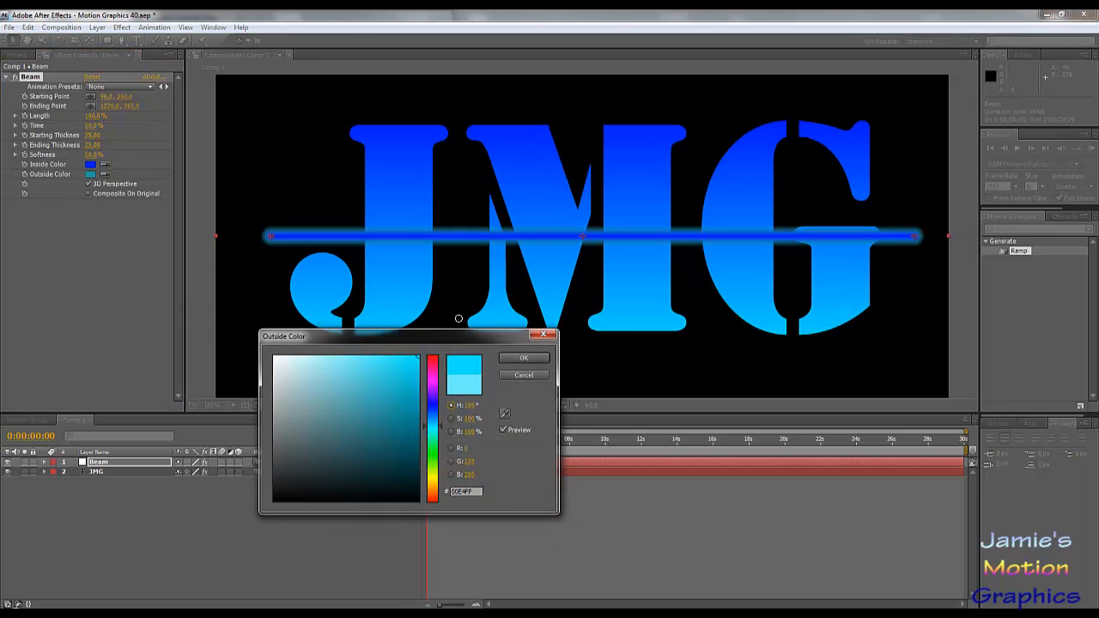
pyautogui.moveTo(432, 416)
pyautogui.mouseDown()
pyautogui.moveTo(435, 359)
pyautogui.moveTo(448, 391)
pyautogui.moveTo(415, 359)
pyautogui.moveTo(350, 340)
pyautogui.mouseUp()
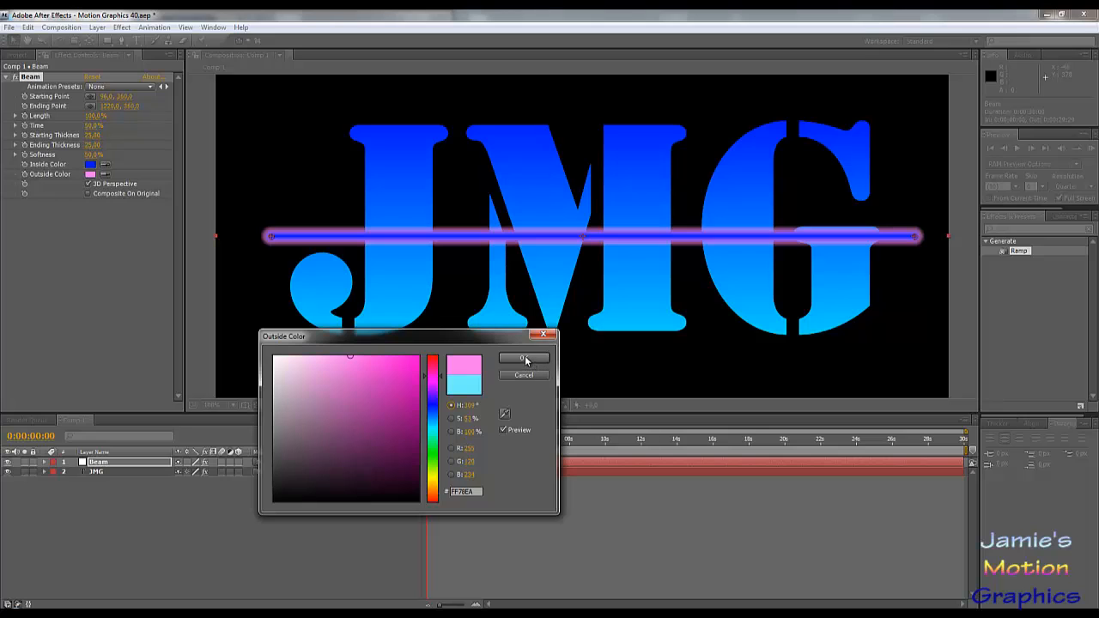
pyautogui.moveTo(436, 436); pyautogui.dragTo(437, 468)
pyautogui.click(387, 388)
pyautogui.click(434, 481)
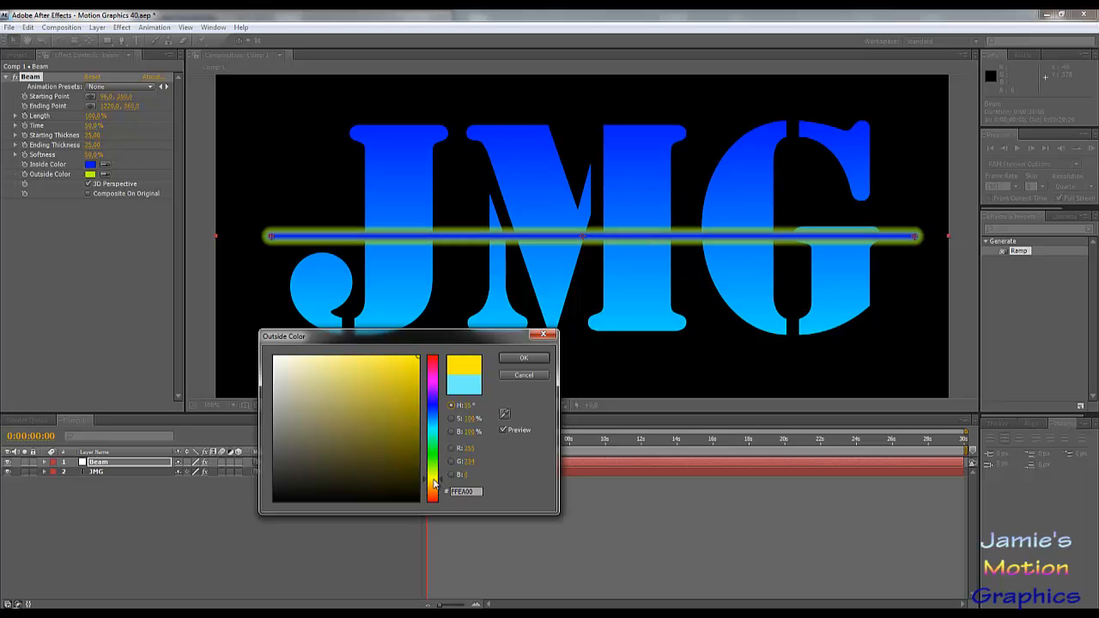
pyautogui.moveTo(383, 387)
pyautogui.mouseDown()
pyautogui.moveTo(438, 342)
pyautogui.moveTo(385, 368)
pyautogui.moveTo(408, 388)
pyautogui.moveTo(474, 330)
pyautogui.mouseUp()
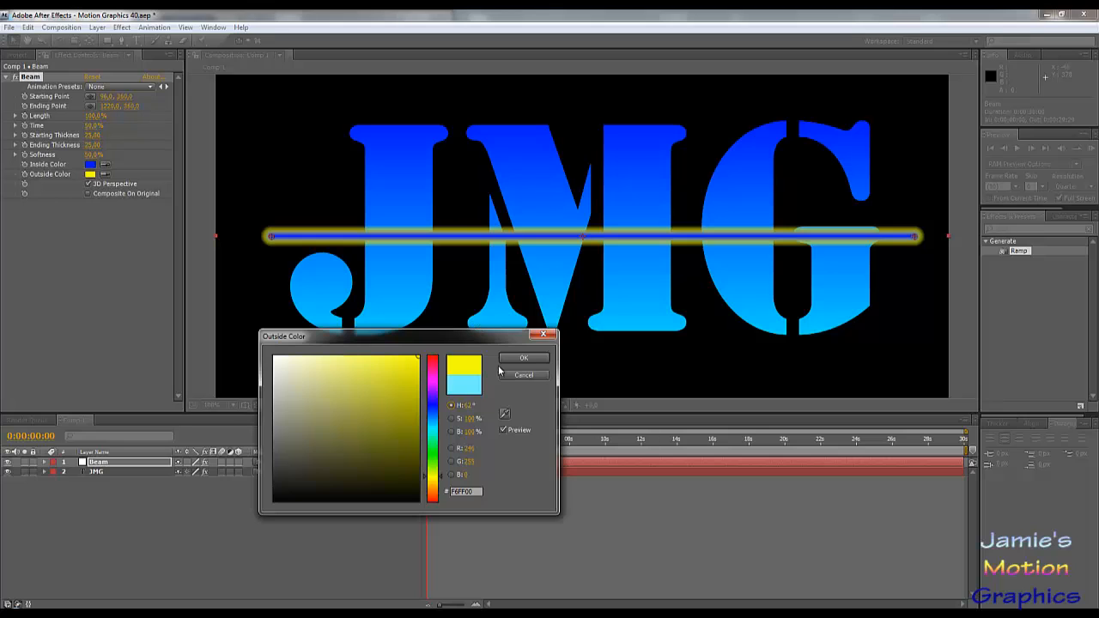
pyautogui.click(533, 361)
pyautogui.scroll(-1, 633, 278)
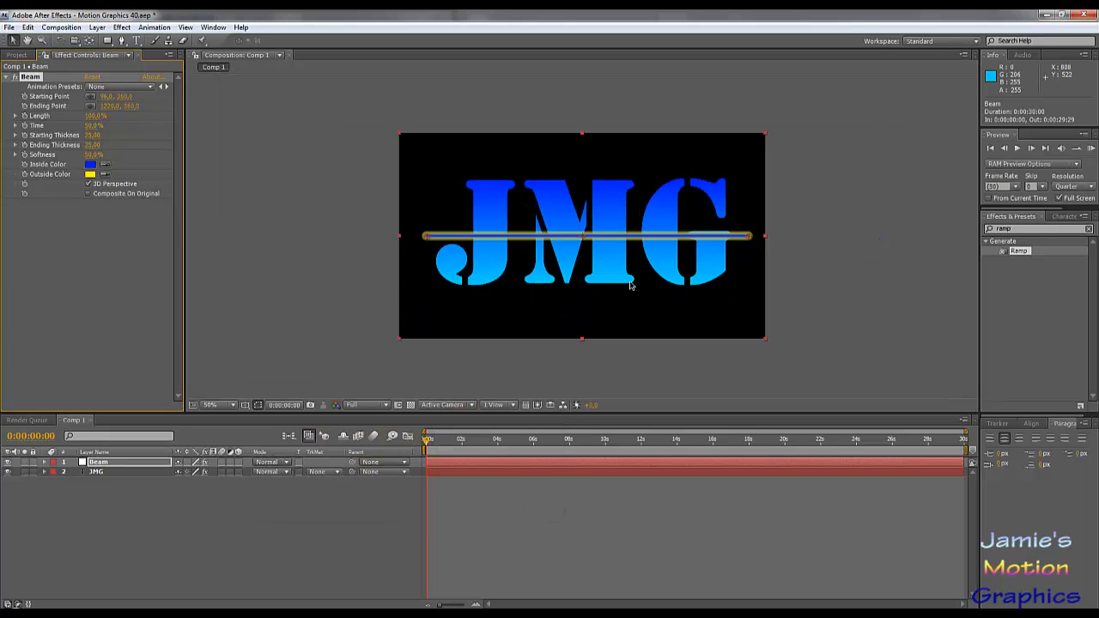
pyautogui.scroll(1, 629, 281)
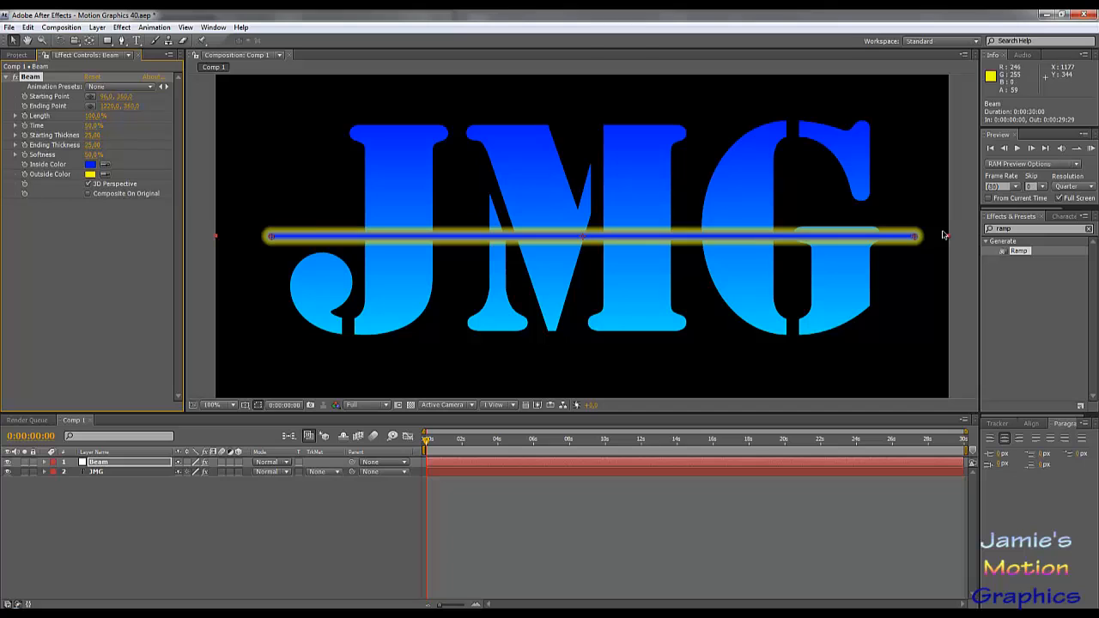
pyautogui.scroll(-1, 451, 287)
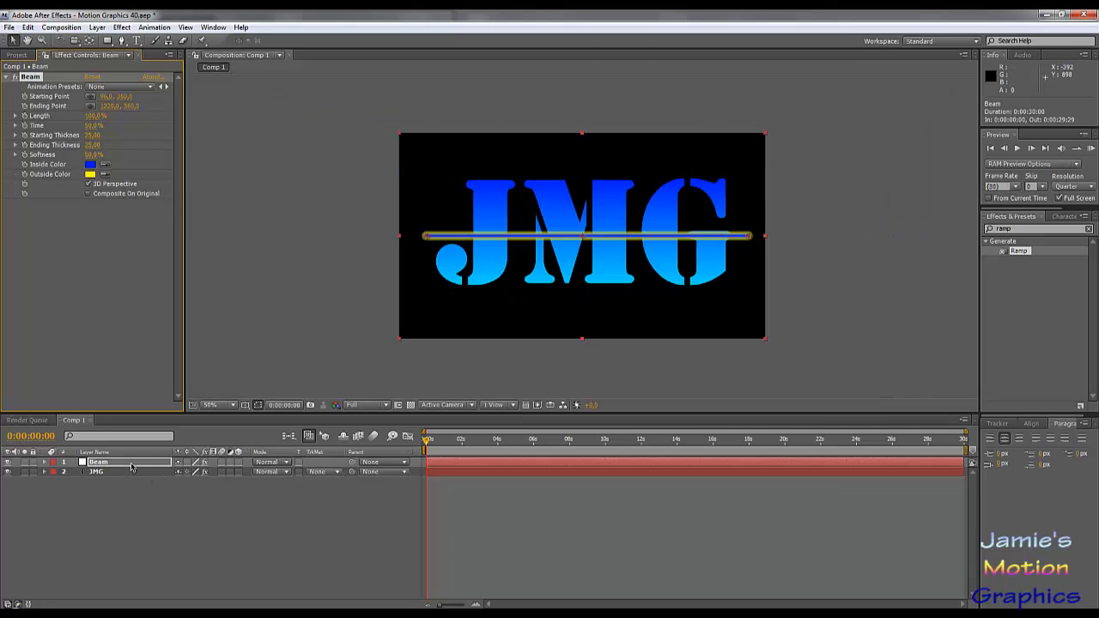
# - Place the Beam layer just above the frame at time 0 by setting its vertical position to -20
pyautogui.press('p')
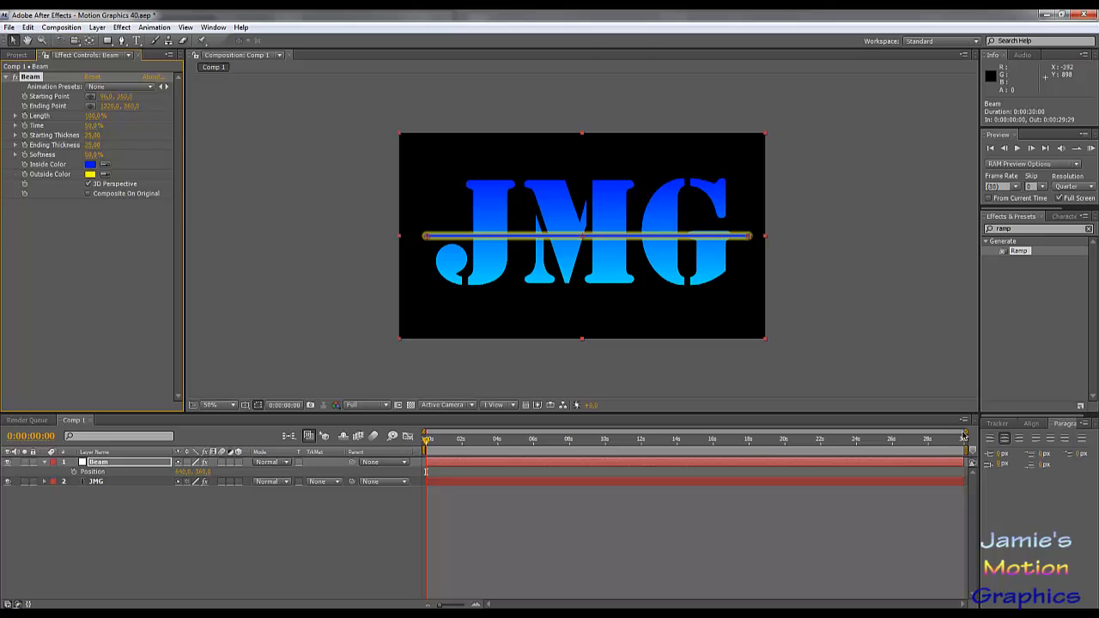
pyautogui.moveTo(968, 432); pyautogui.dragTo(587, 432)
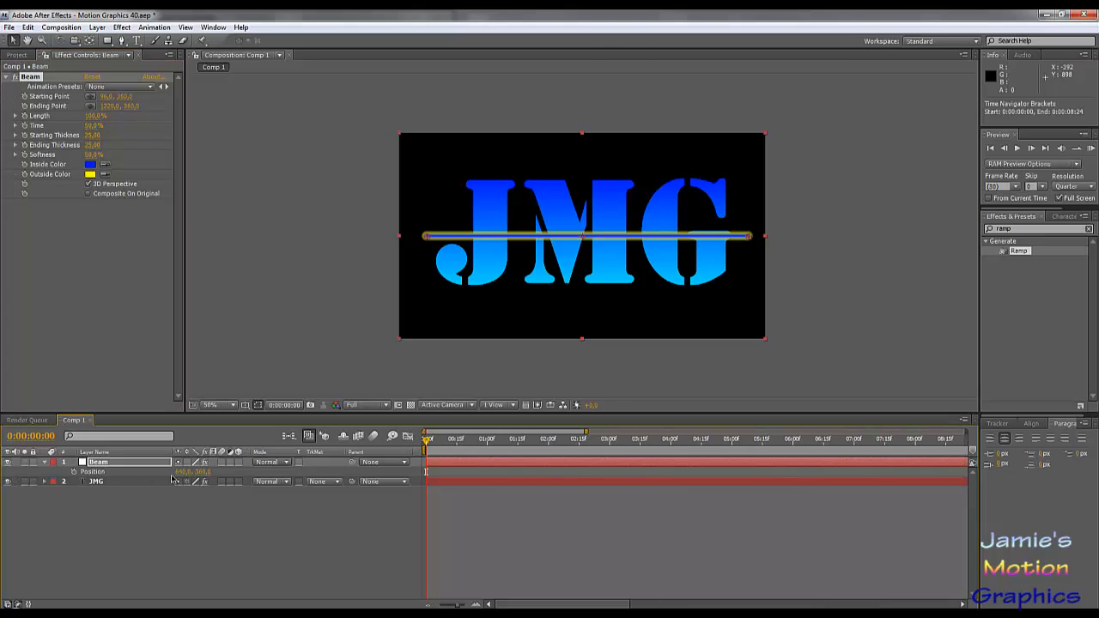
pyautogui.click(204, 474)
pyautogui.write('0')
pyautogui.press('Return')
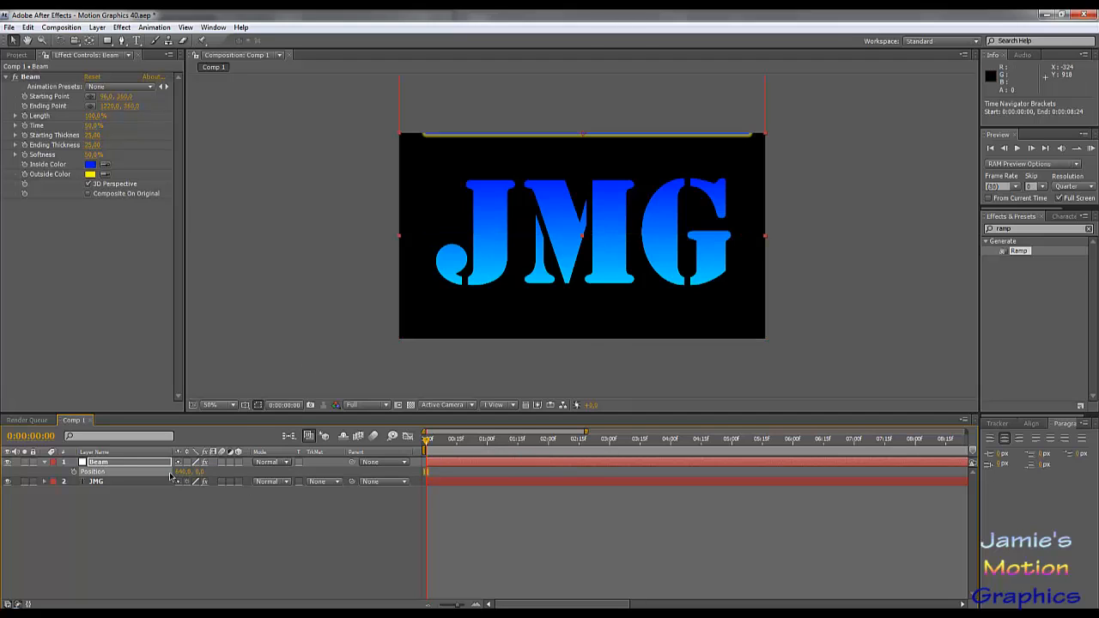
pyautogui.moveTo(196, 476); pyautogui.dragTo(188, 474)
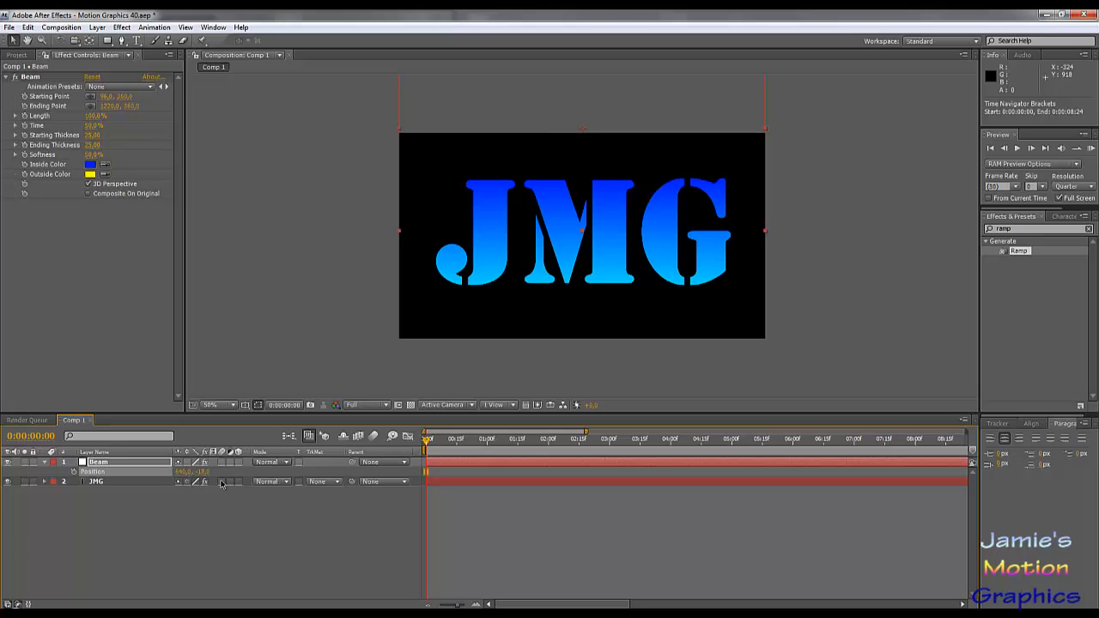
pyautogui.click(204, 472)
pyautogui.write('-20')
pyautogui.press('Return')
# - Go to 0:00:02:00 and place the Beam layer just below the frame with a vertical position of 740
pyautogui.moveTo(428, 450); pyautogui.dragTo(551, 453)
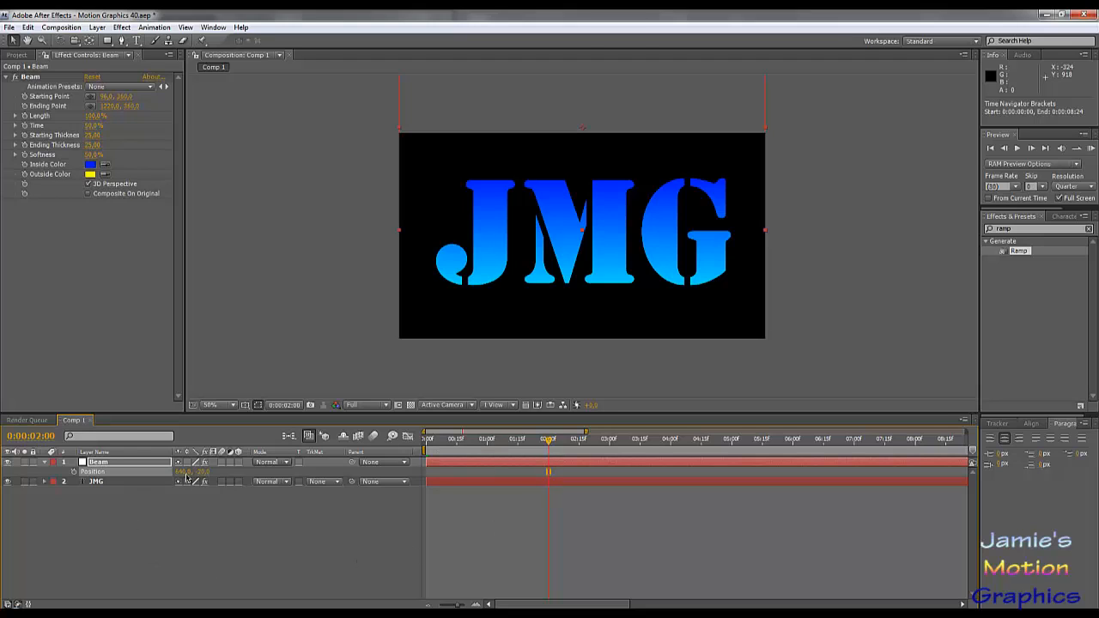
pyautogui.moveTo(204, 471); pyautogui.dragTo(585, 511)
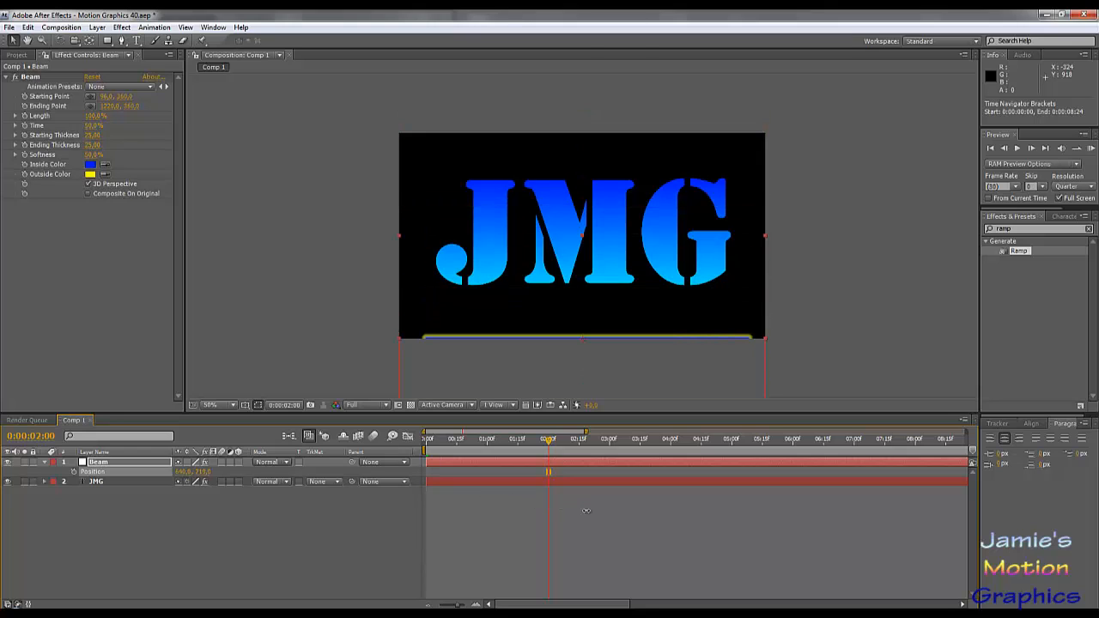
pyautogui.click(203, 472)
pyautogui.write('740')
pyautogui.press('Return')
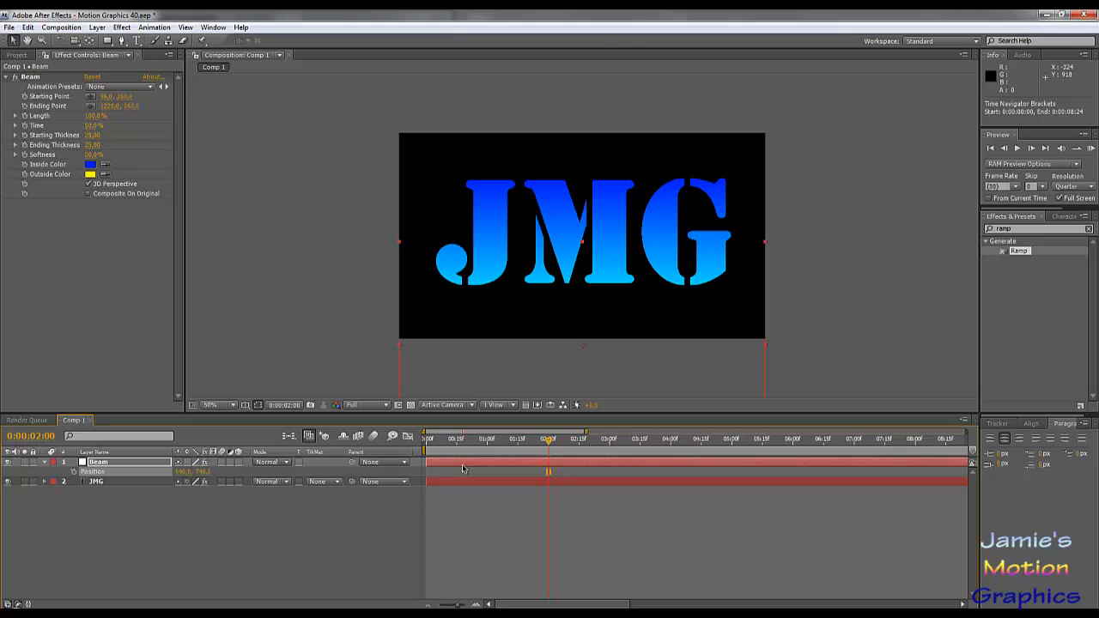
# - Start keyframing the Beam layer's position at 0:00:02:00
pyautogui.click(343, 528)
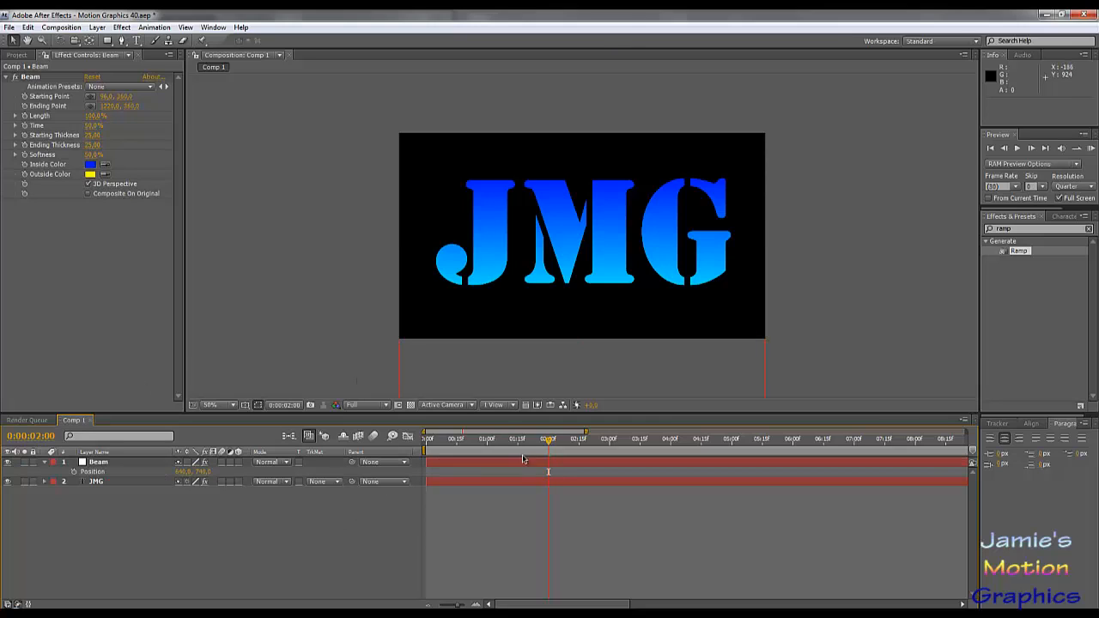
pyautogui.moveTo(500, 441); pyautogui.dragTo(550, 464)
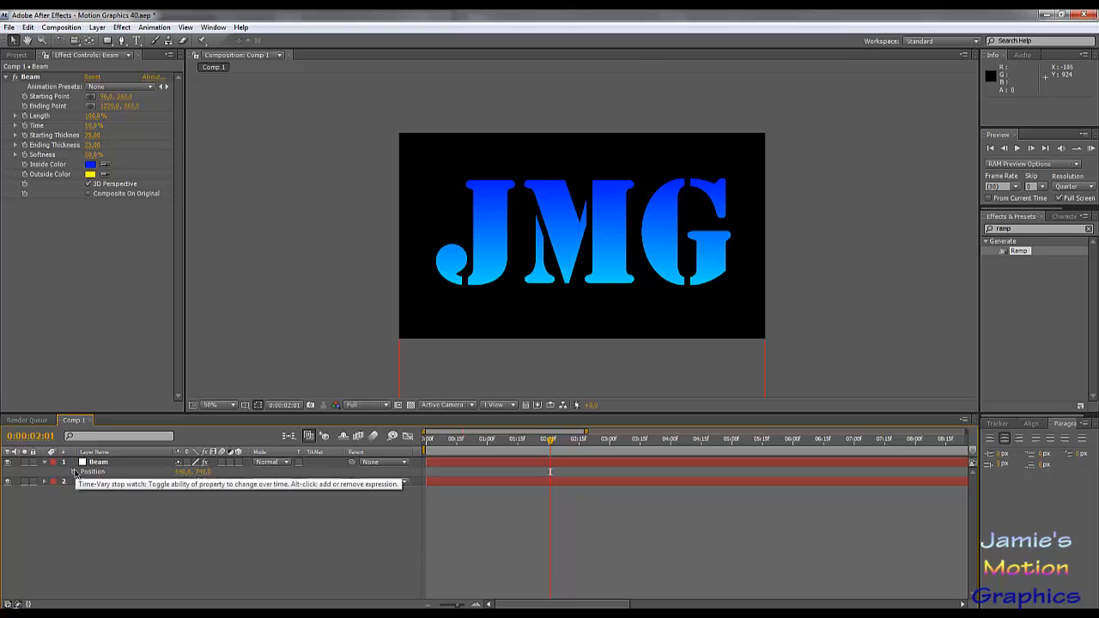
pyautogui.press('pageup')
pyautogui.click(74, 471)
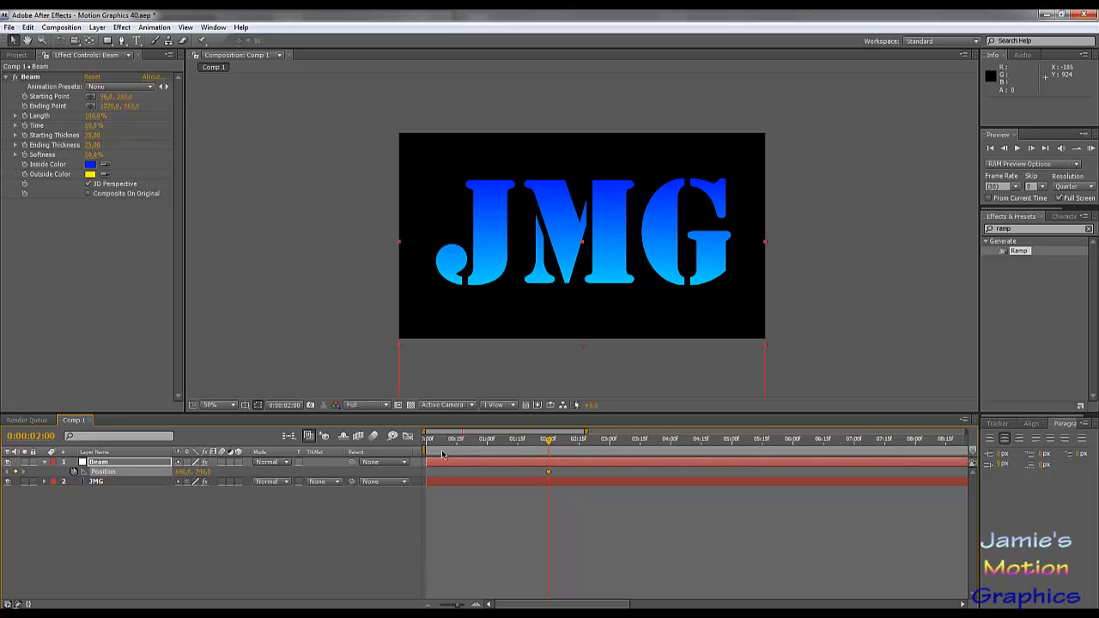
# - Return to time 0 and keyframe the Beam layer's vertical position at -20
pyautogui.moveTo(479, 448); pyautogui.dragTo(426, 446)
pyautogui.click(204, 471)
pyautogui.write('-20')
pyautogui.press('Return')
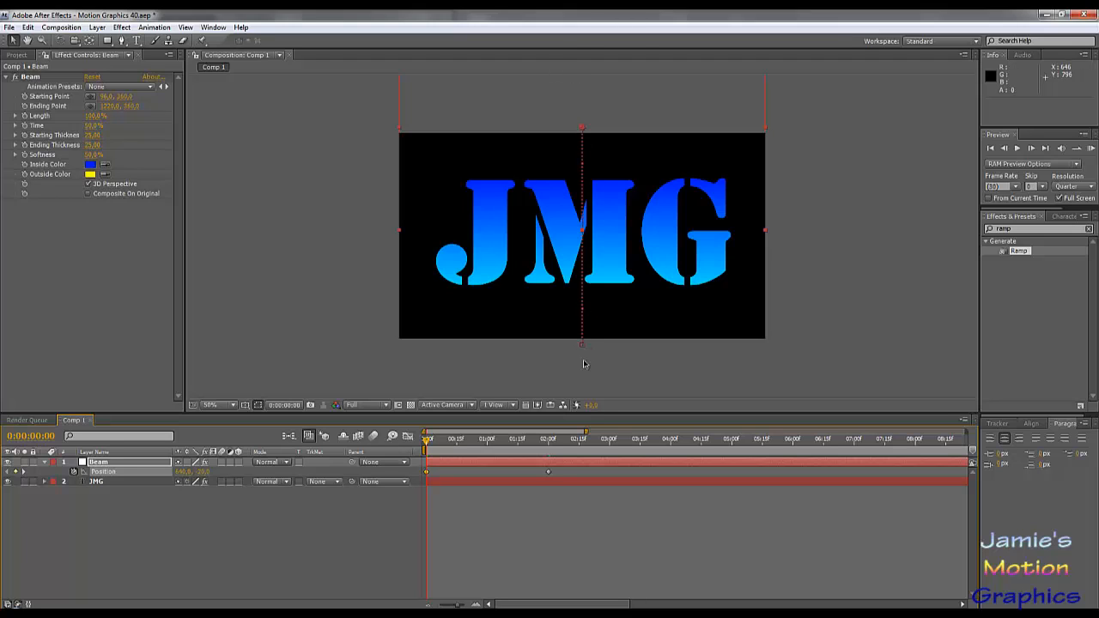
# - Try bending the Beam's motion path into an S-curve with the tangent handles at both ends, and undo the tangent adjustments
pyautogui.click(105, 472)
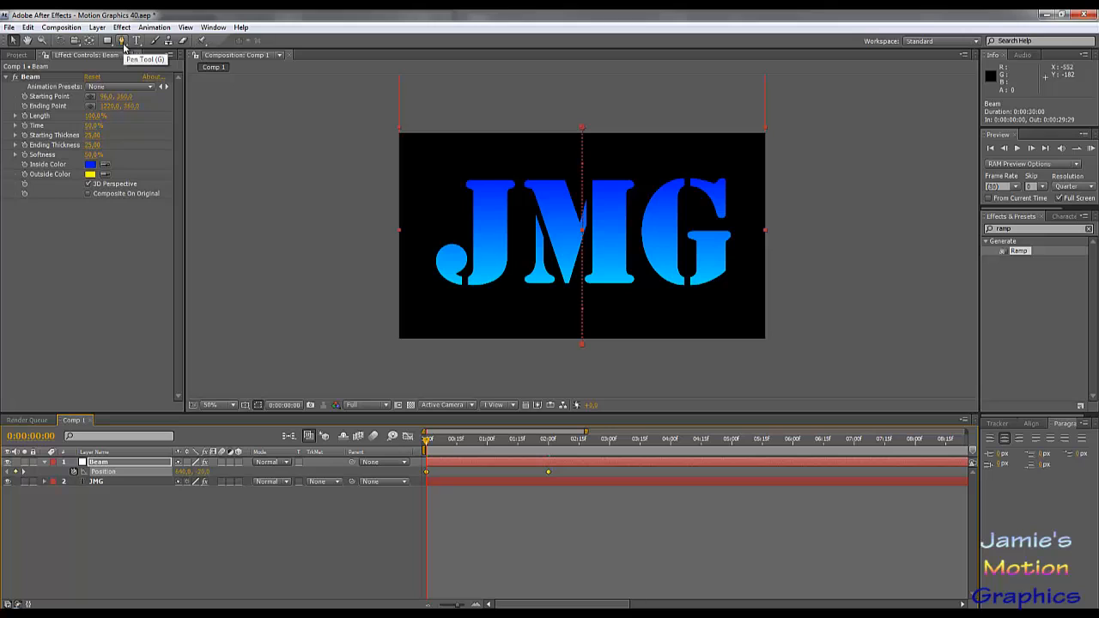
pyautogui.hotkey('ctrl', 's')
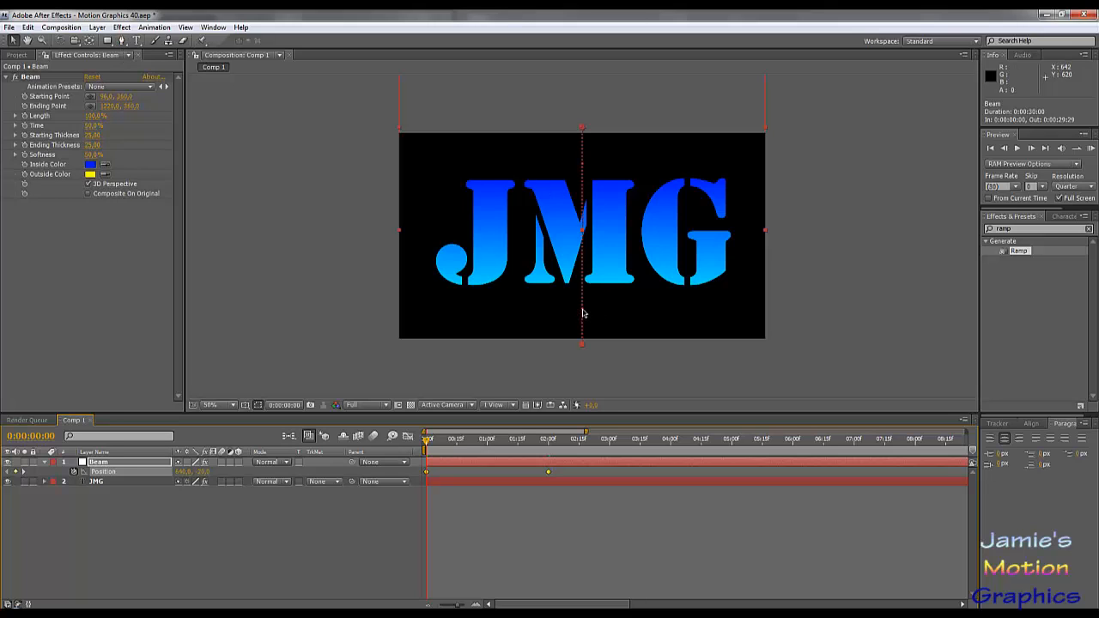
pyautogui.moveTo(581, 344); pyautogui.dragTo(520, 317)
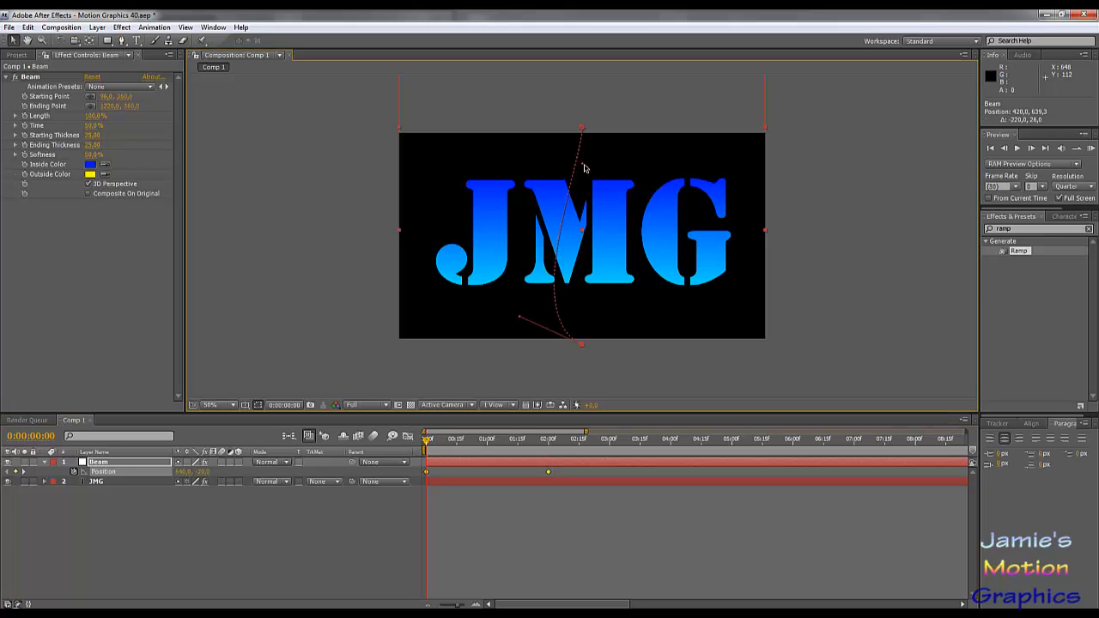
pyautogui.moveTo(585, 169); pyautogui.dragTo(645, 169)
pyautogui.hotkey('ctrl', 'z')
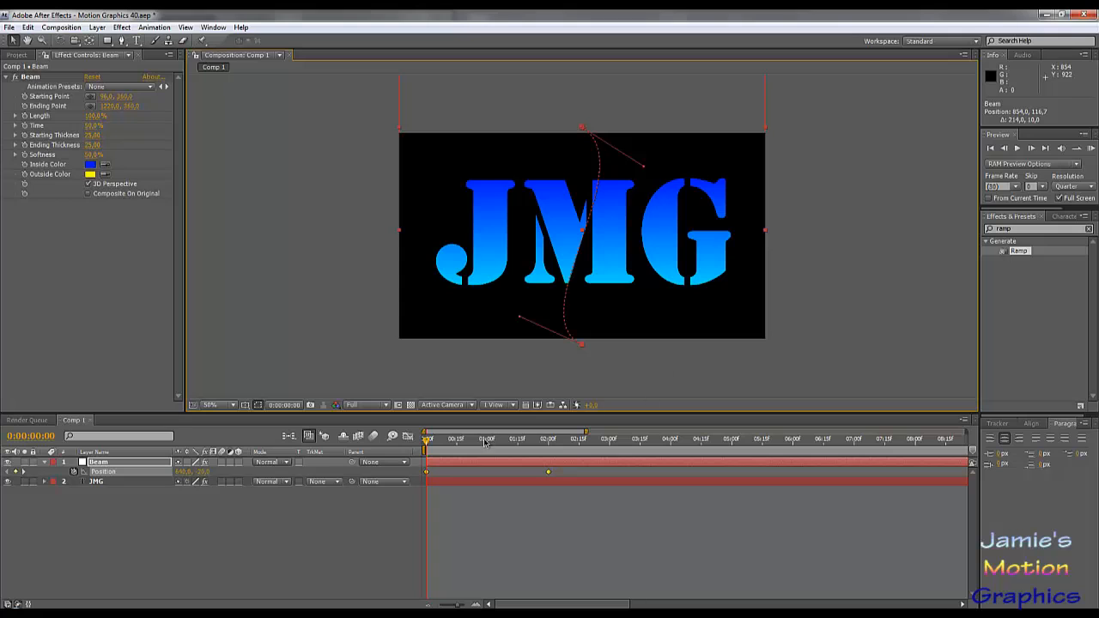
pyautogui.moveTo(428, 443); pyautogui.dragTo(414, 346)
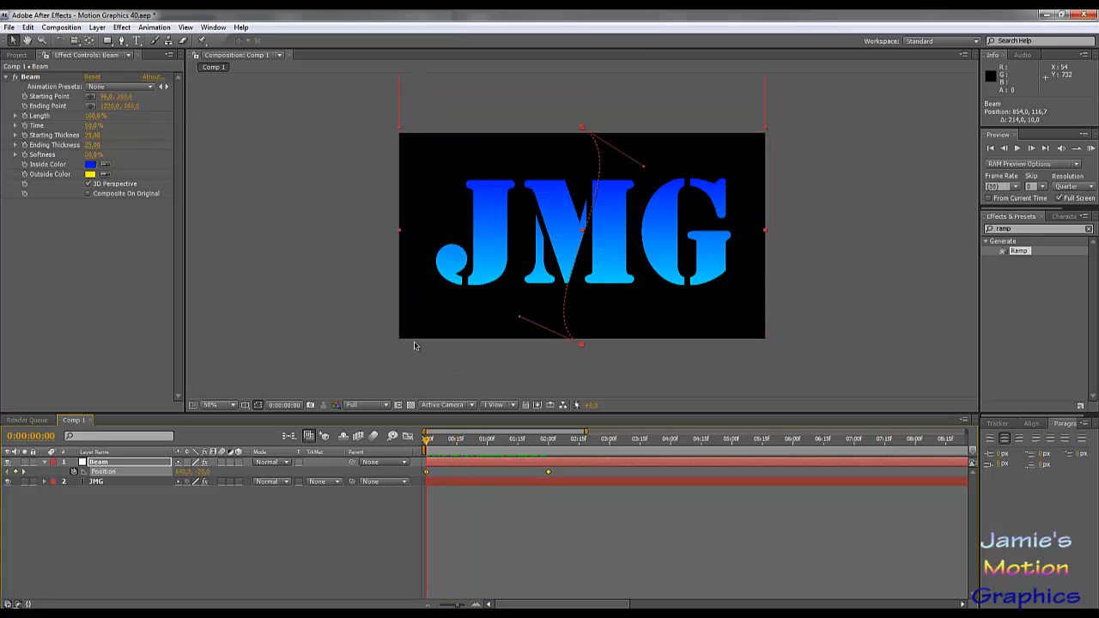
pyautogui.hotkey('ctrl', 'z')
pyautogui.hotkey('ctrl', 'z')
pyautogui.hotkey('ctrl', 'z')
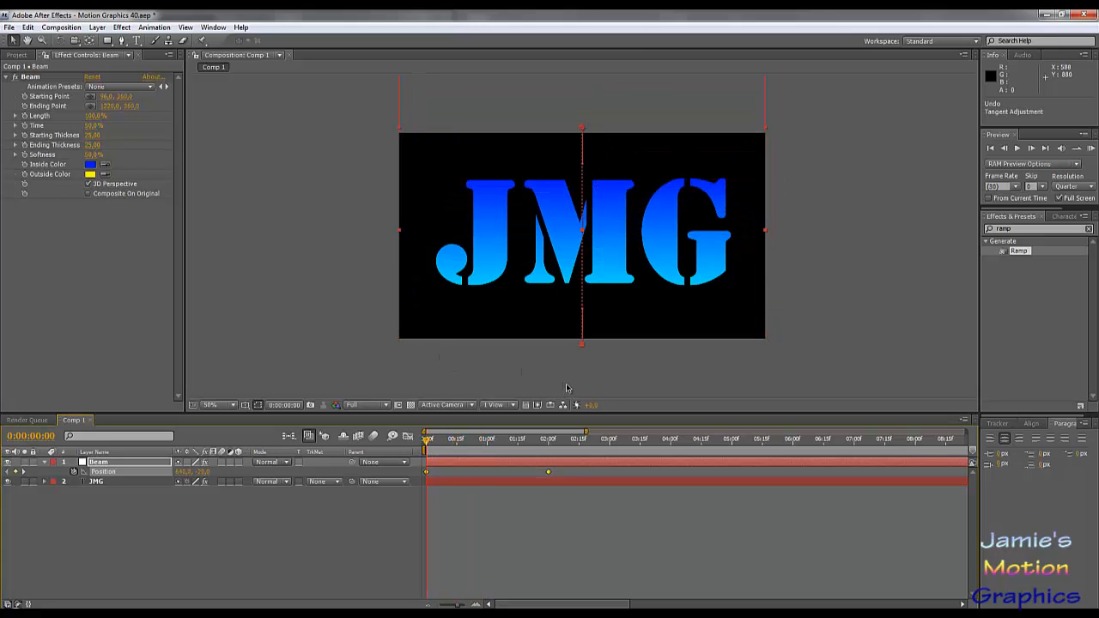
# - Convert the Beam motion path's starting point at the top of the frame to linear with the Convert Vertex tool
pyautogui.moveTo(121, 41); pyautogui.dragTo(151, 82)
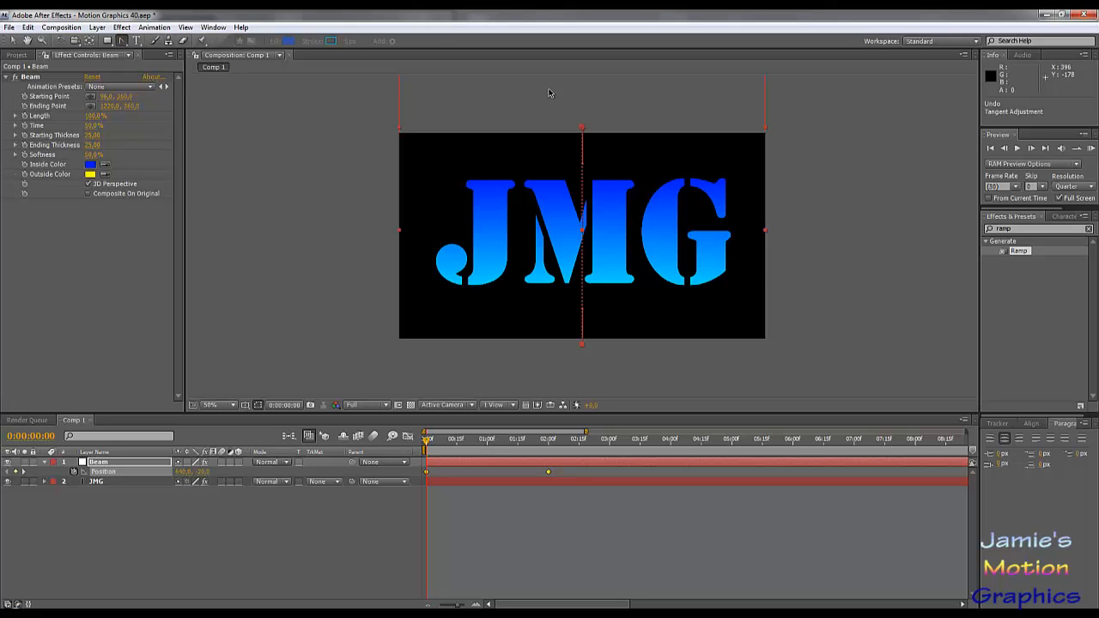
pyautogui.click(583, 127)
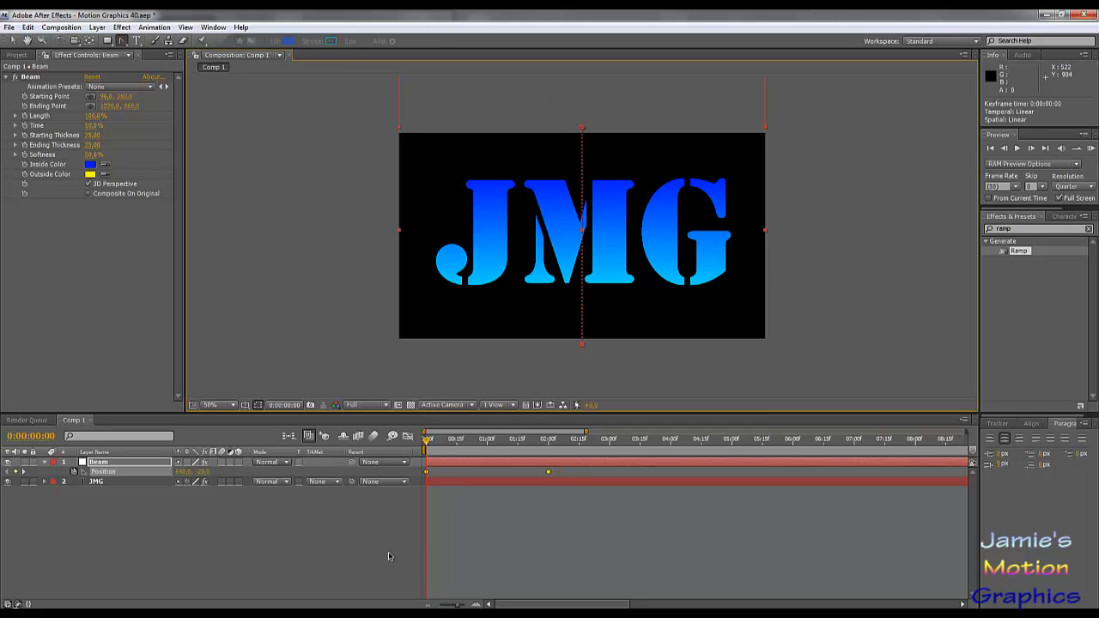
pyautogui.click(352, 547)
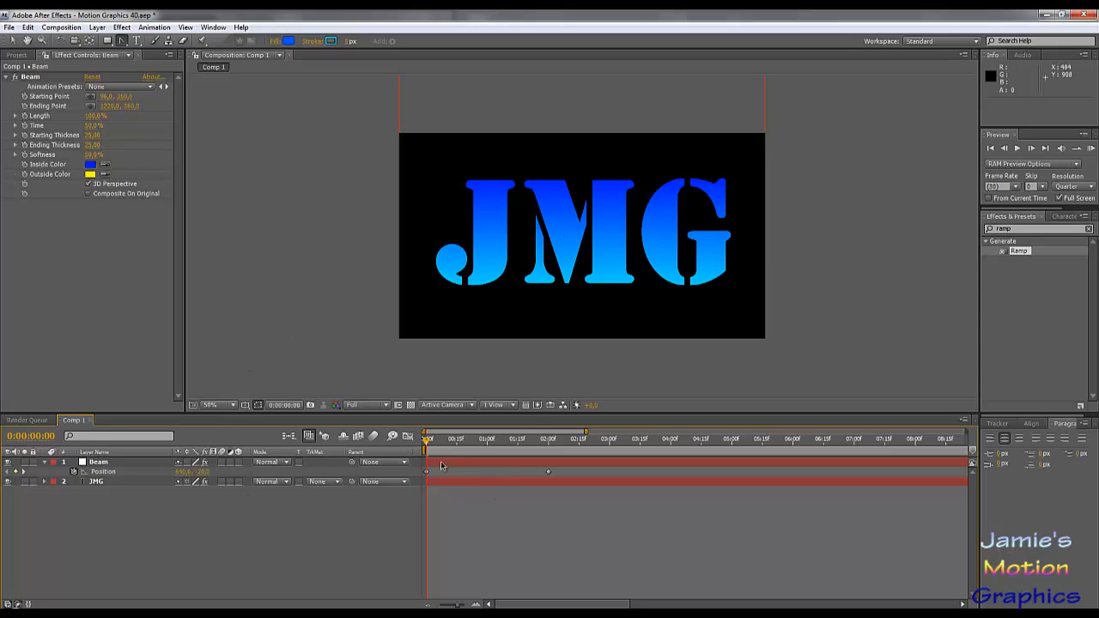
# - Draw a rectangular mask on the JMG layer slightly larger than the whole frame and reveal the mask's properties
pyautogui.click(101, 483)
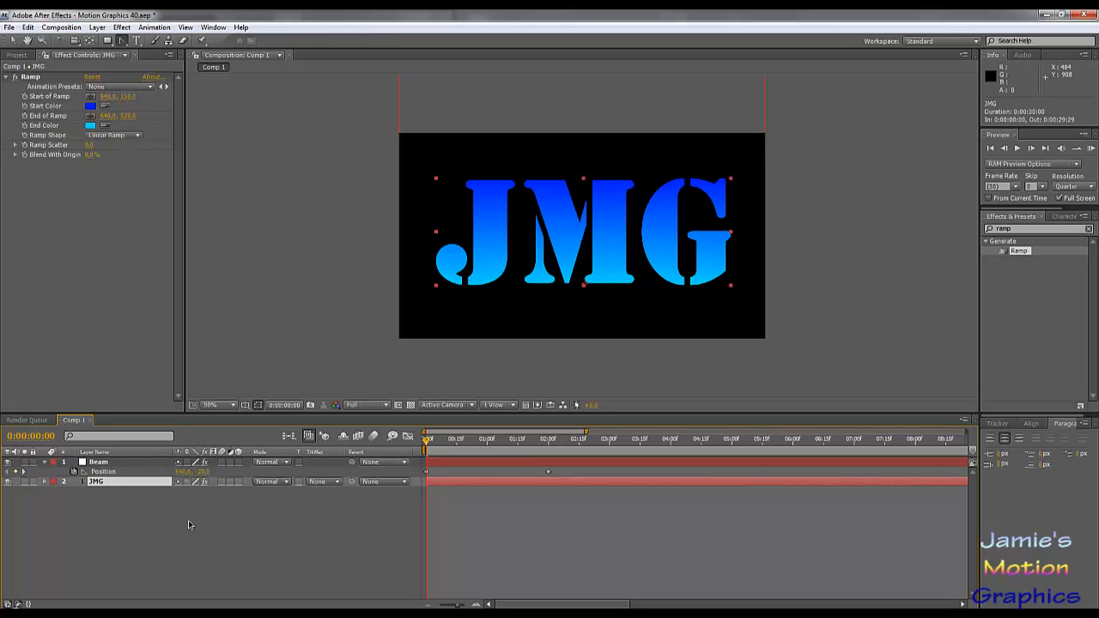
pyautogui.press('space')
pyautogui.click(107, 40)
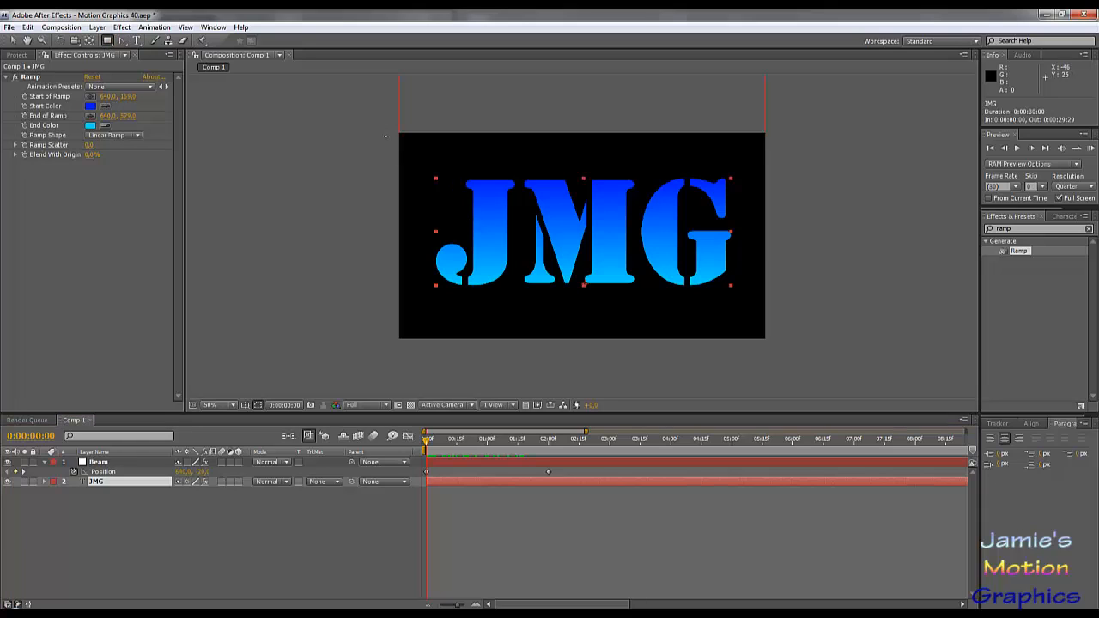
pyautogui.moveTo(388, 122); pyautogui.dragTo(784, 345)
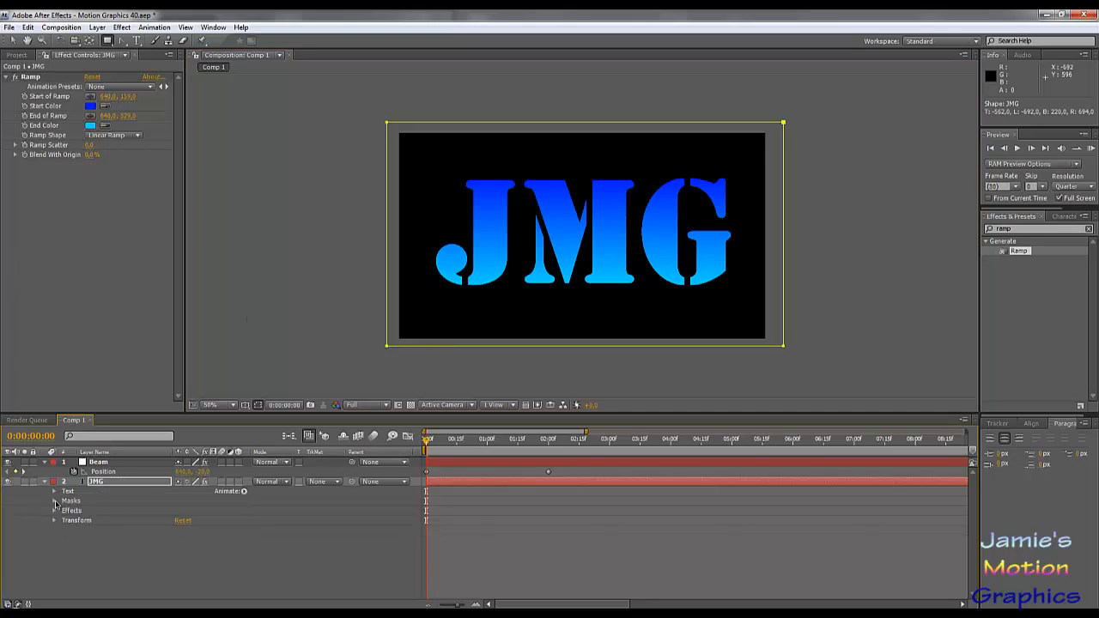
pyautogui.click(61, 512)
pyautogui.click(63, 512)
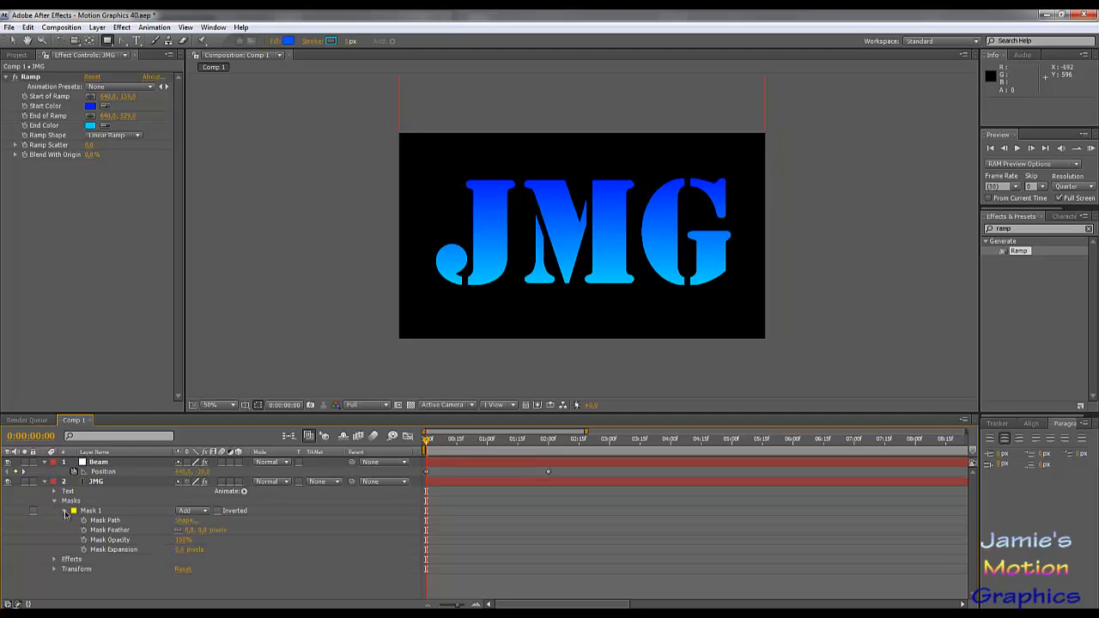
# - Set the top of the JMG mask's bounding box to -380 px in the Mask Shape settings
pyautogui.click(184, 520)
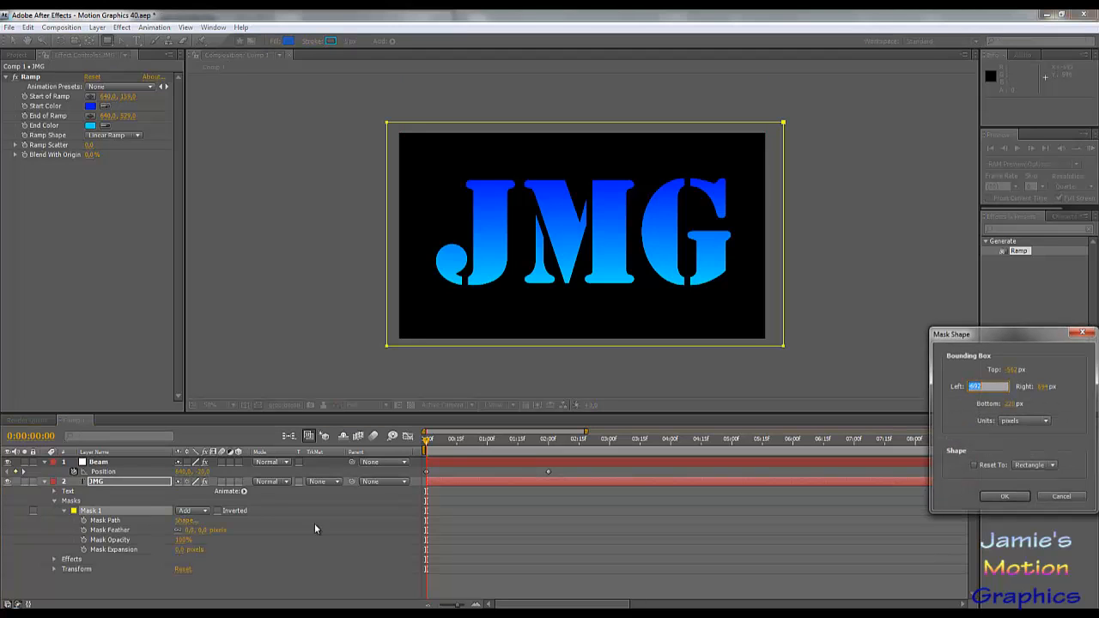
pyautogui.click(1014, 369)
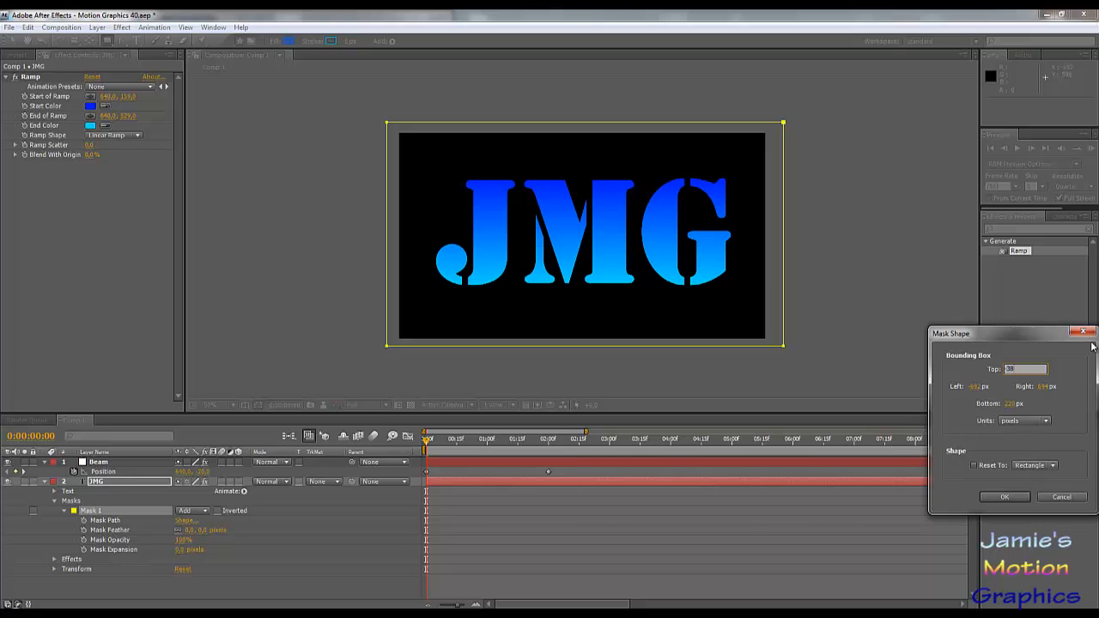
pyautogui.press('Tab')
pyautogui.press('Tab')
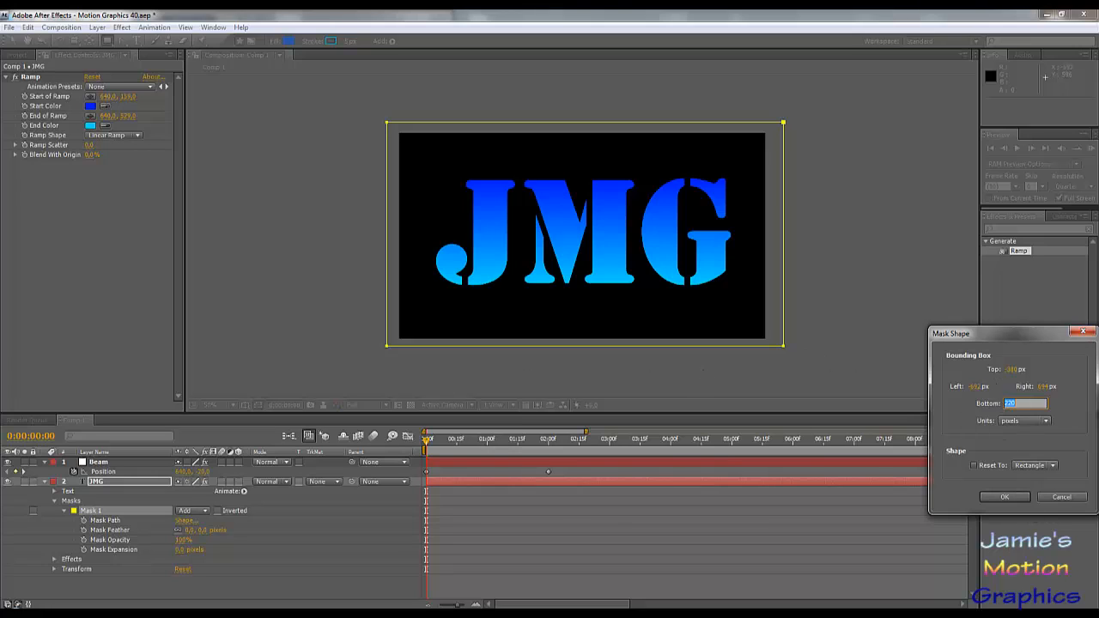
pyautogui.click(1003, 499)
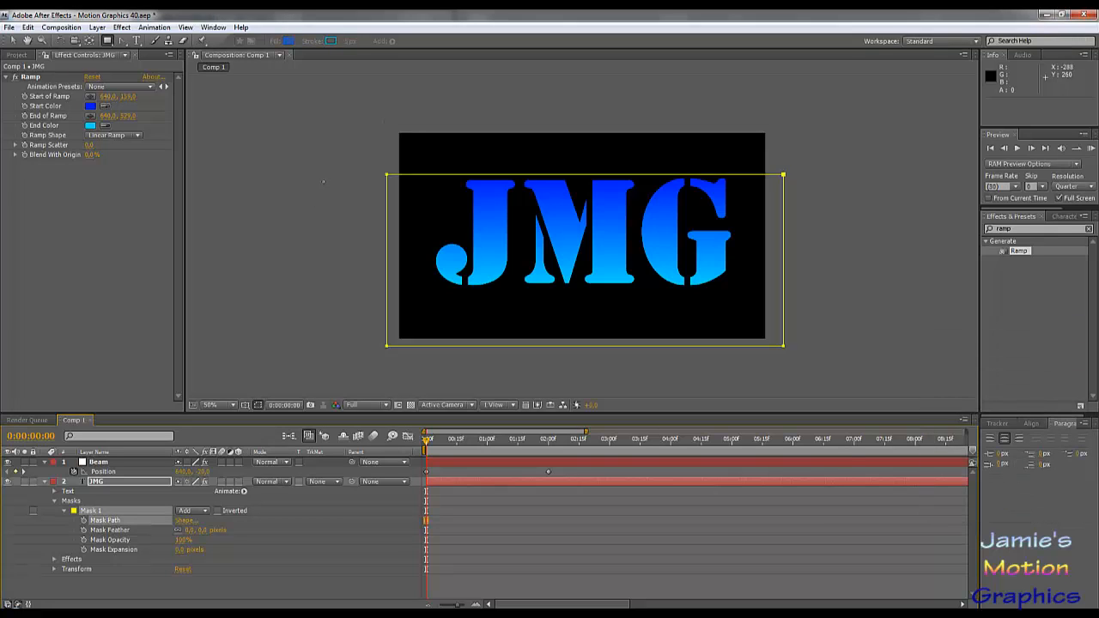
# - Move the top edge of the JMG mask back up to just above the frame
pyautogui.moveTo(342, 157); pyautogui.dragTo(801, 205)
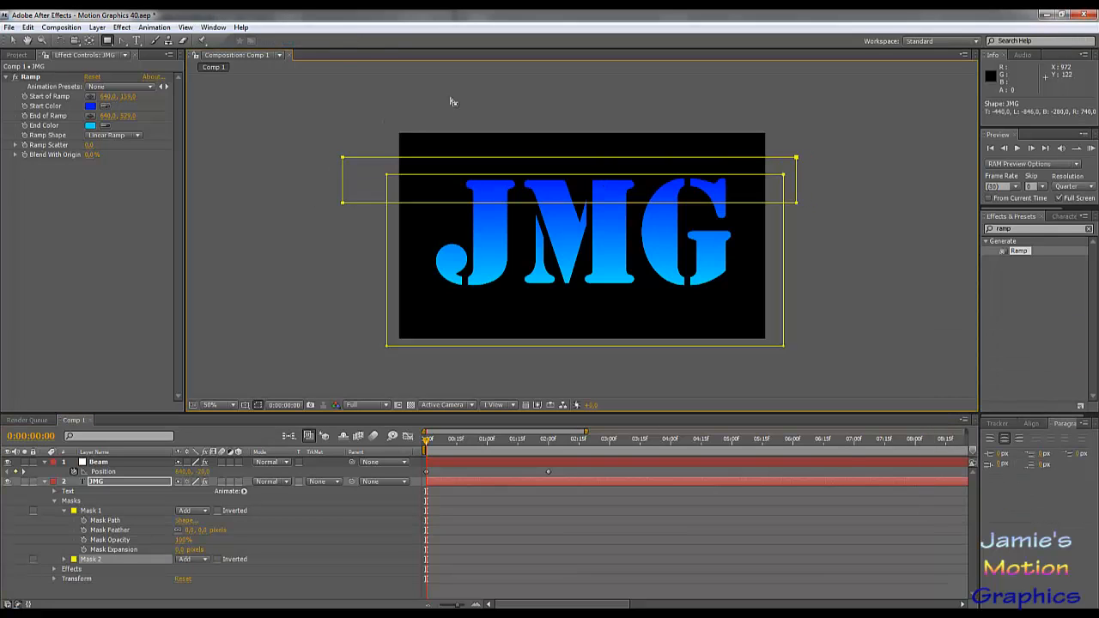
pyautogui.hotkey('ctrl', 'z')
pyautogui.moveTo(321, 162); pyautogui.dragTo(776, 130)
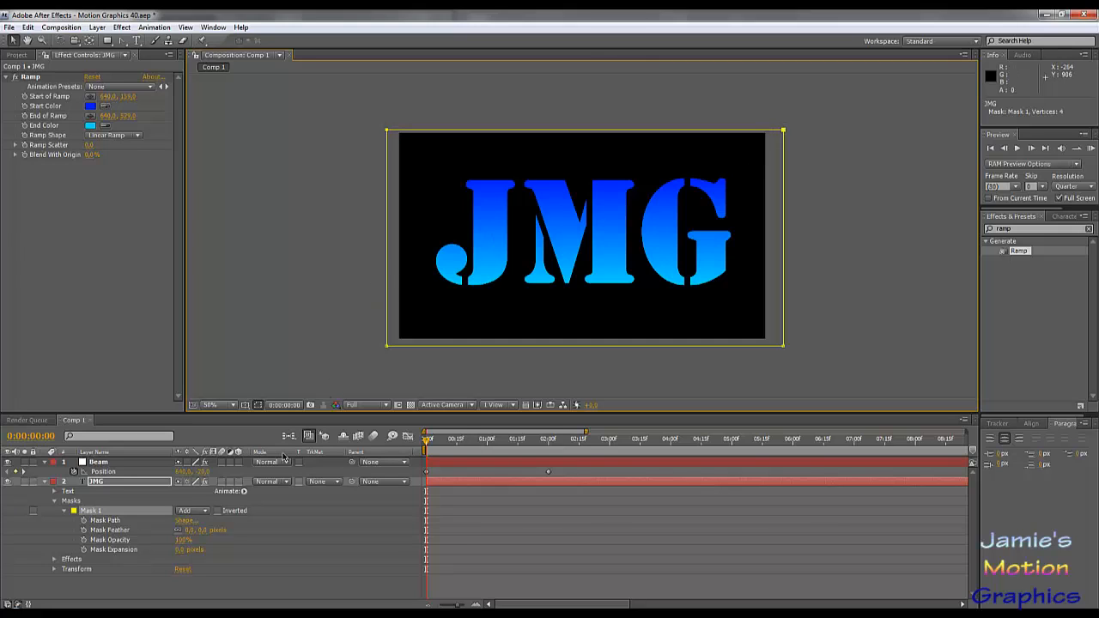
pyautogui.click(185, 521)
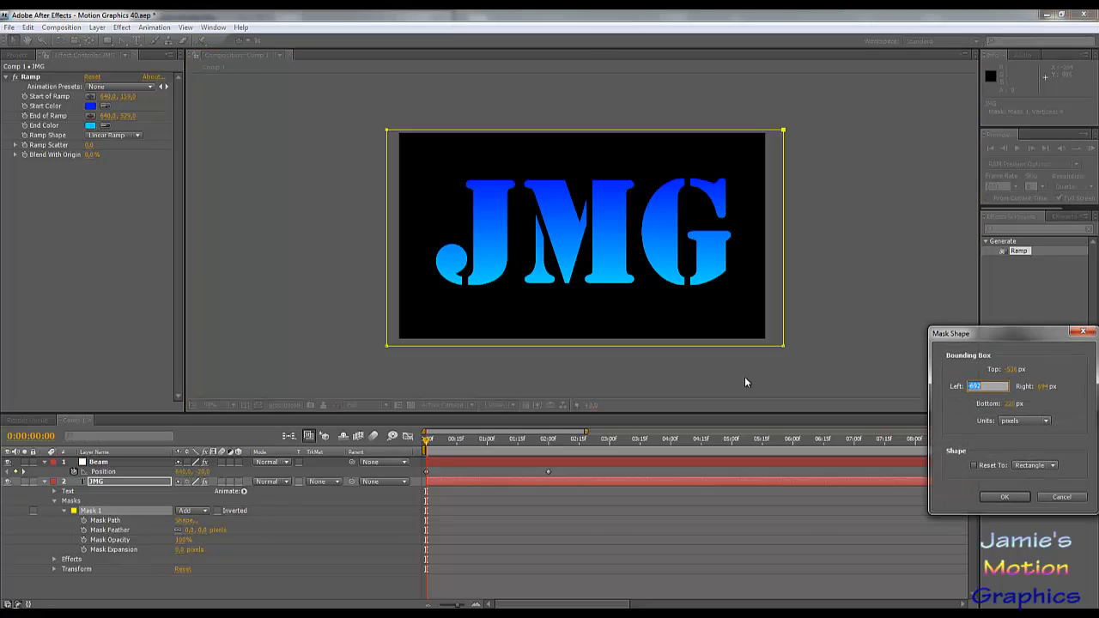
pyautogui.click(1011, 369)
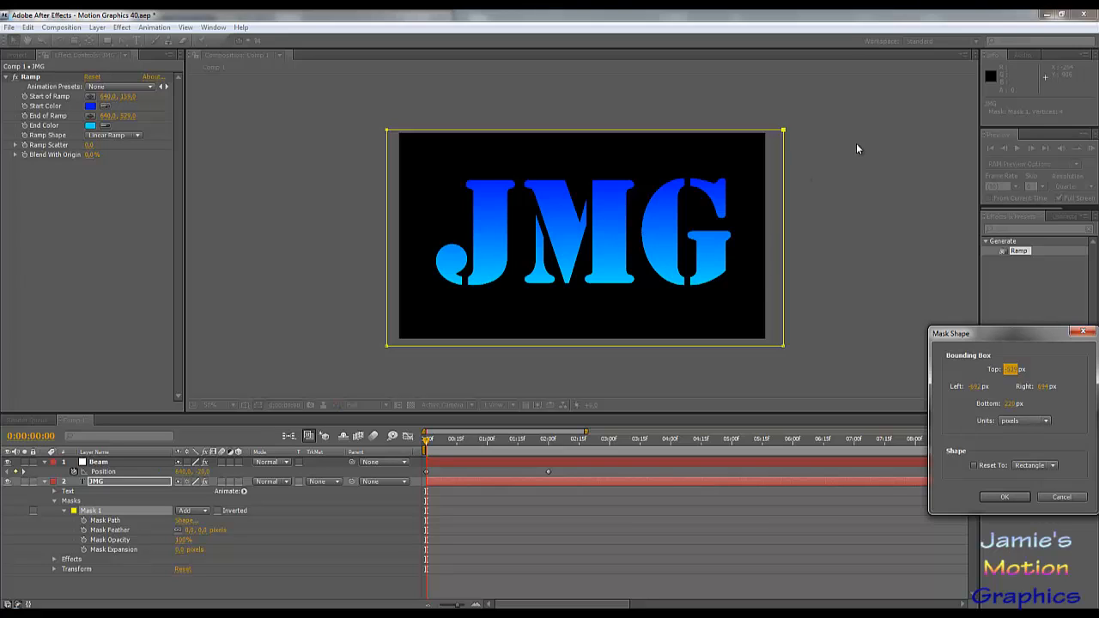
pyautogui.click(1058, 498)
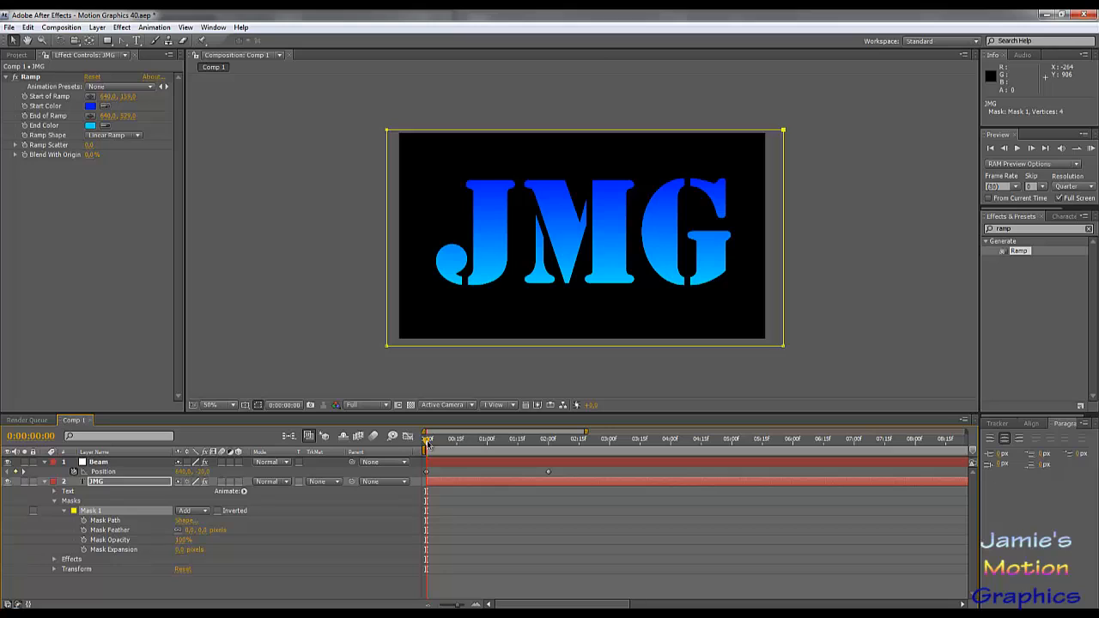
# - Keyframe the JMG layer's mask path at time 0 and set Mask 1's mode to Subtract
pyautogui.click(84, 521)
pyautogui.moveTo(425, 496); pyautogui.dragTo(432, 511)
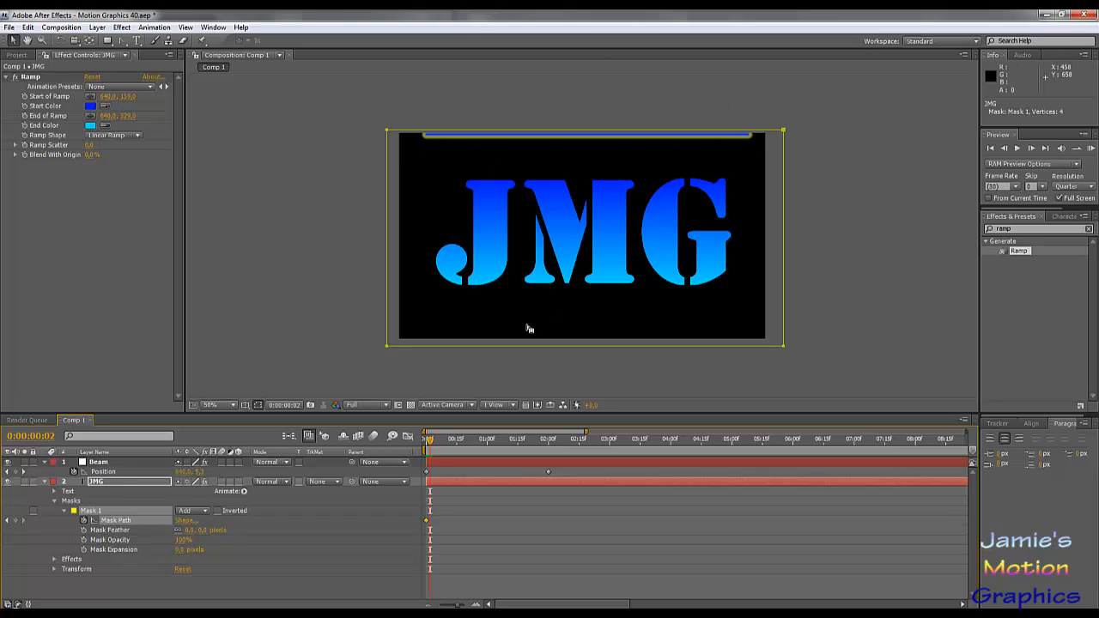
pyautogui.click(206, 512)
pyautogui.click(203, 525)
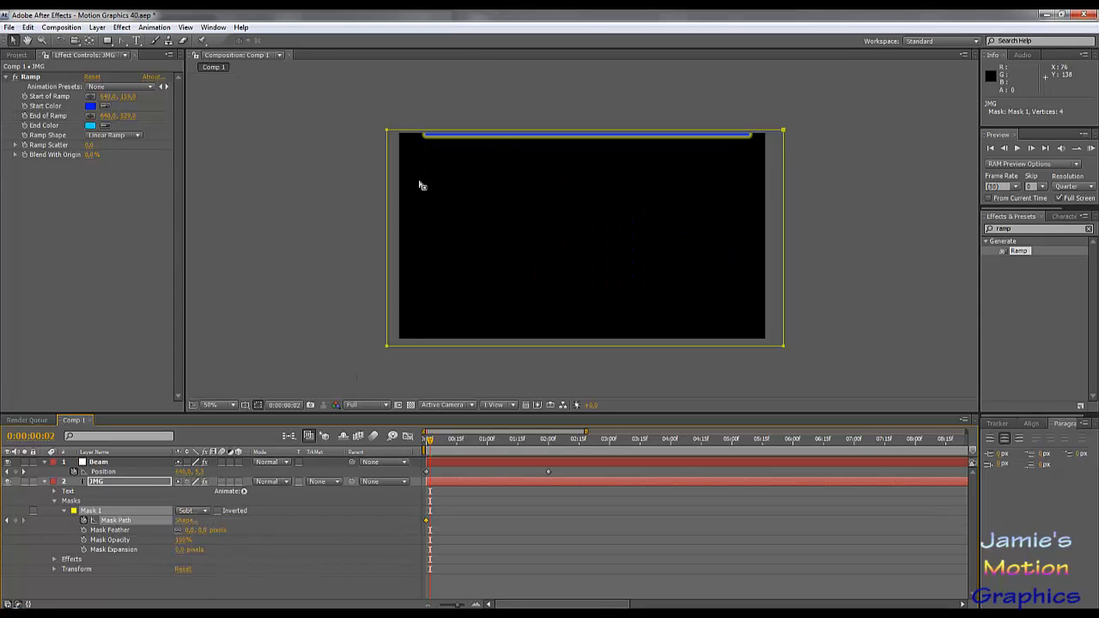
# - At 0:00:02:00, lower the mask's top edge to its bottom edge just below the frame to reveal all the letters
pyautogui.click(548, 440)
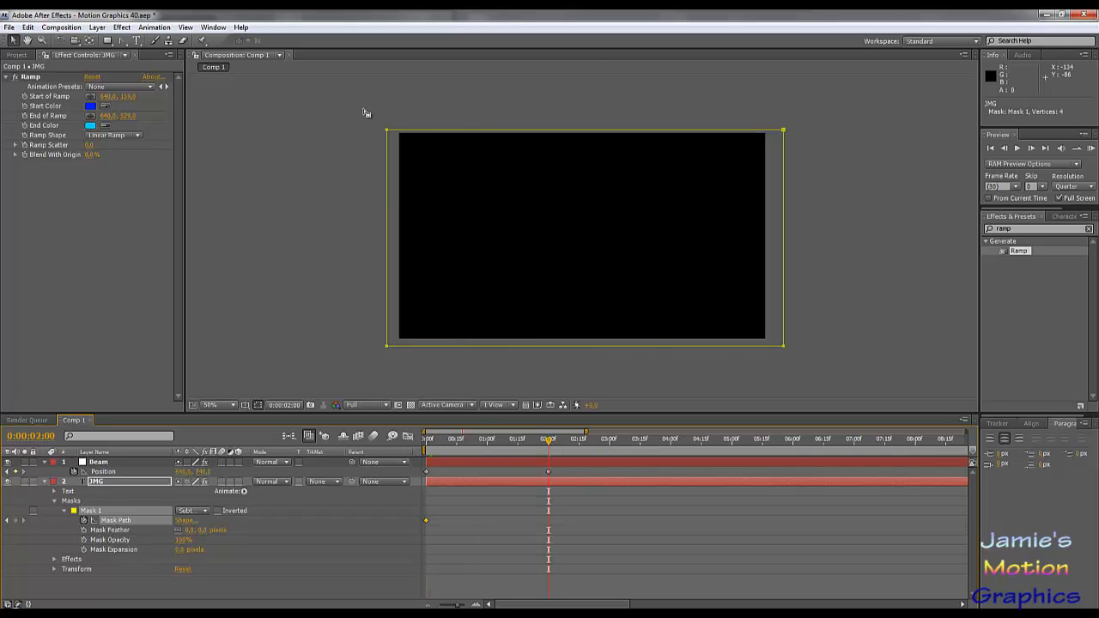
pyautogui.moveTo(366, 113); pyautogui.dragTo(788, 179)
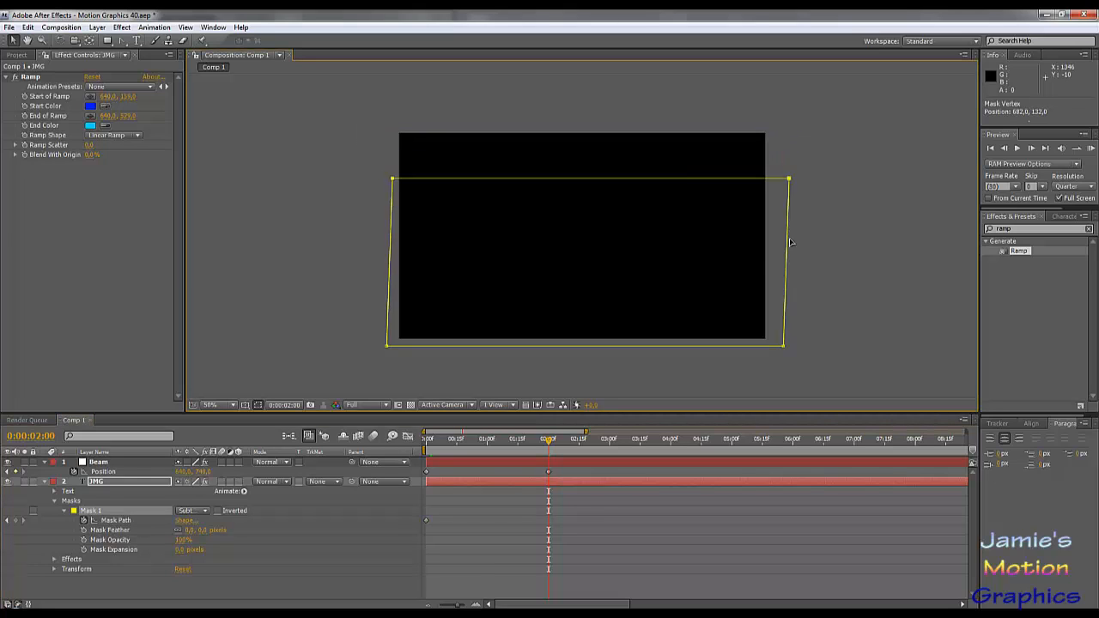
pyautogui.moveTo(791, 242); pyautogui.dragTo(789, 345)
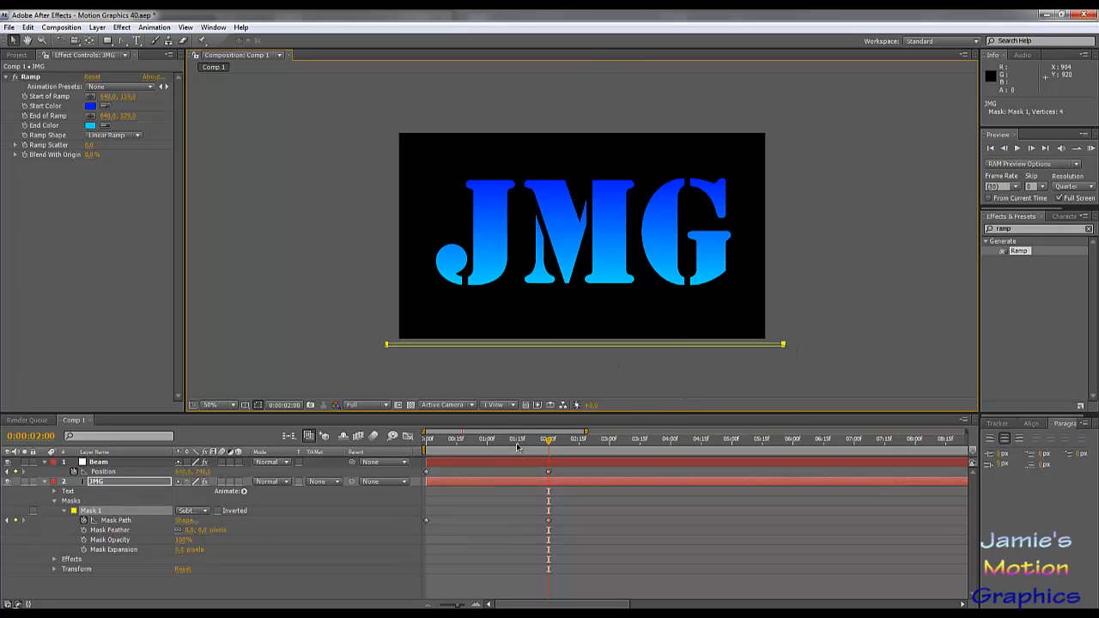
# - At 0:00:00:02, shift the mask's top edge to line up with the middle of the beam
pyautogui.moveTo(518, 445); pyautogui.dragTo(431, 442)
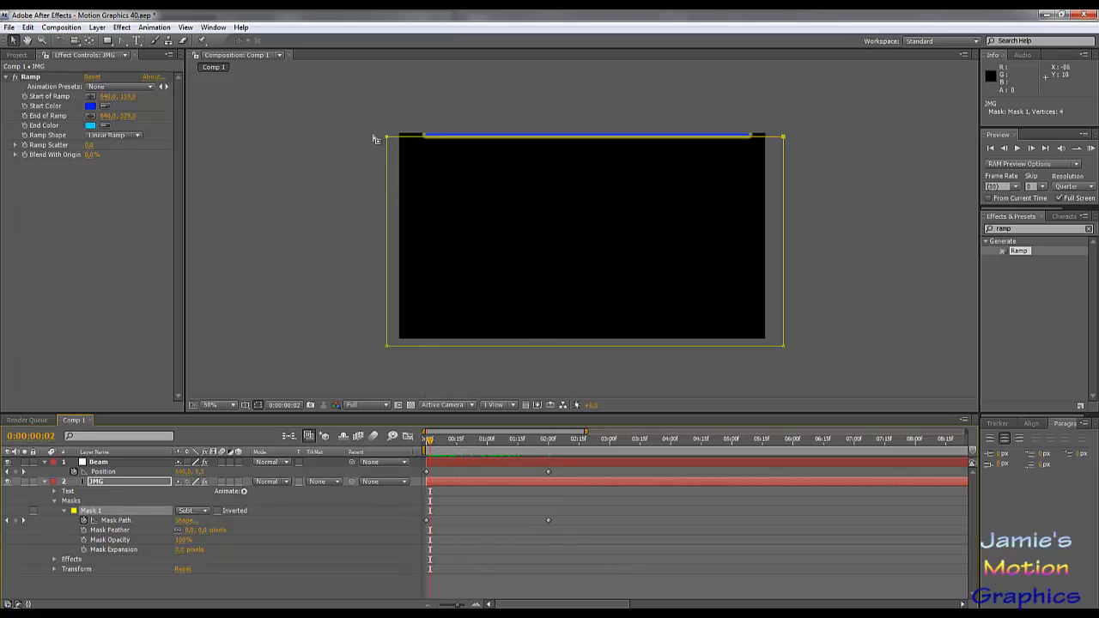
pyautogui.moveTo(373, 133); pyautogui.dragTo(808, 153)
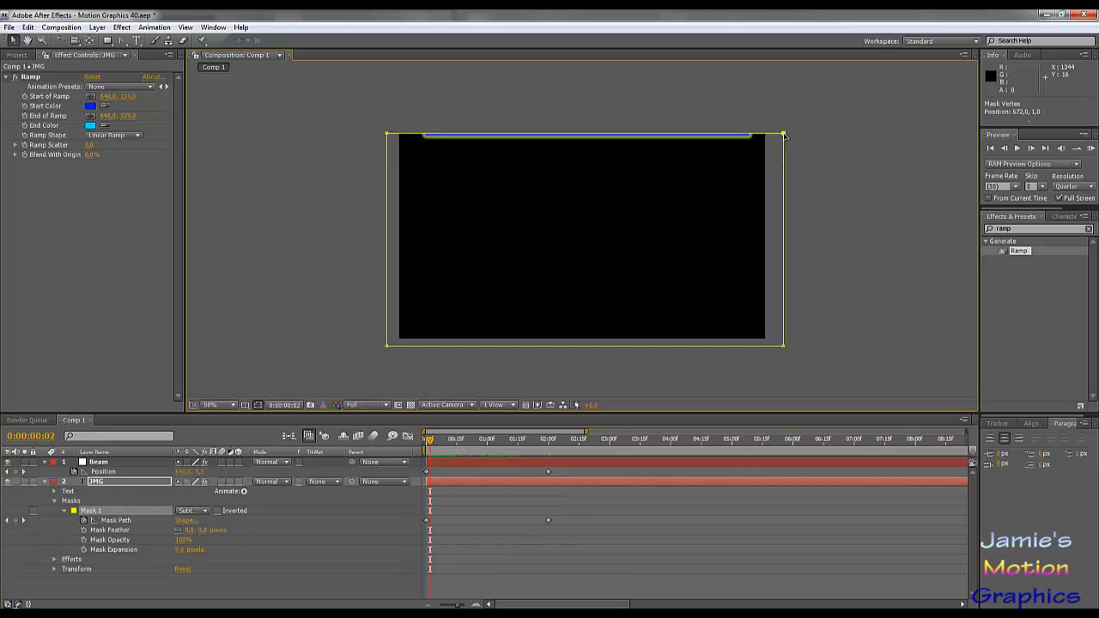
pyautogui.press('Down')
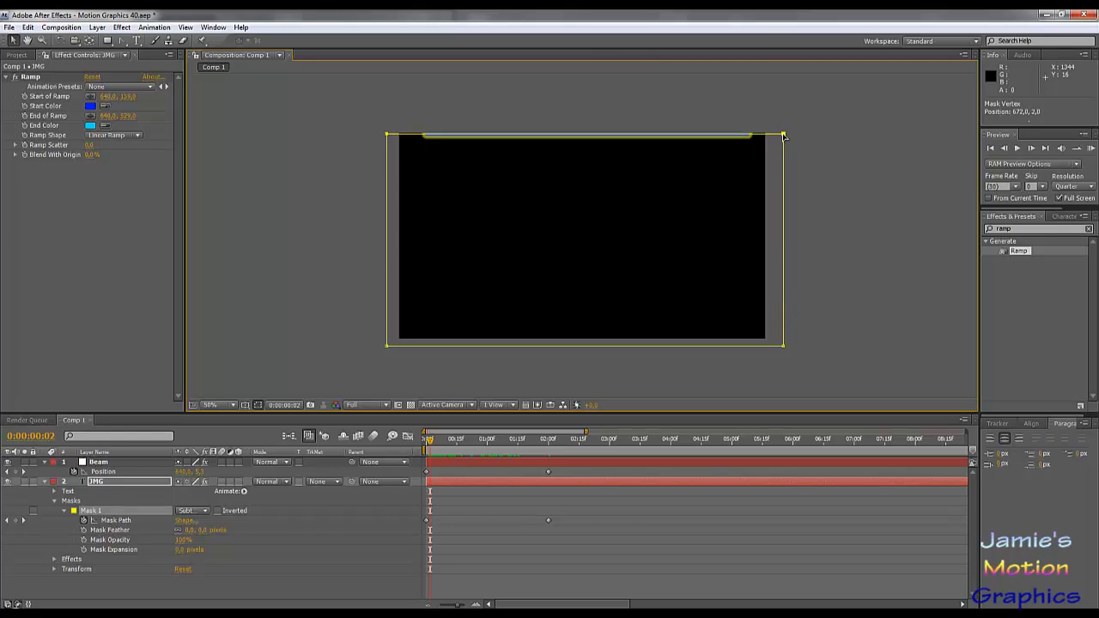
pyautogui.press('Down')
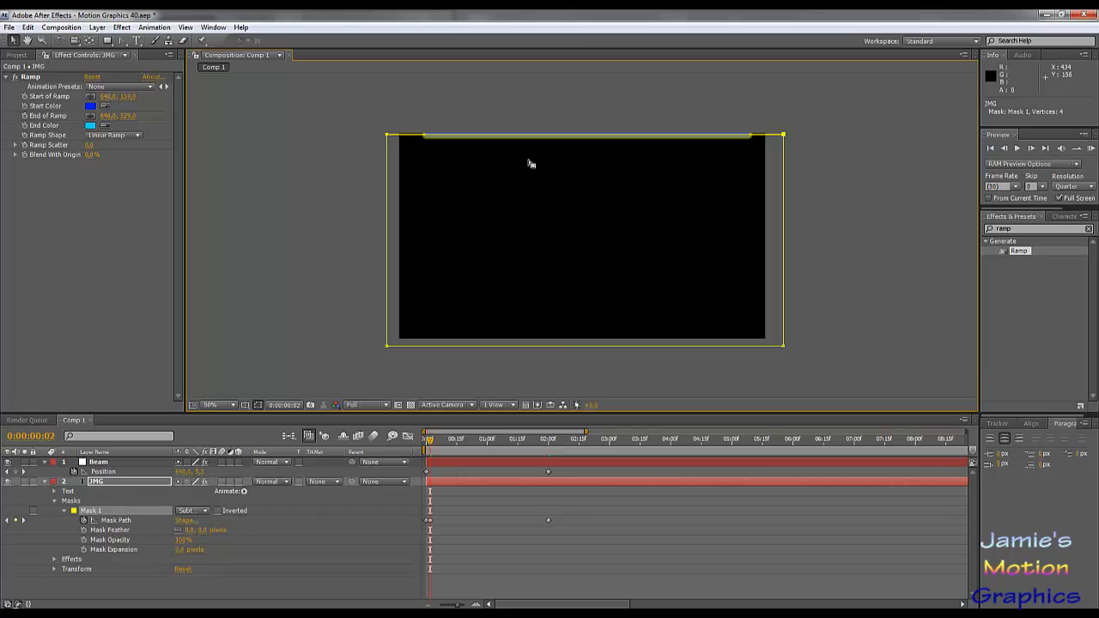
# - Inspect the alignment of the mask's top edge with the middle of the beam at 0:00:00:02
pyautogui.scroll(2, 531, 163)
pyautogui.moveTo(520, 126); pyautogui.dragTo(542, 280)
pyautogui.moveTo(541, 127); pyautogui.dragTo(557, 272)
pyautogui.moveTo(550, 146); pyautogui.dragTo(554, 267)
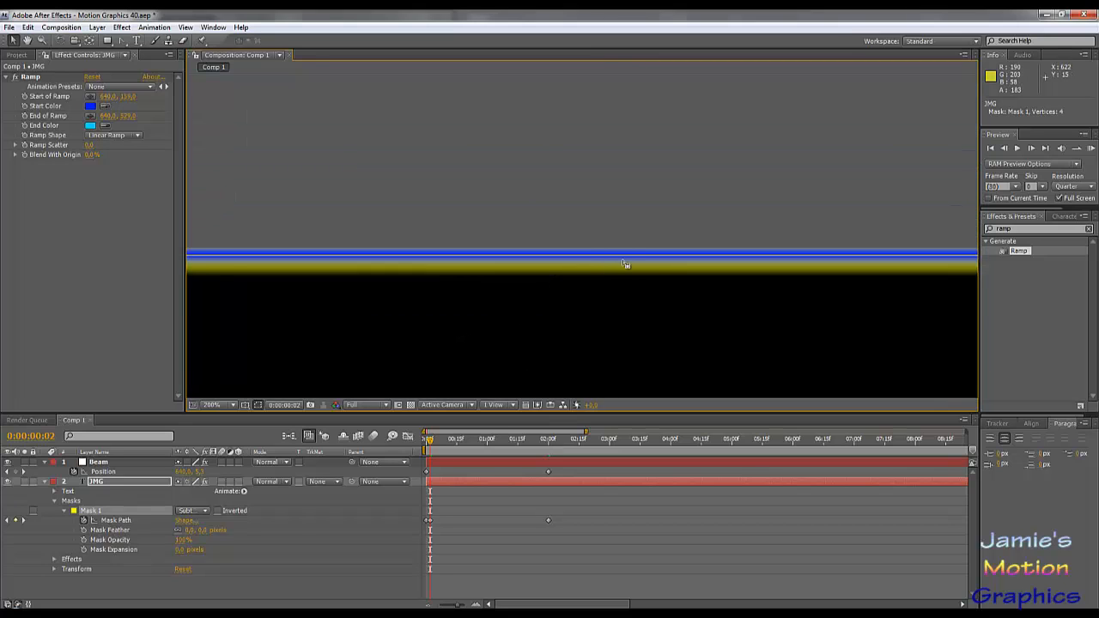
pyautogui.scroll(2, 618, 262)
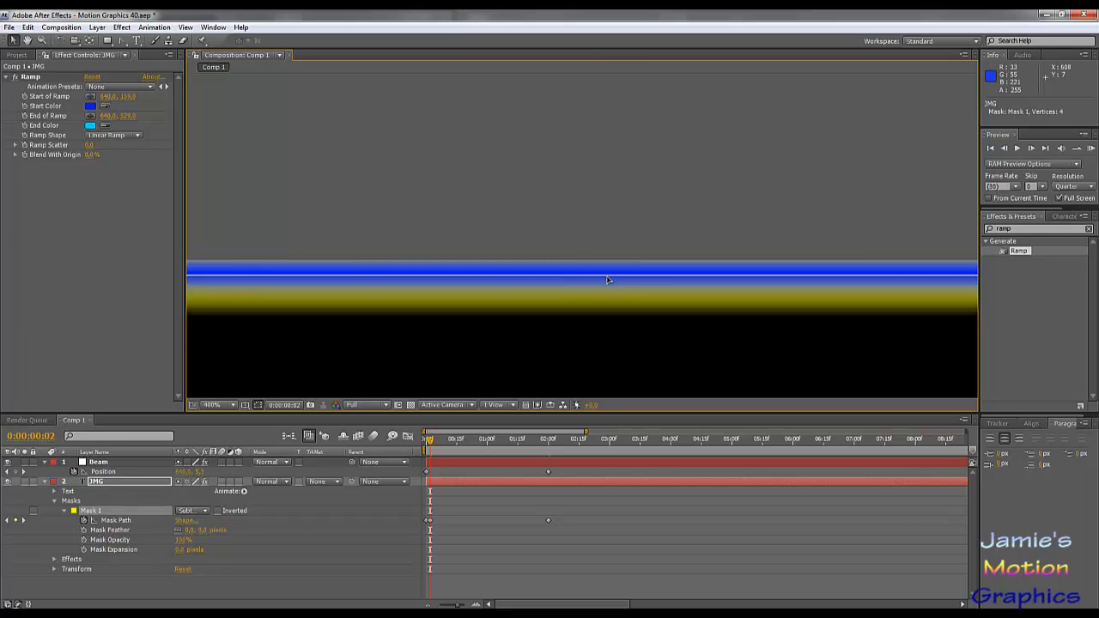
pyautogui.scroll(-6, 608, 280)
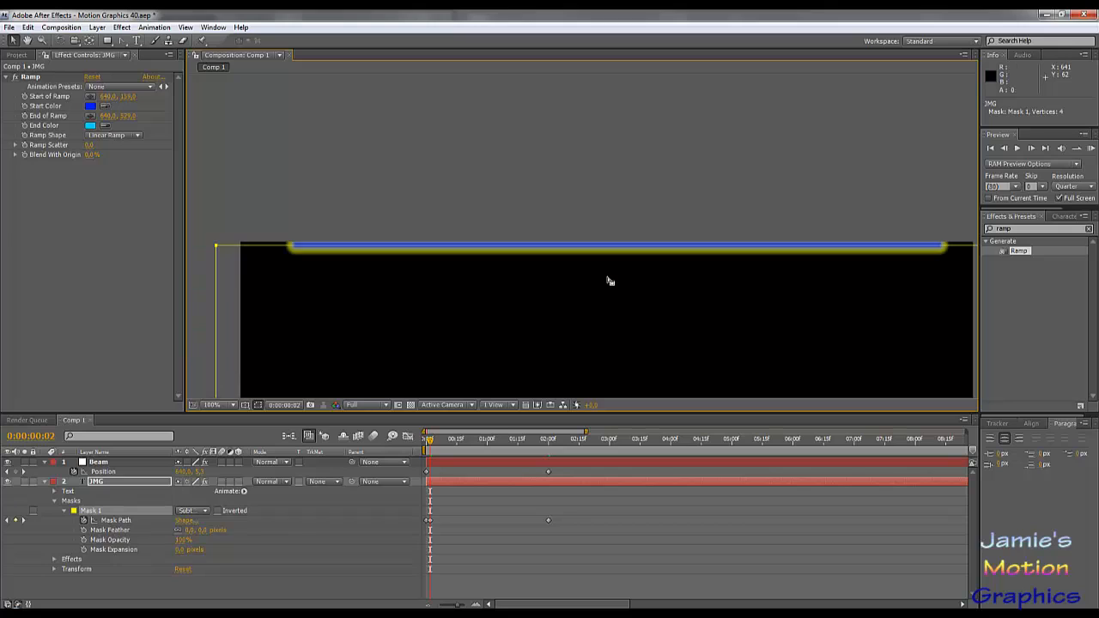
pyautogui.scroll(2, 609, 281)
pyautogui.scroll(-3, 609, 281)
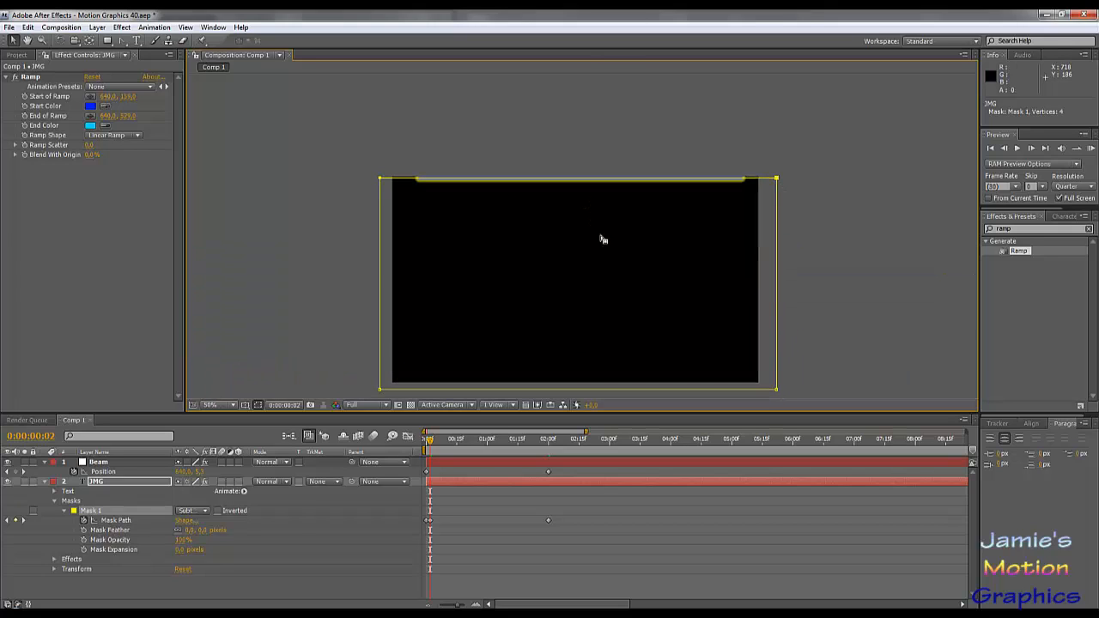
pyautogui.scroll(2, 534, 201)
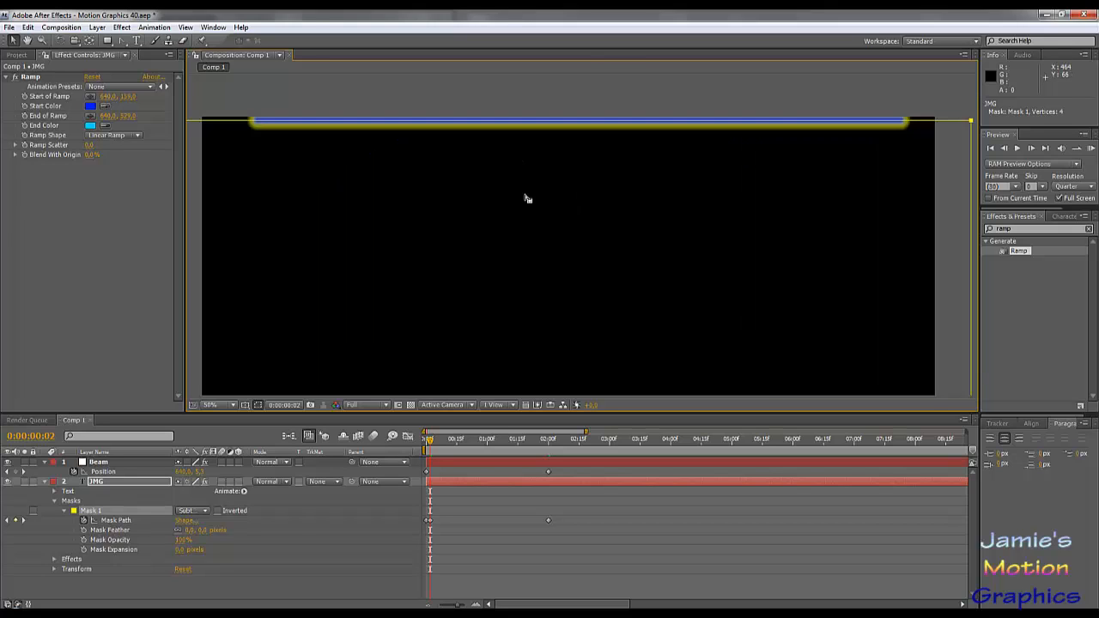
pyautogui.scroll(-2, 655, 148)
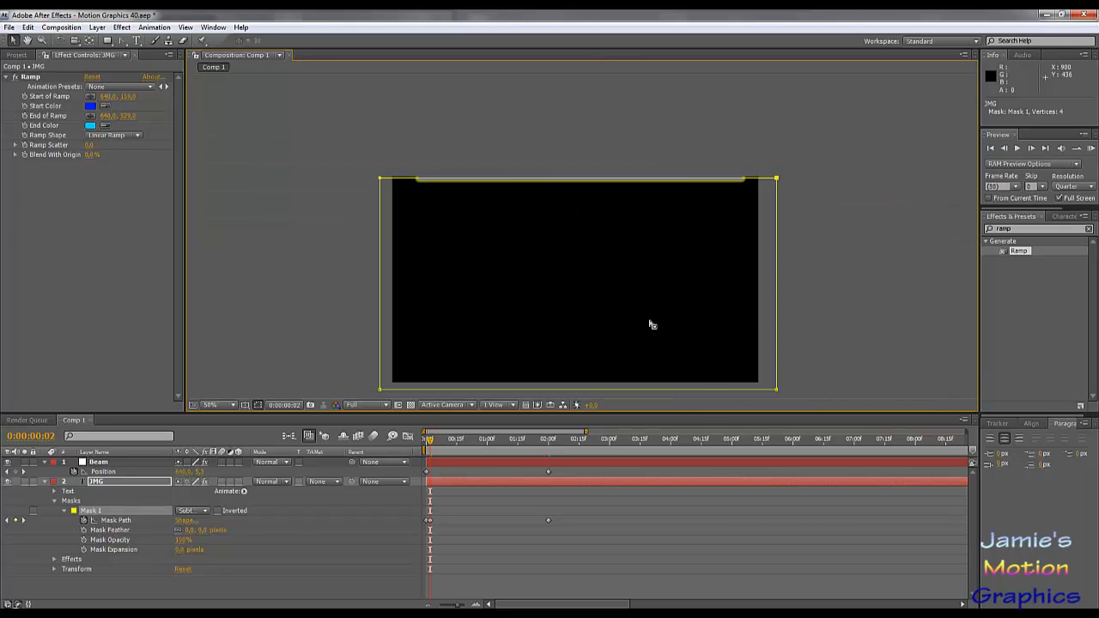
# - Preview the beam sweep and letter reveal from time 0 to 0:00:01:22
pyautogui.moveTo(533, 444); pyautogui.dragTo(418, 427)
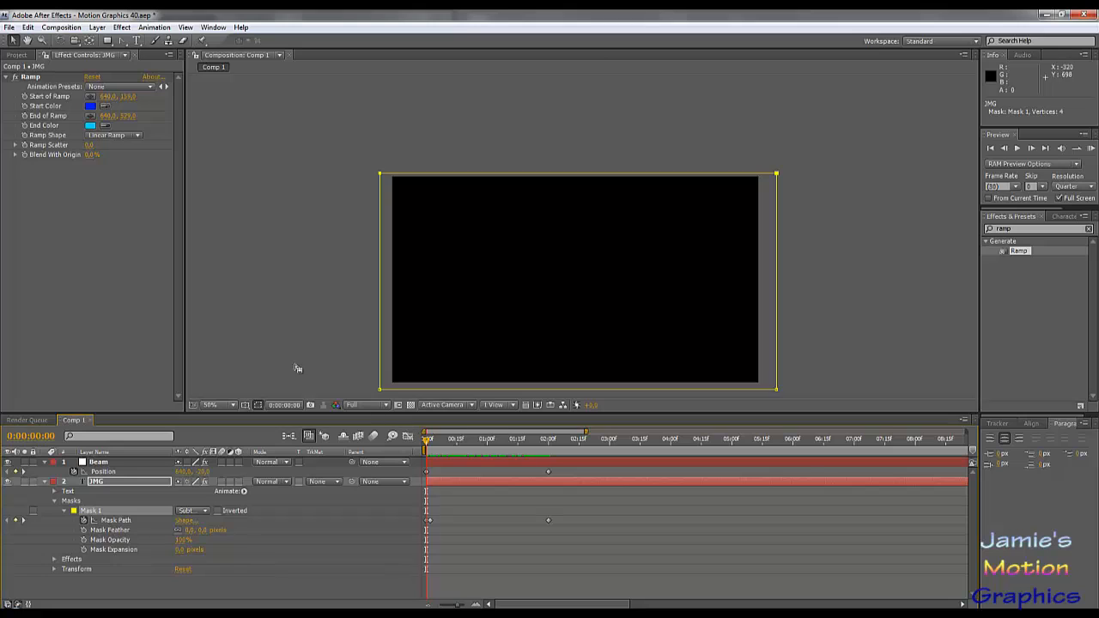
pyautogui.click(445, 387)
pyautogui.click(342, 375)
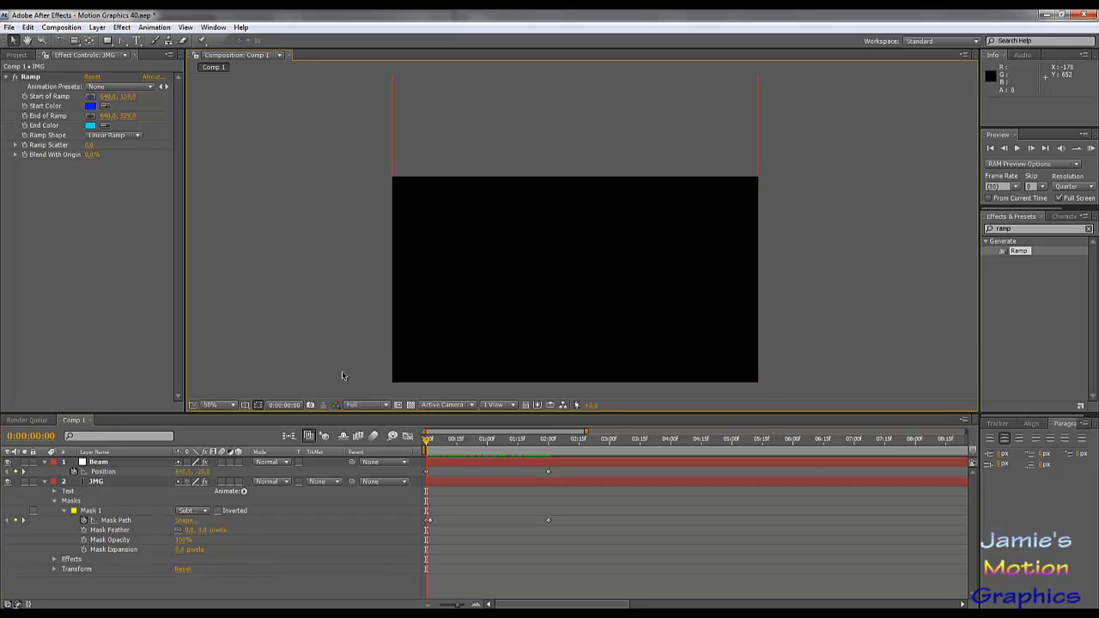
pyautogui.moveTo(426, 436); pyautogui.dragTo(534, 450)
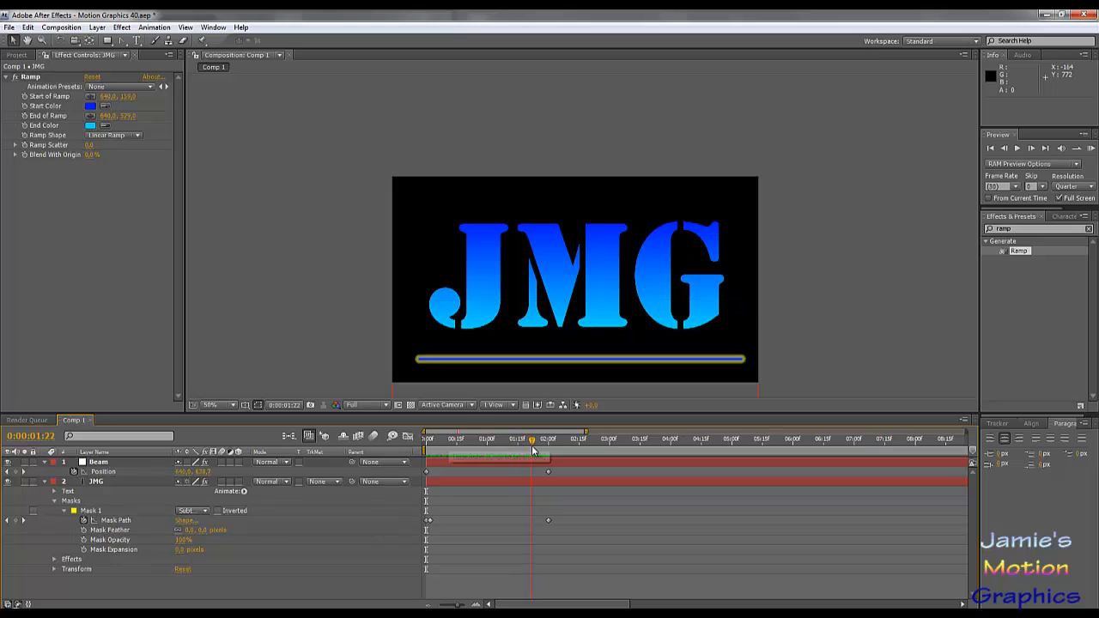
pyautogui.click(343, 365)
pyautogui.scroll(1, 567, 326)
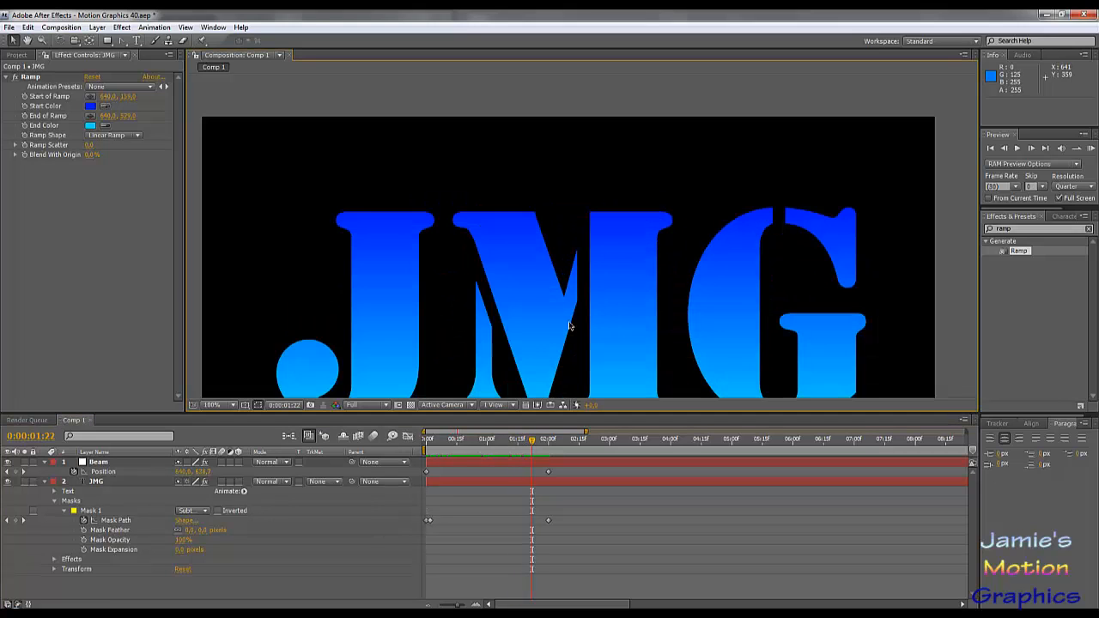
pyautogui.scroll(-1, 569, 326)
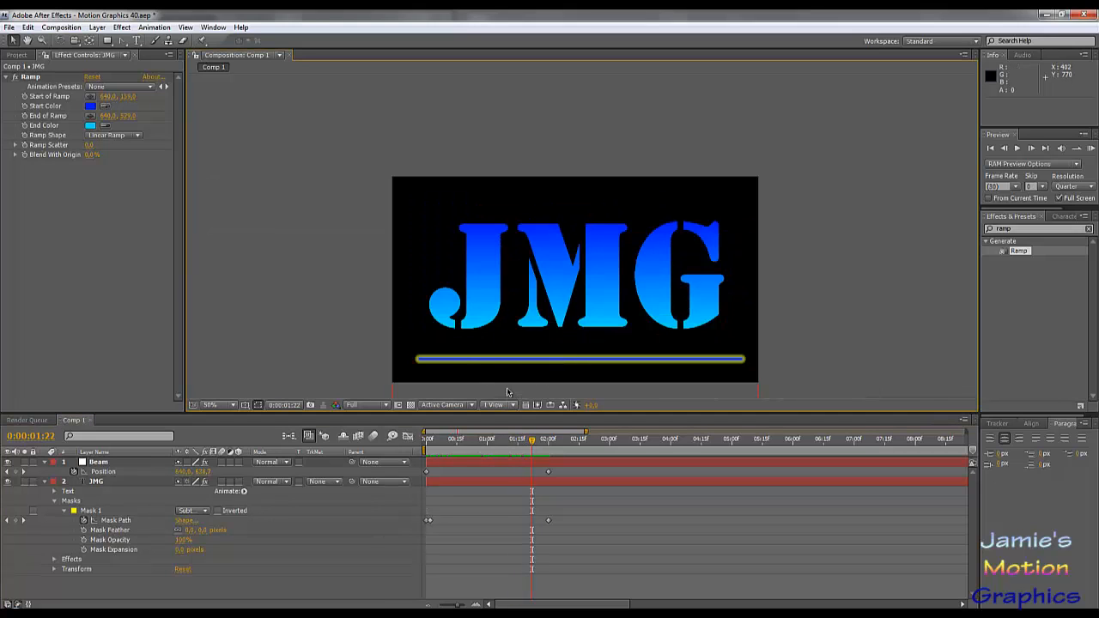
# - Change the Beam effect's Outside Color to the muted light blue 4FA4BD
pyautogui.click(99, 463)
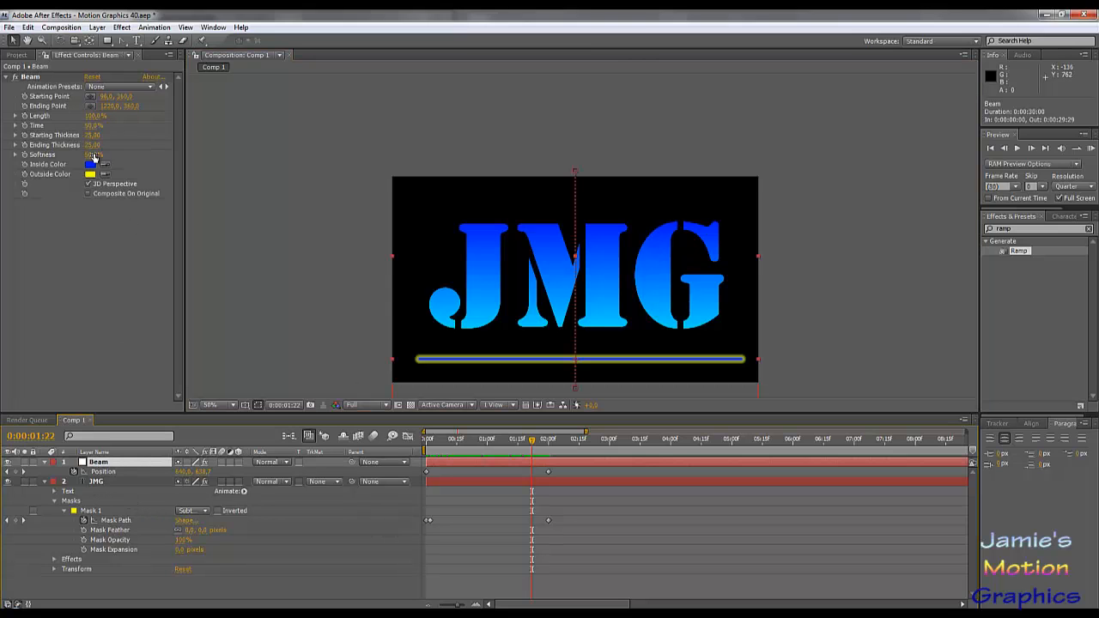
pyautogui.click(89, 173)
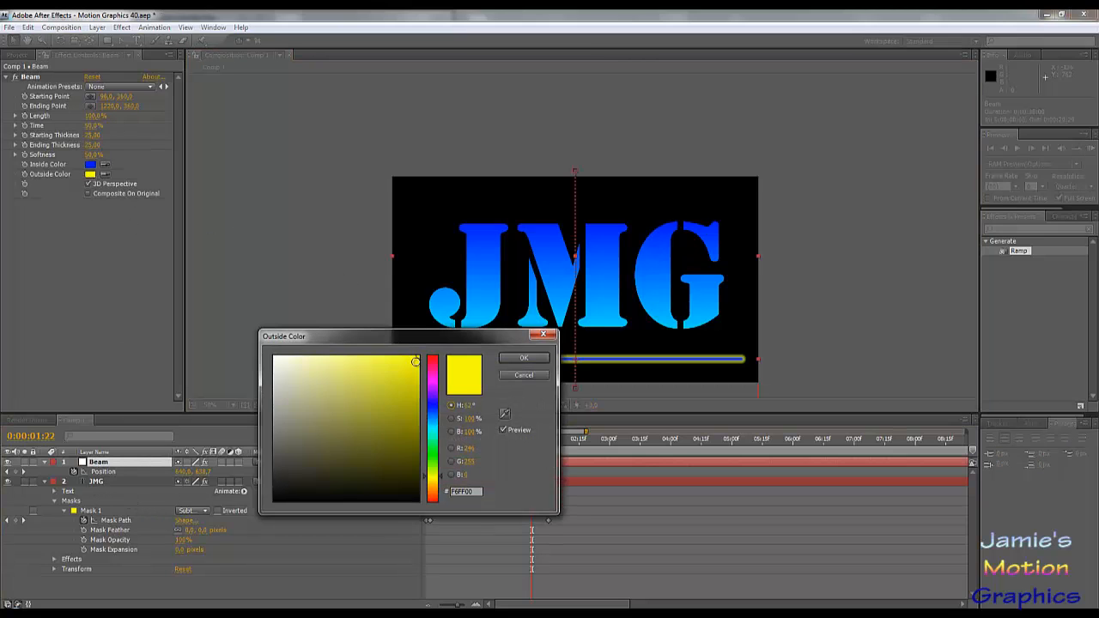
pyautogui.click(433, 422)
pyautogui.moveTo(407, 373)
pyautogui.mouseDown()
pyautogui.moveTo(422, 342)
pyautogui.moveTo(364, 357)
pyautogui.moveTo(372, 349)
pyautogui.moveTo(378, 389)
pyautogui.moveTo(337, 342)
pyautogui.moveTo(257, 348)
pyautogui.moveTo(99, 319)
pyautogui.moveTo(308, 362)
pyautogui.moveTo(327, 382)
pyautogui.moveTo(345, 341)
pyautogui.moveTo(376, 347)
pyautogui.moveTo(166, 300)
pyautogui.mouseUp()
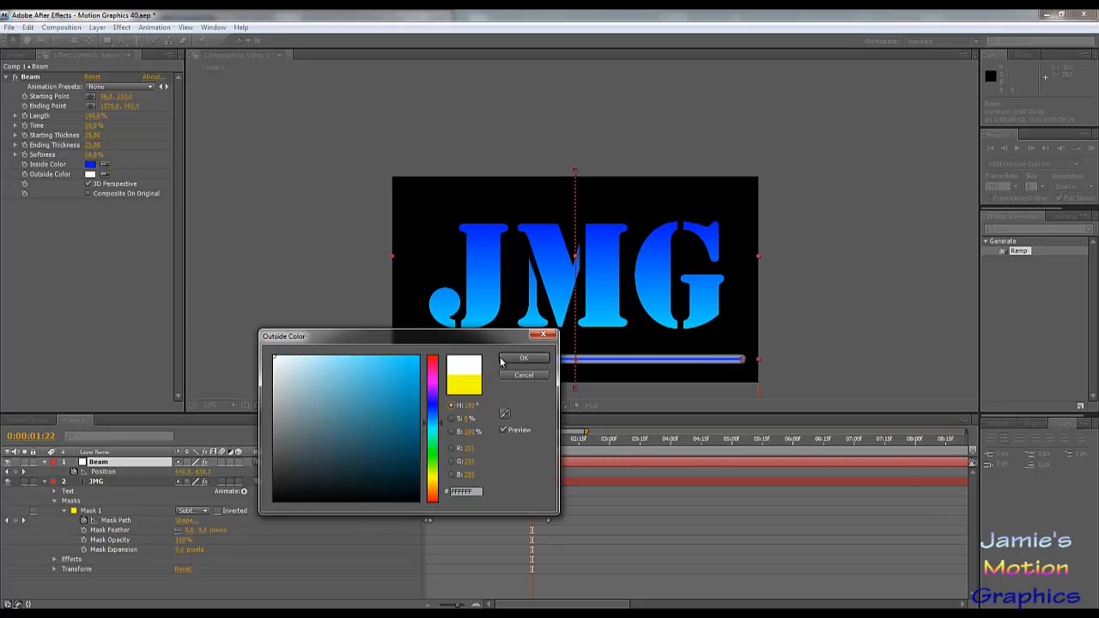
pyautogui.moveTo(348, 399)
pyautogui.mouseDown()
pyautogui.moveTo(323, 401)
pyautogui.moveTo(357, 393)
pyautogui.mouseUp()
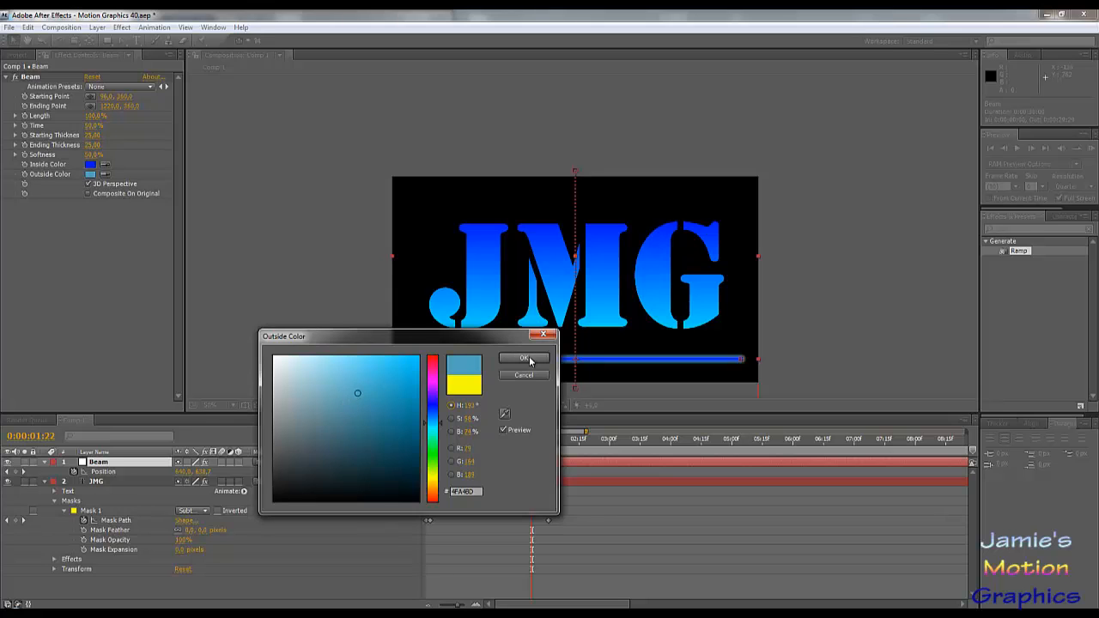
pyautogui.click(530, 362)
# - Review the recoloured beam's sweep up to 0:00:02:10 and return to time 0
pyautogui.moveTo(530, 439); pyautogui.dragTo(571, 447)
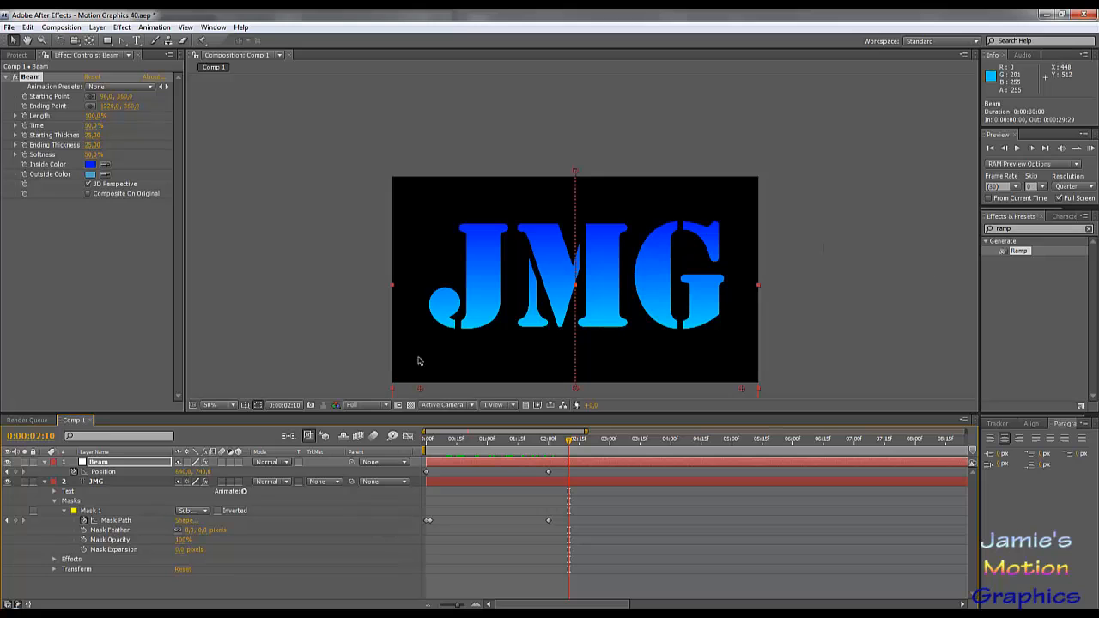
pyautogui.moveTo(507, 443); pyautogui.dragTo(380, 466)
pyautogui.press('Home')
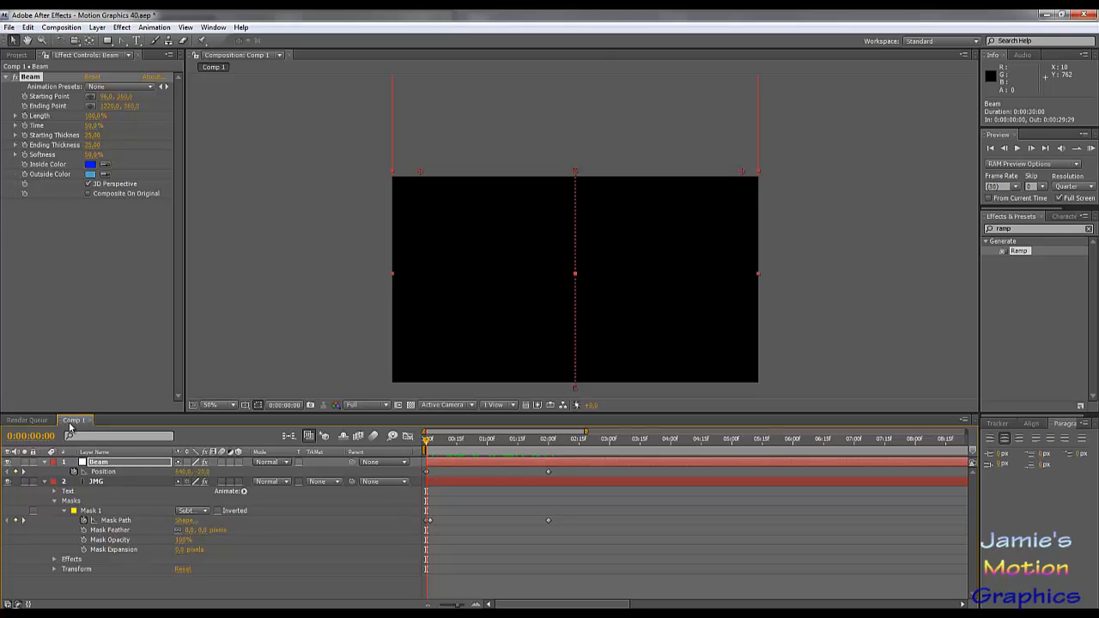
# - Duplicate Comp 1 in the project to keep a second copy of the composition
pyautogui.click(19, 55)
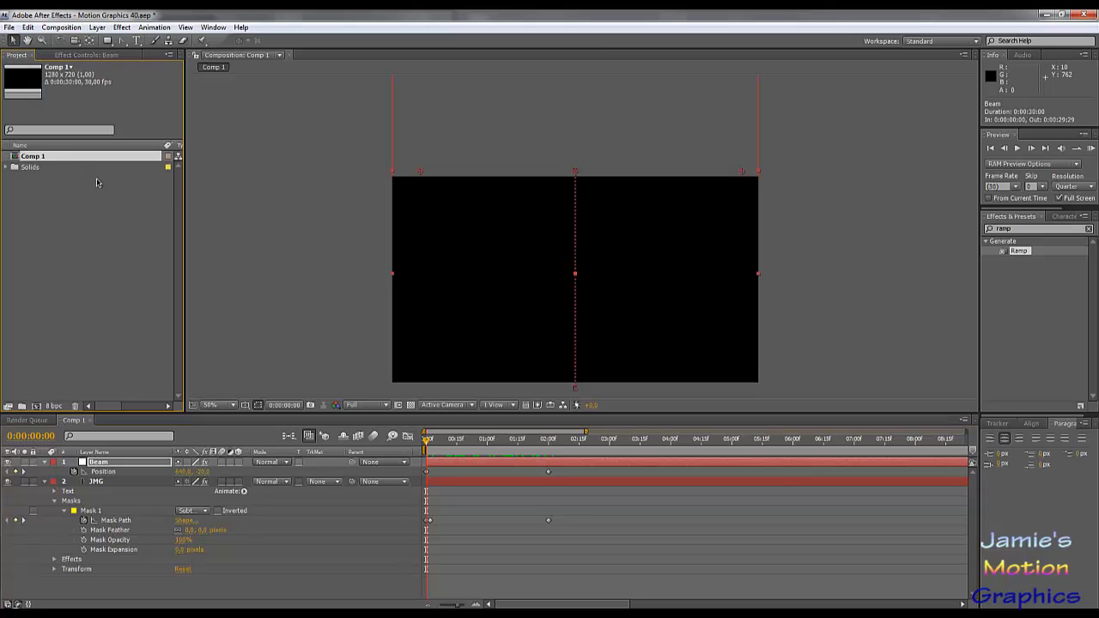
pyautogui.rightClick(53, 157)
pyautogui.click(38, 157)
pyautogui.hotkey('ctrl', 'd')
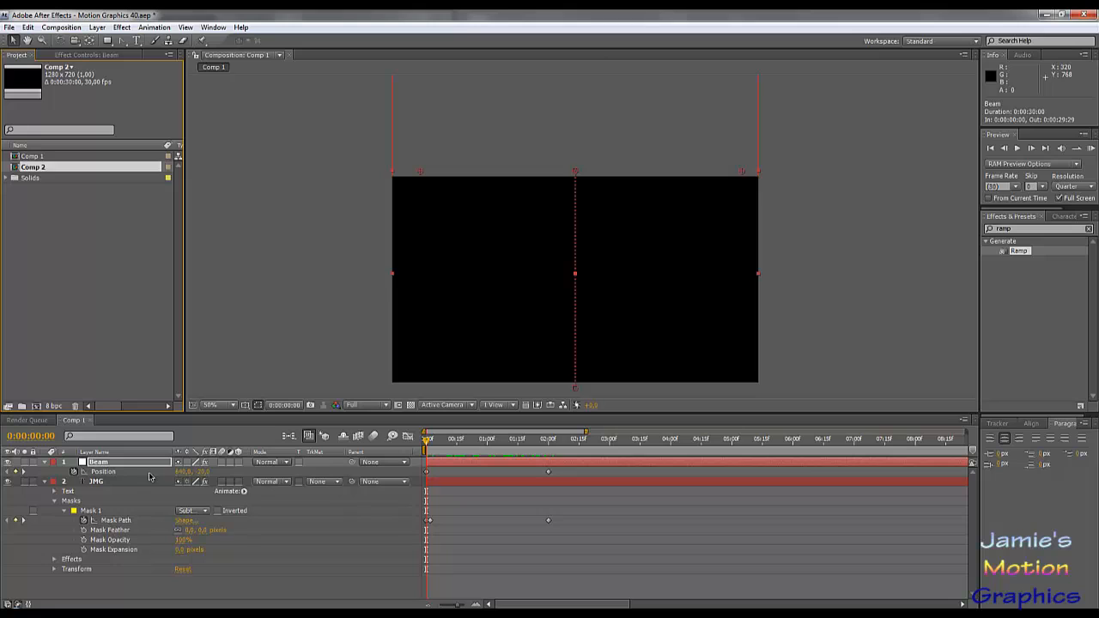
# - In Comp 1, reset the Beam layer's Position and delete Mask 1 from the JMG layer
pyautogui.rightClick(109, 473)
pyautogui.click(150, 553)
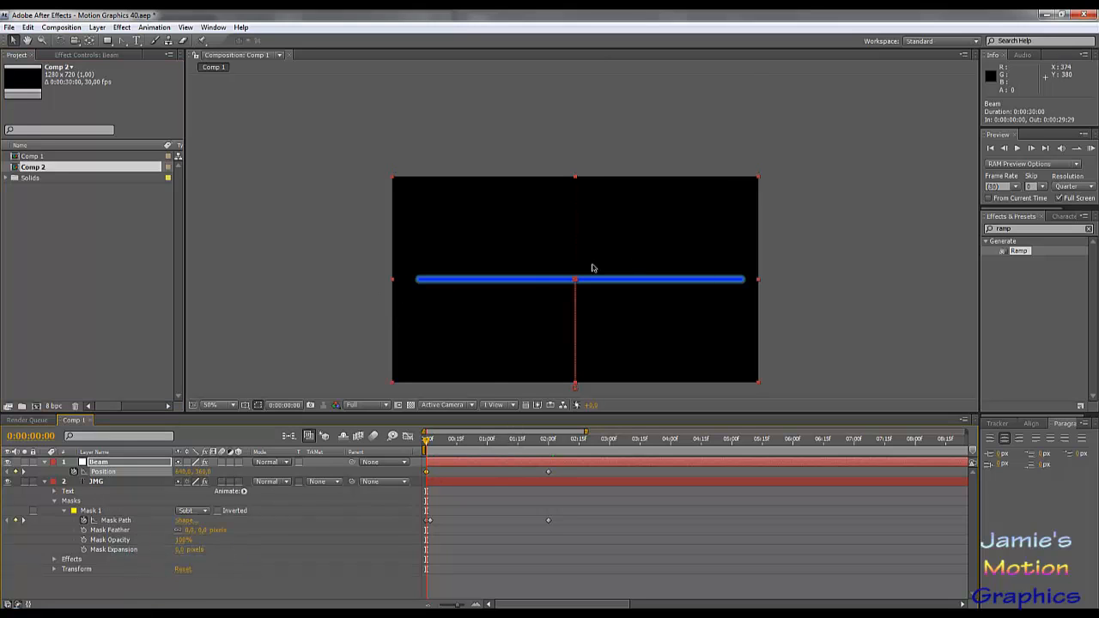
pyautogui.click(89, 512)
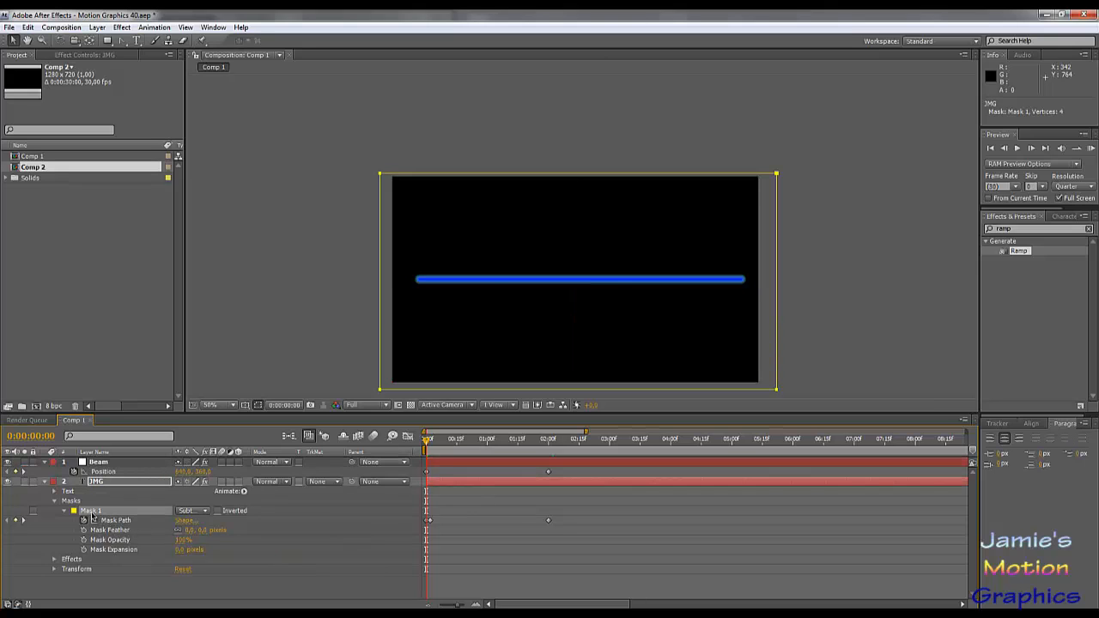
pyautogui.press('Delete')
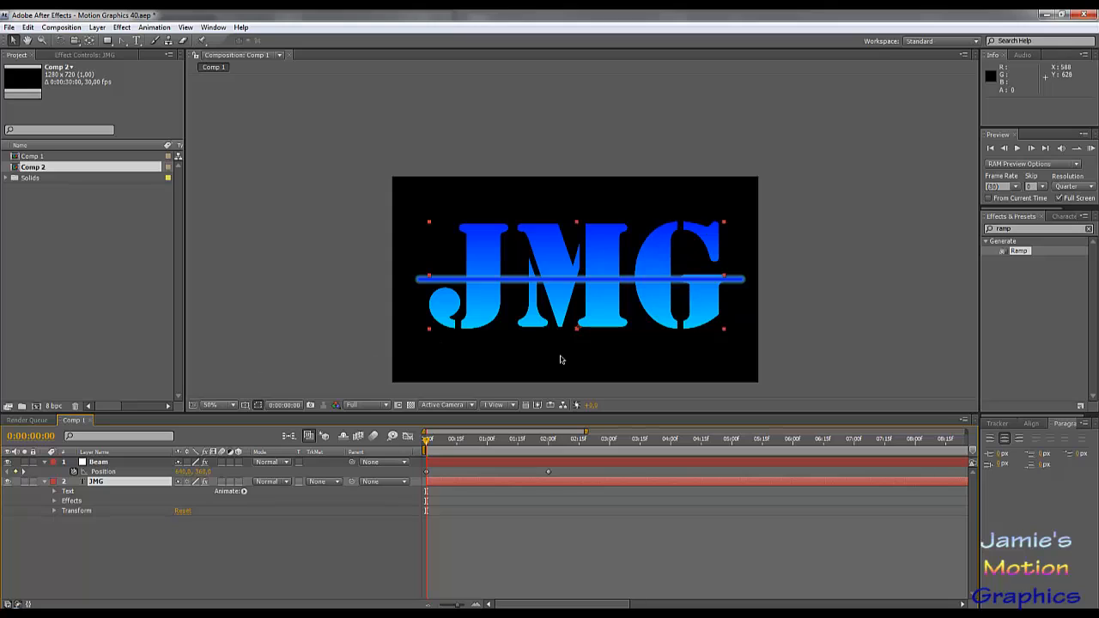
# - Remove all Position keyframes from the Beam layer
pyautogui.click(101, 462)
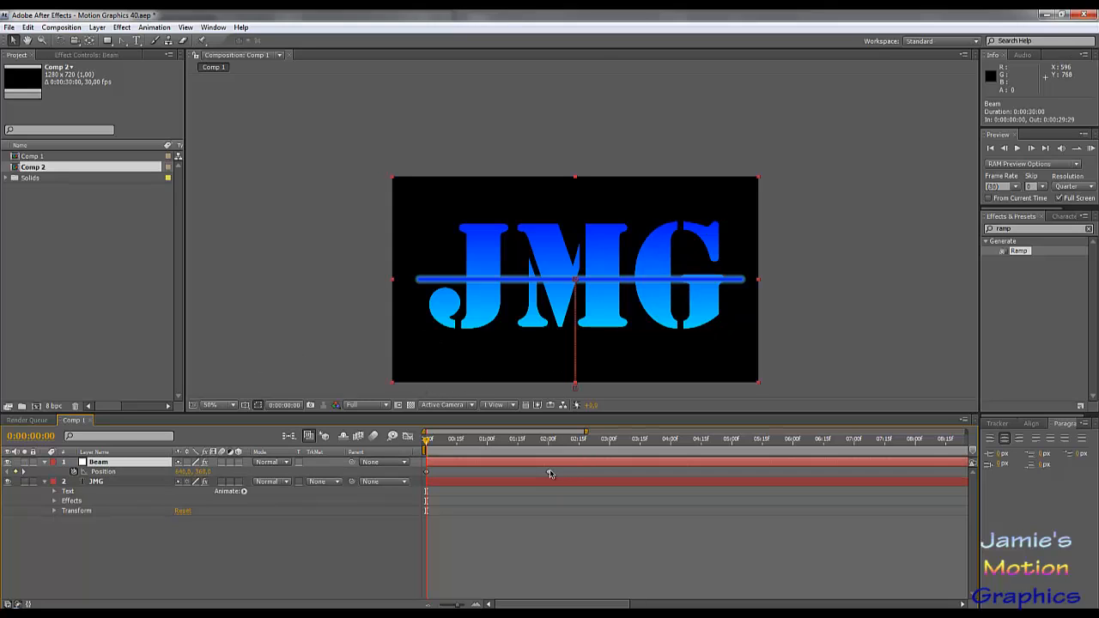
pyautogui.click(75, 472)
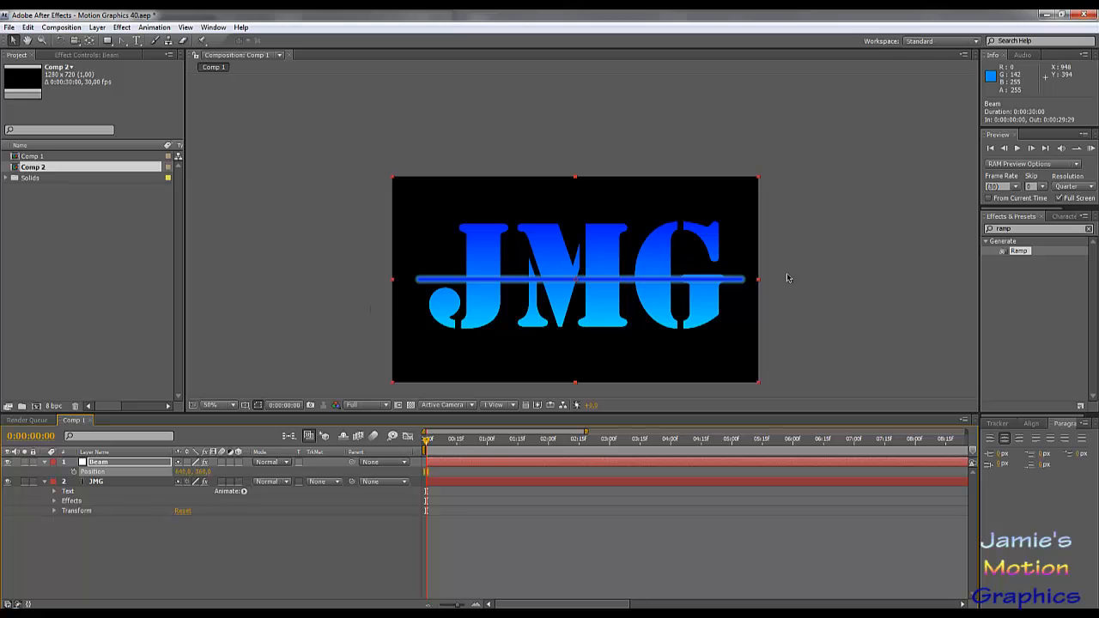
# - Shift the Beam layer's Anchor Point horizontally to the starting end of the beam
pyautogui.scroll(2, 607, 267)
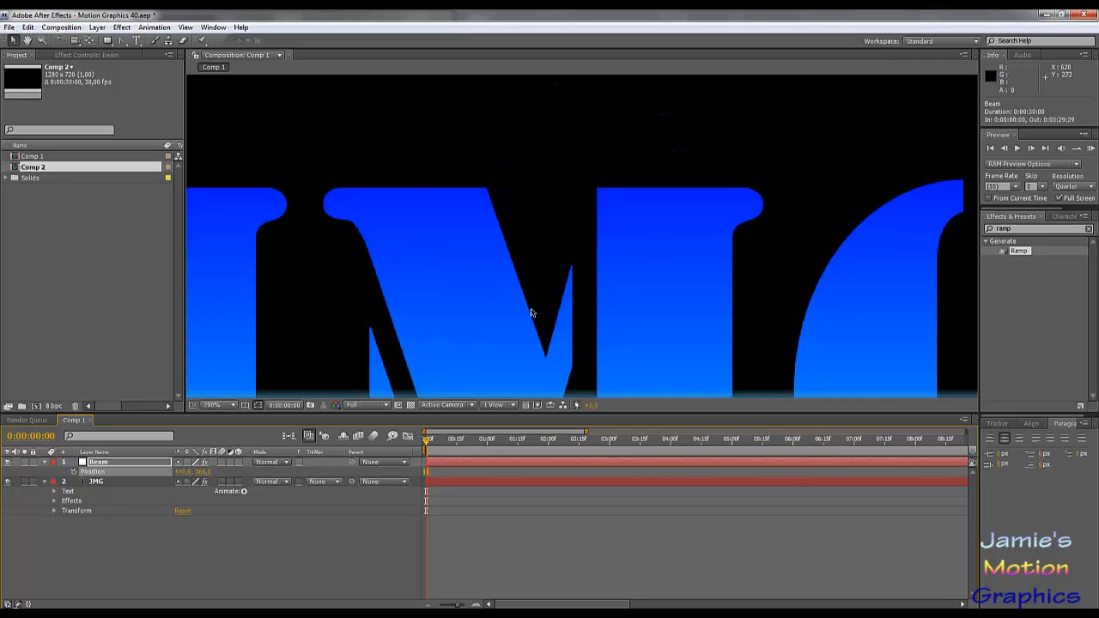
pyautogui.scroll(-1, 532, 313)
pyautogui.moveTo(533, 314); pyautogui.dragTo(648, 239)
pyautogui.press('a')
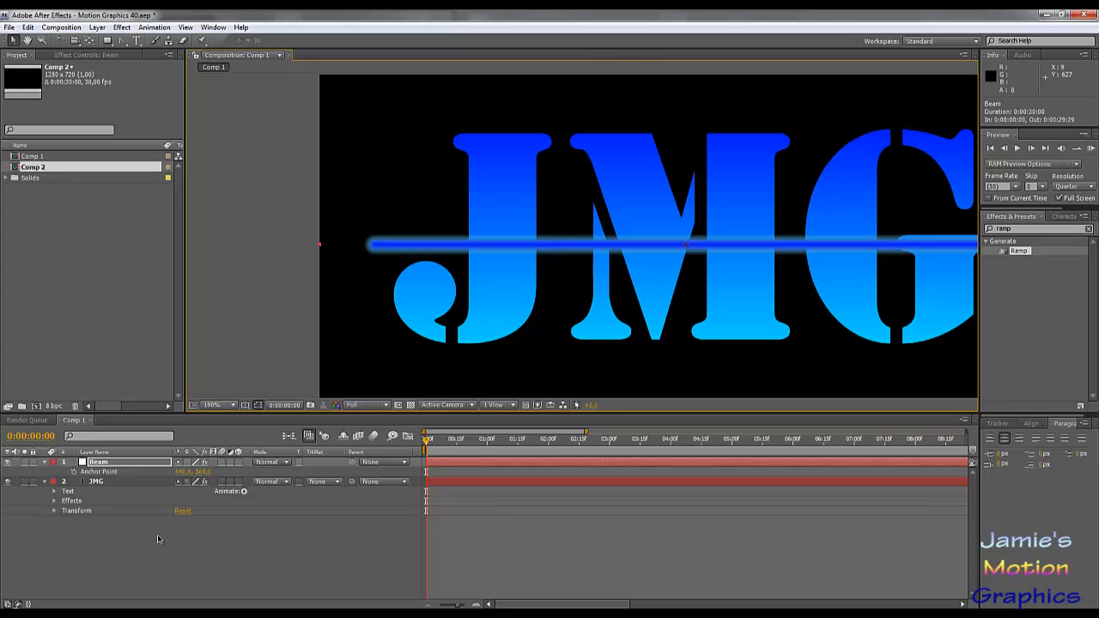
pyautogui.moveTo(179, 474); pyautogui.dragTo(56, 478)
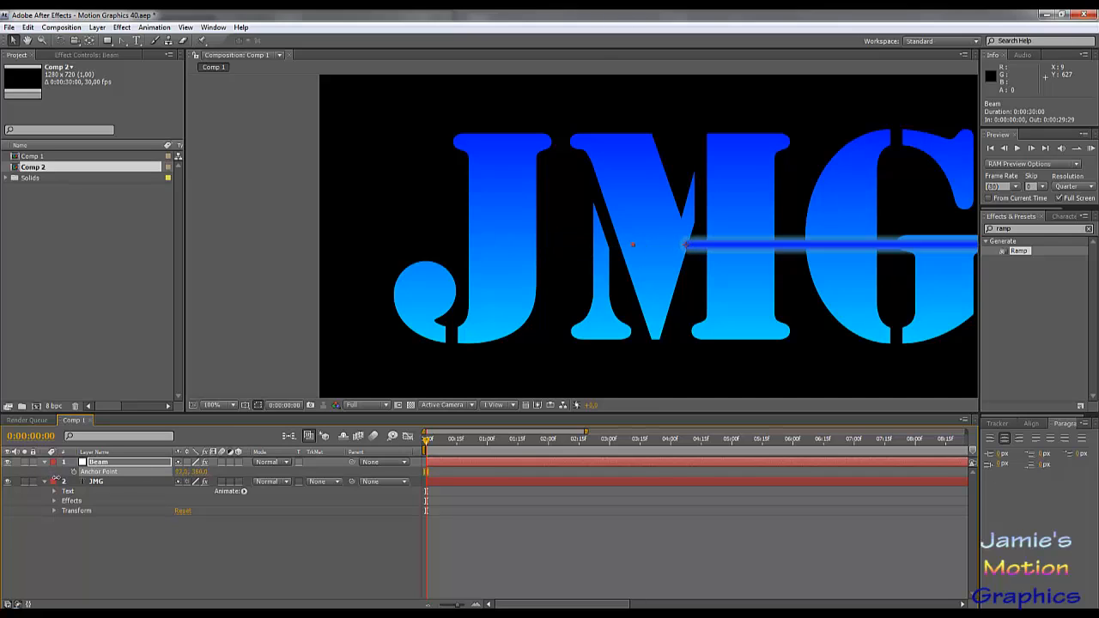
# - Set the Beam layer's Position to about 103, 360 so the beam spans the letters again
pyautogui.press('p')
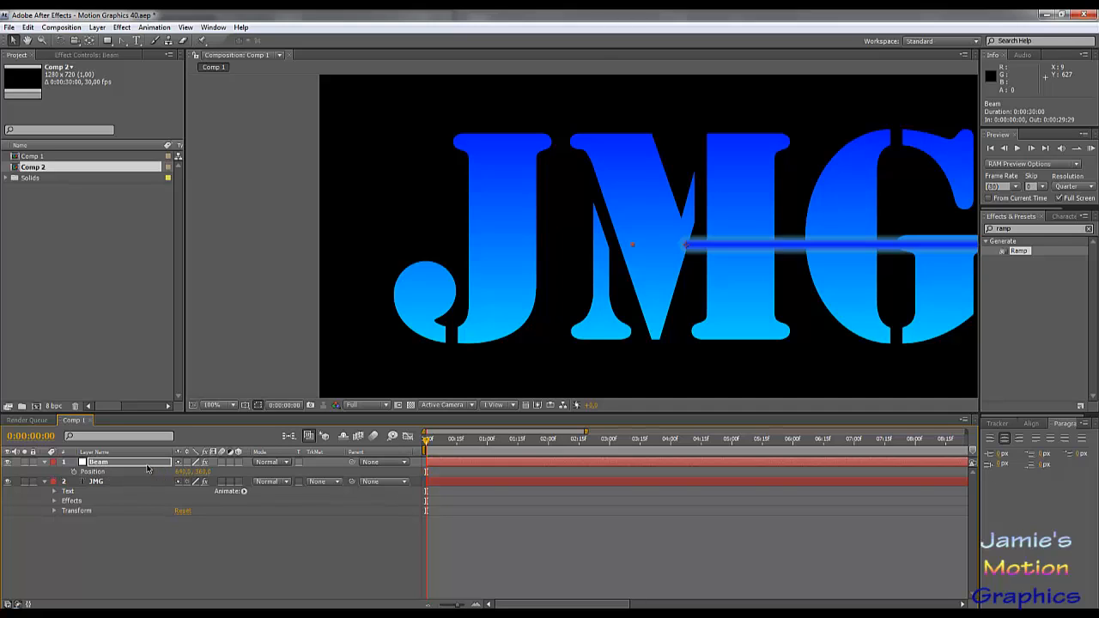
pyautogui.moveTo(183, 474); pyautogui.dragTo(4, 478)
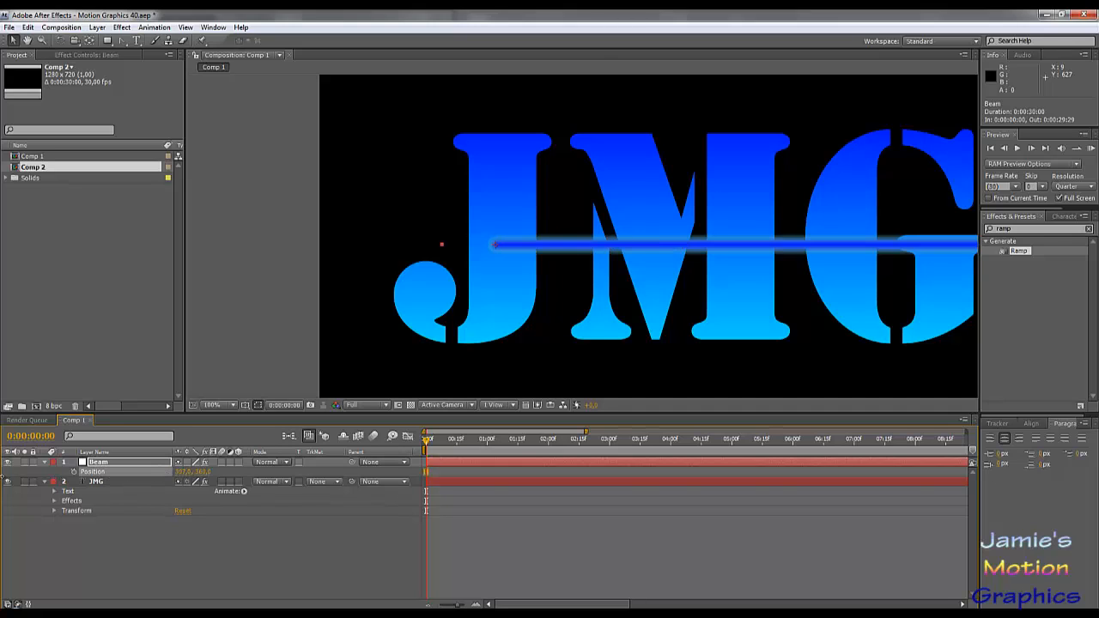
pyautogui.moveTo(182, 472); pyautogui.dragTo(73, 471)
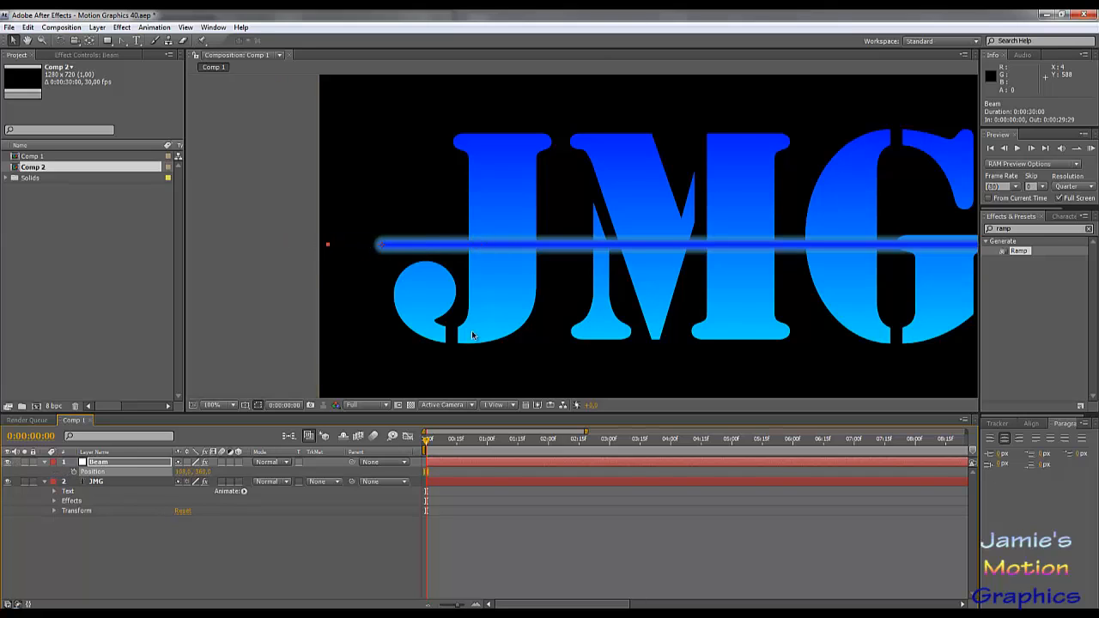
pyautogui.scroll(-2, 641, 315)
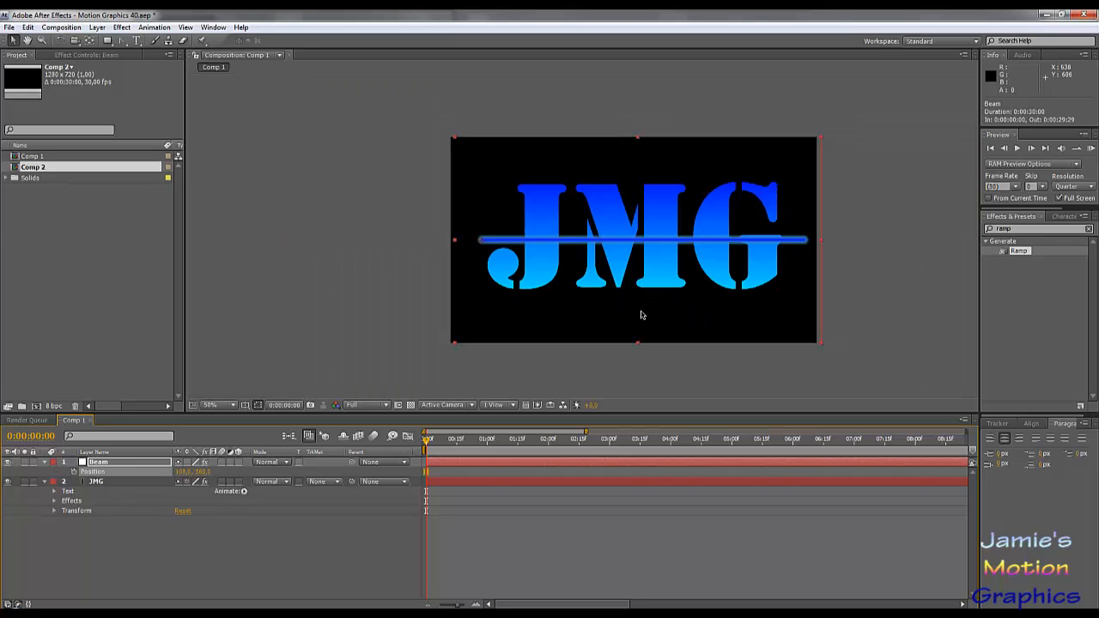
pyautogui.click(182, 472)
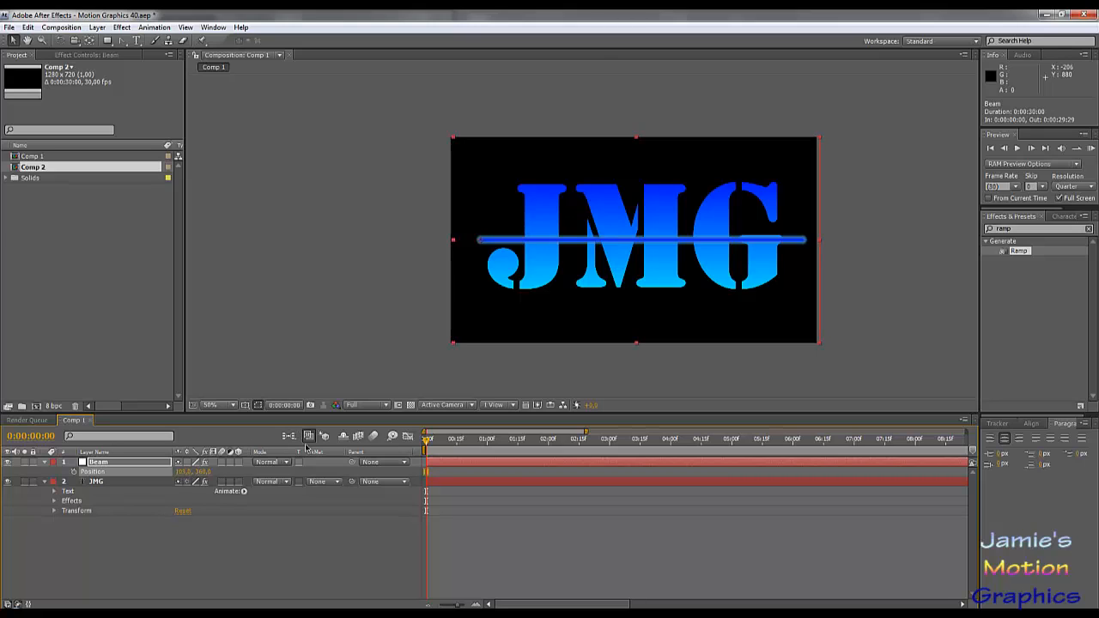
pyautogui.click(249, 538)
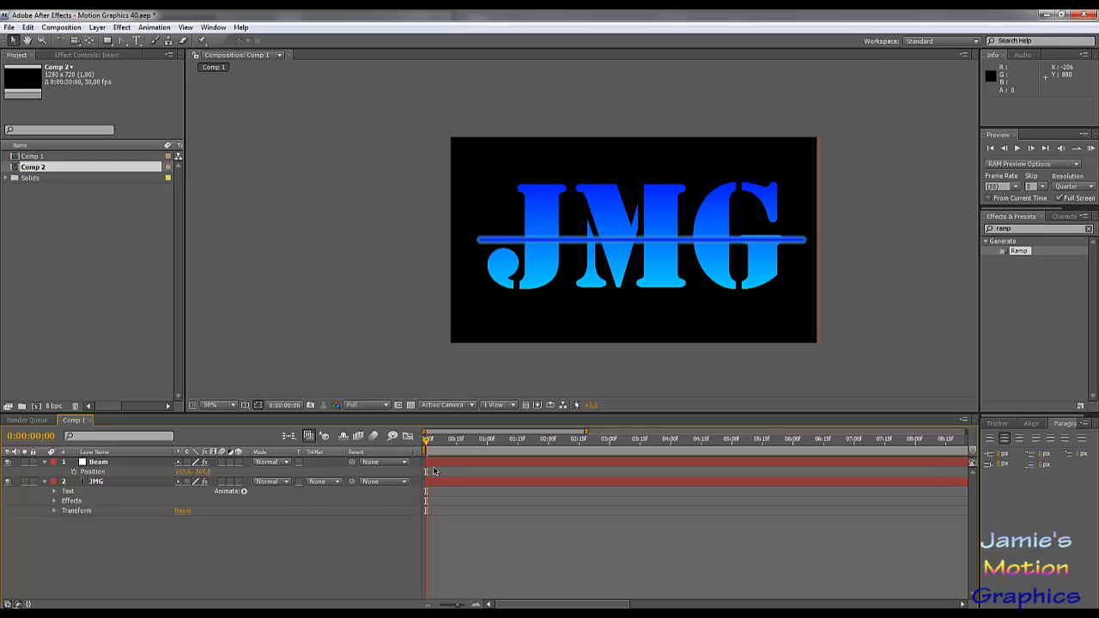
# - Set the Beam layer's Rotation to -90° so it points straight up beside the J
pyautogui.click(109, 464)
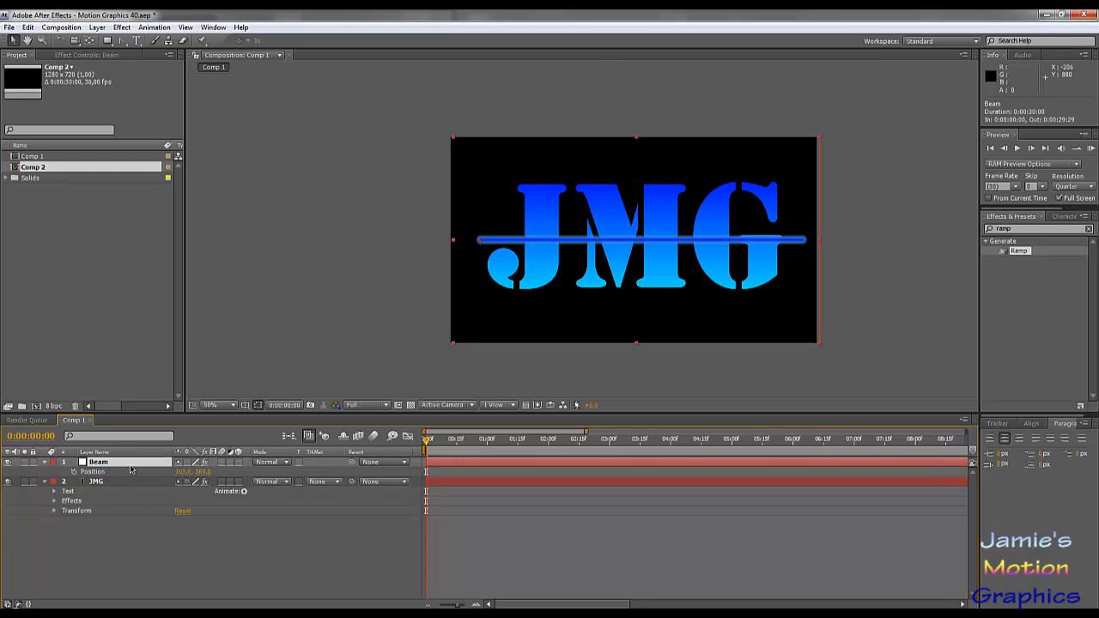
pyautogui.press('r')
pyautogui.moveTo(191, 473); pyautogui.dragTo(139, 472)
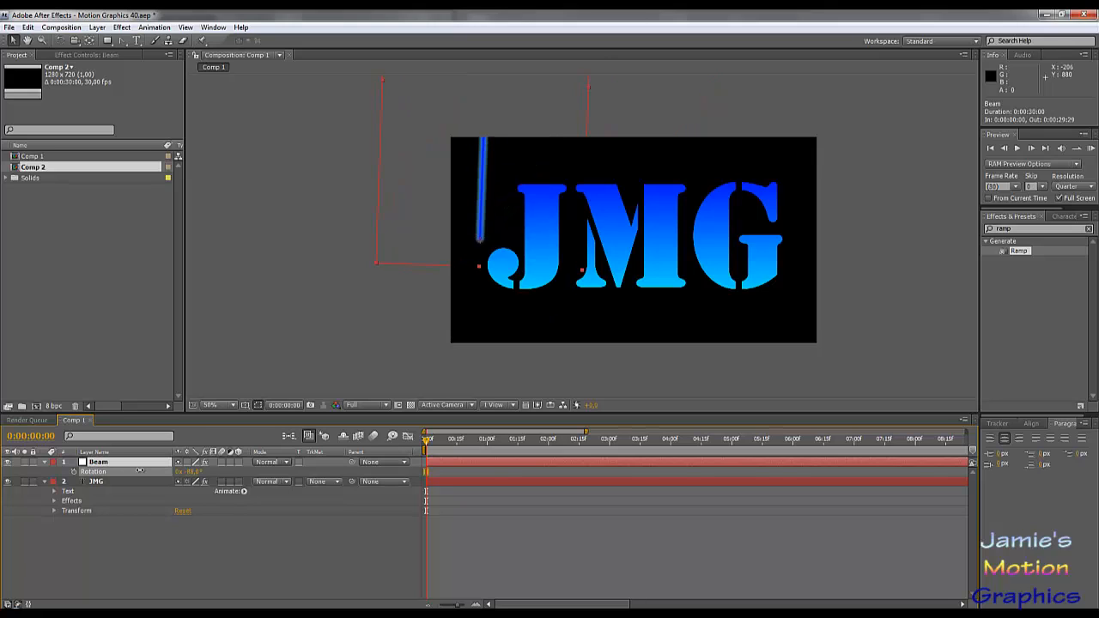
pyautogui.click(193, 472)
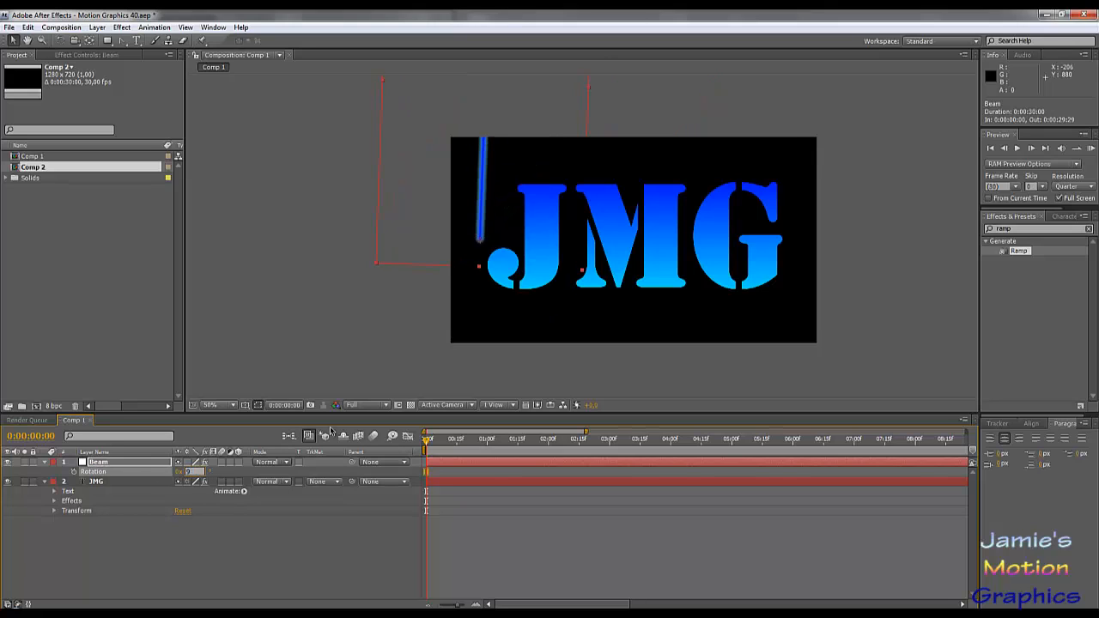
pyautogui.write('-90')
pyautogui.press('Return')
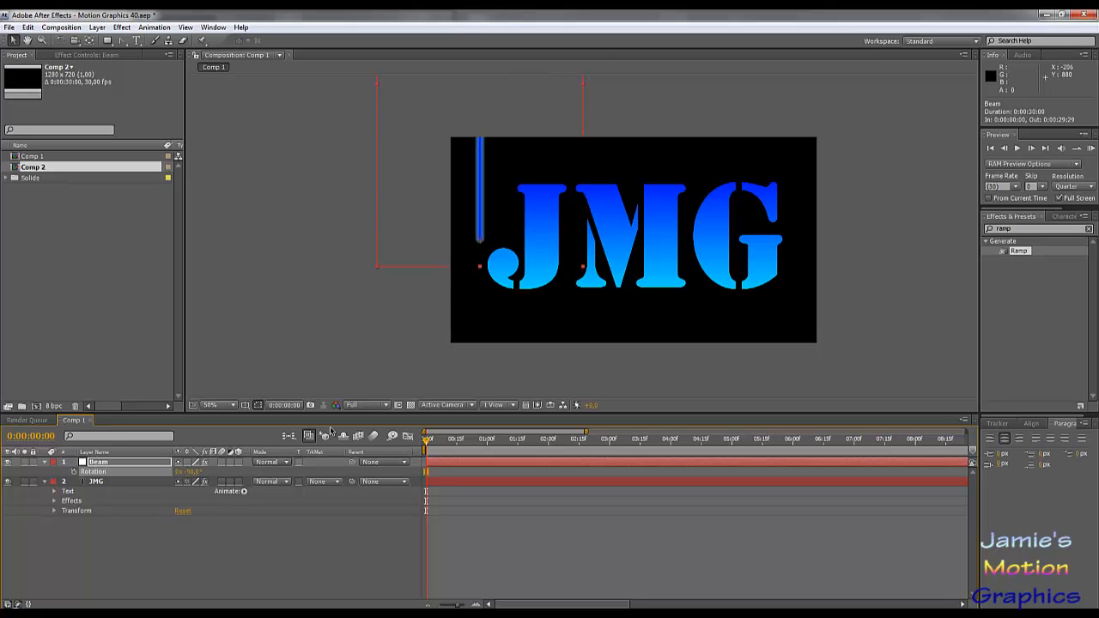
# - Animate the Beam layer's Rotation with keyframes from -90° at 0 seconds to 90° at 2 seconds
pyautogui.moveTo(428, 440); pyautogui.dragTo(607, 440)
pyautogui.moveTo(434, 442); pyautogui.dragTo(382, 462)
pyautogui.click(74, 472)
pyautogui.click(549, 444)
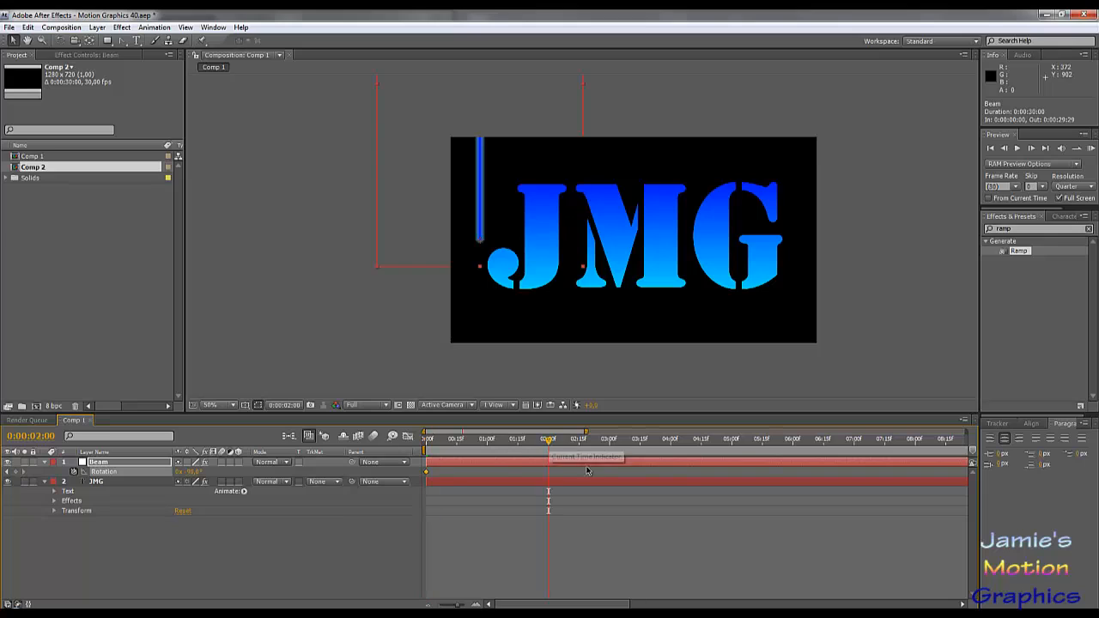
pyautogui.click(191, 473)
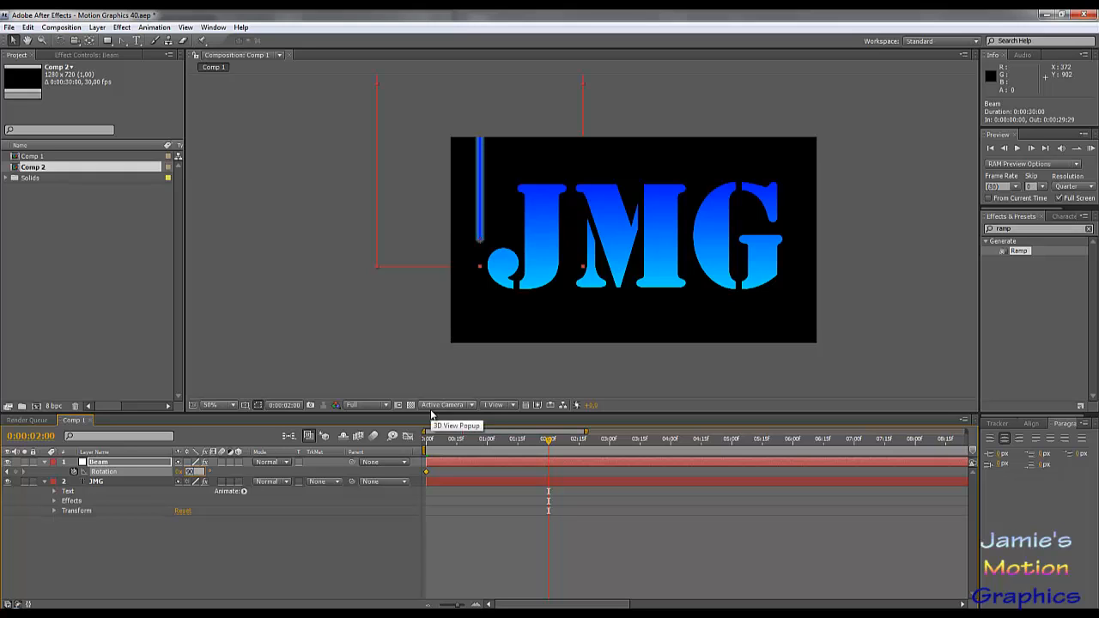
pyautogui.press('Return')
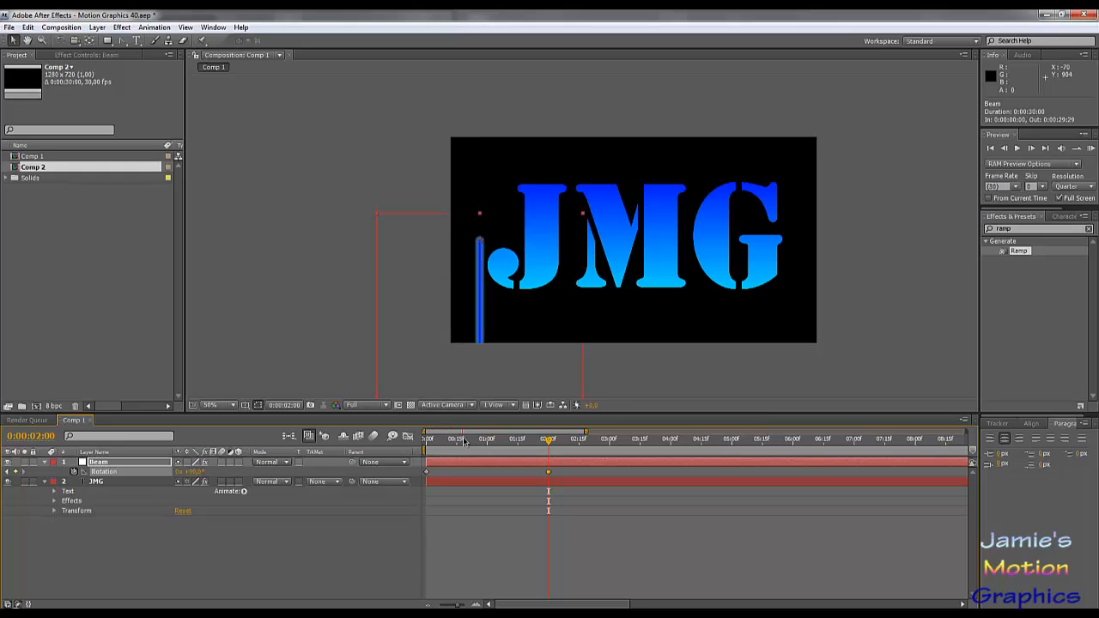
pyautogui.moveTo(464, 441); pyautogui.dragTo(426, 465)
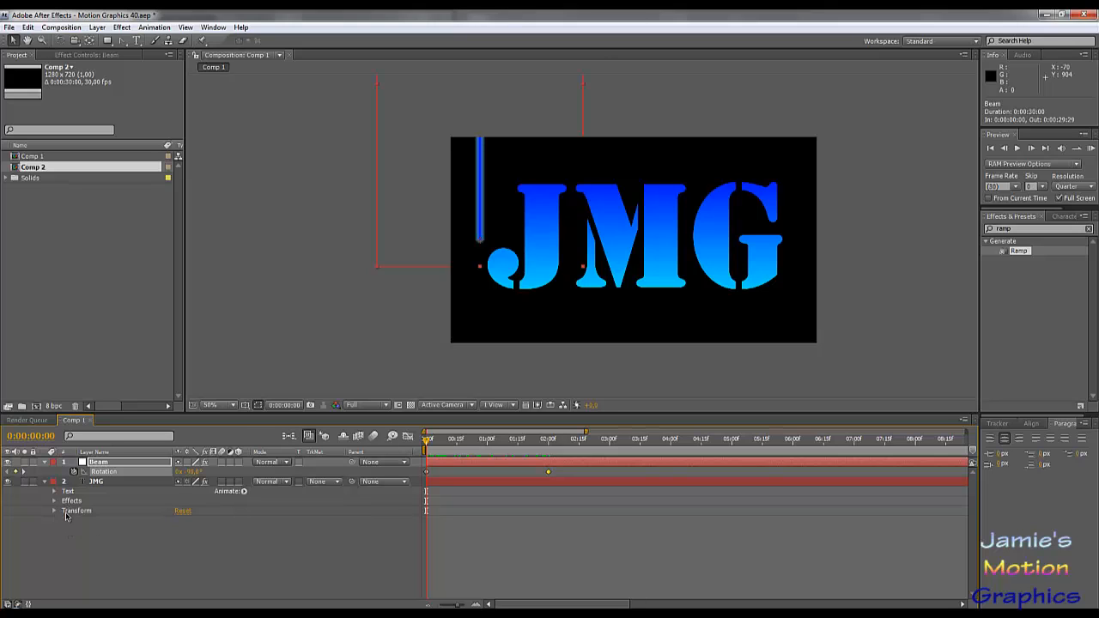
# - Draw a rectangular mask about 1124 by 428 px on the JMG layer, starting at the beam's lower end and extending below the frame
pyautogui.click(99, 482)
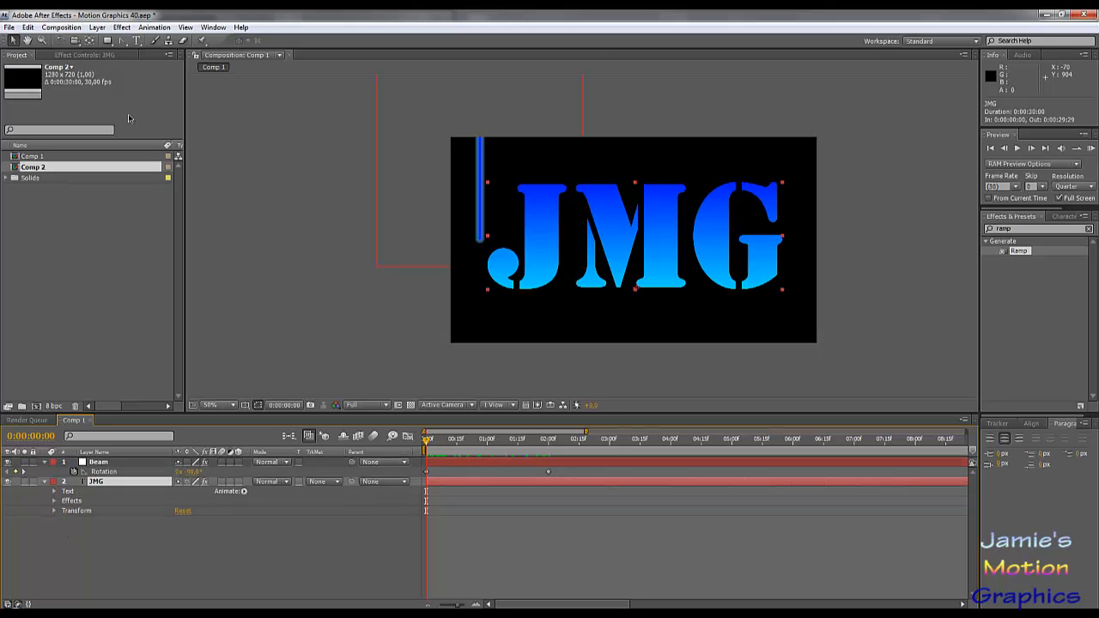
pyautogui.click(108, 40)
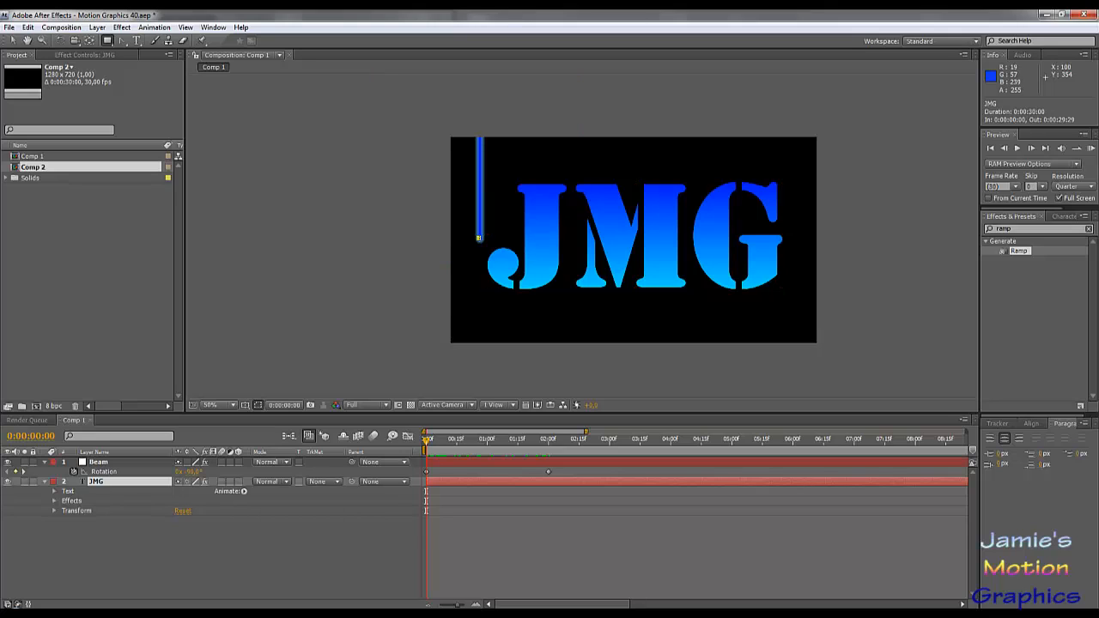
pyautogui.moveTo(479, 238); pyautogui.dragTo(801, 360)
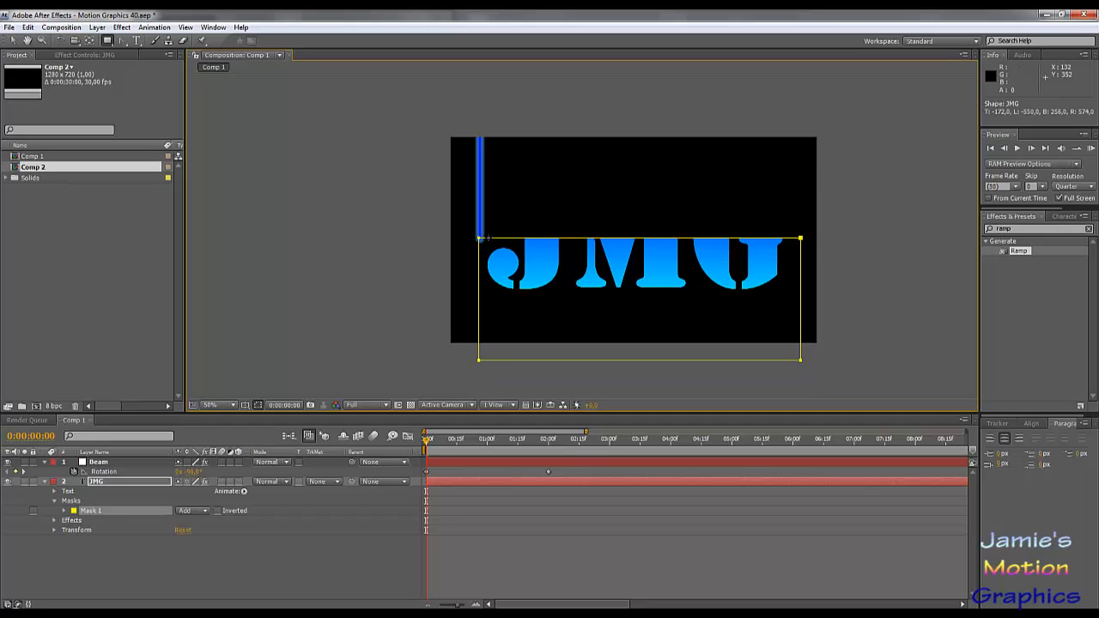
# - Align the mask's upper corner beside the J with the centre of the beam's lower end
pyautogui.scroll(2, 465, 244)
pyautogui.moveTo(207, 247); pyautogui.dragTo(657, 259)
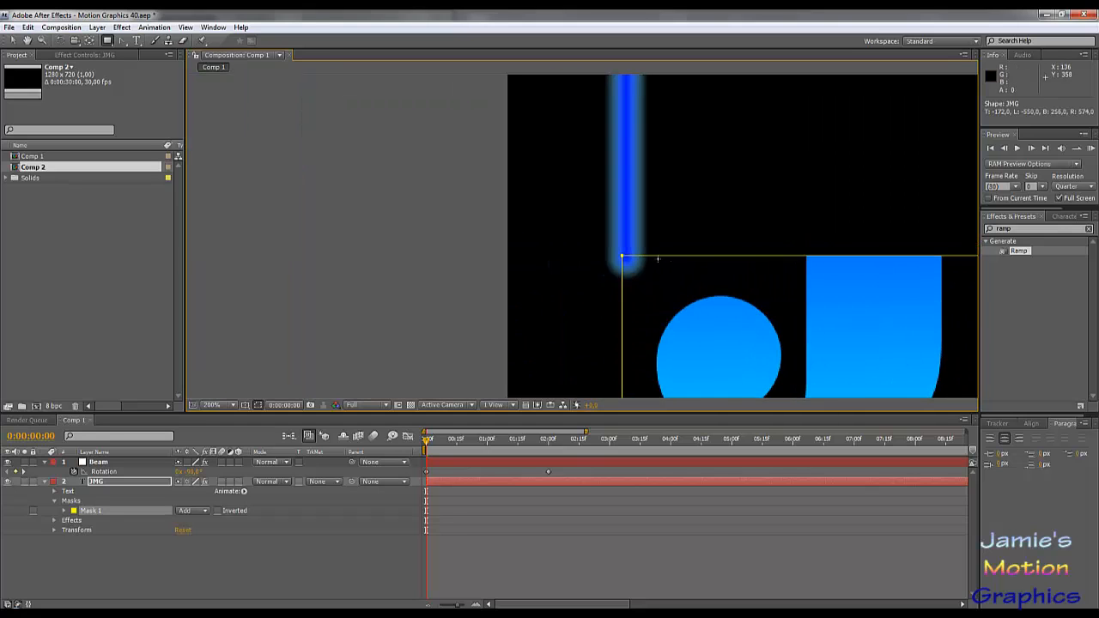
pyautogui.press('.')
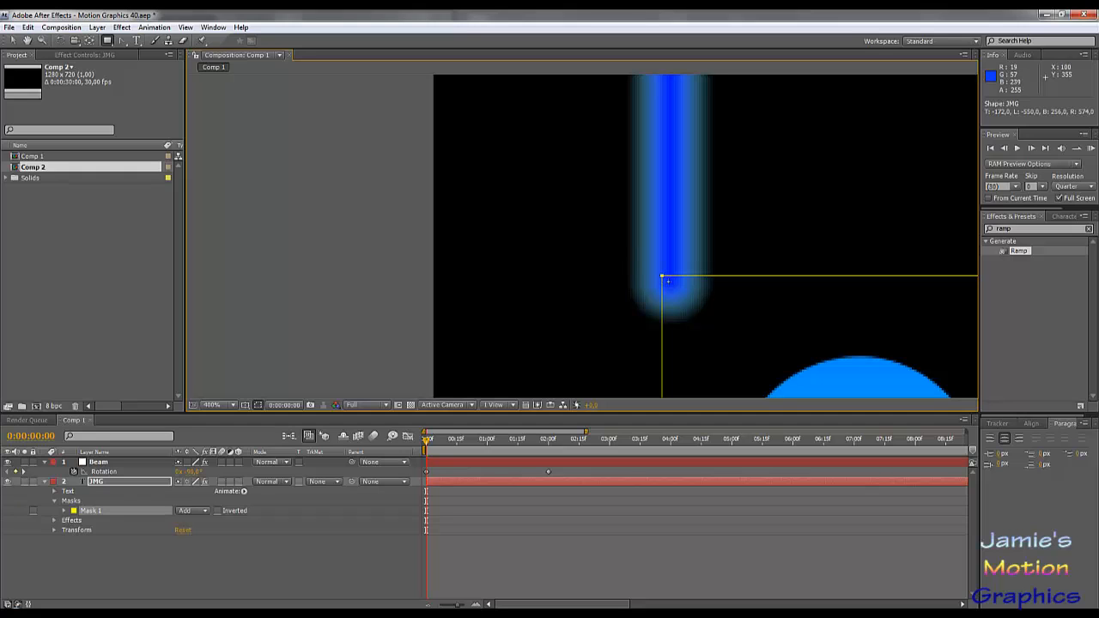
pyautogui.press(',')
pyautogui.press(',')
pyautogui.press(',')
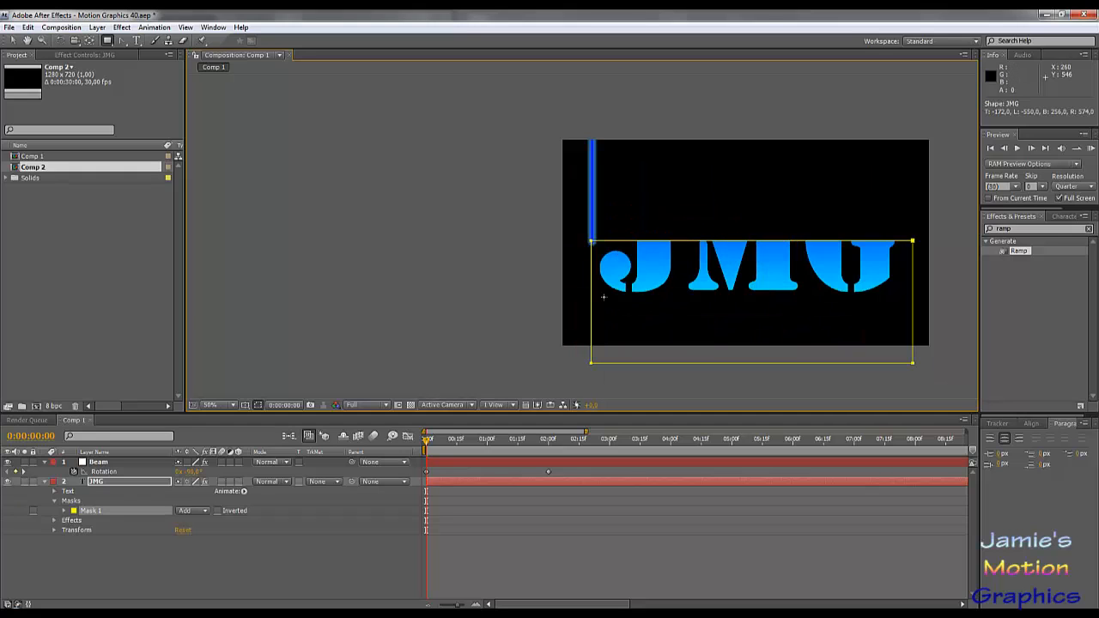
pyautogui.click(13, 41)
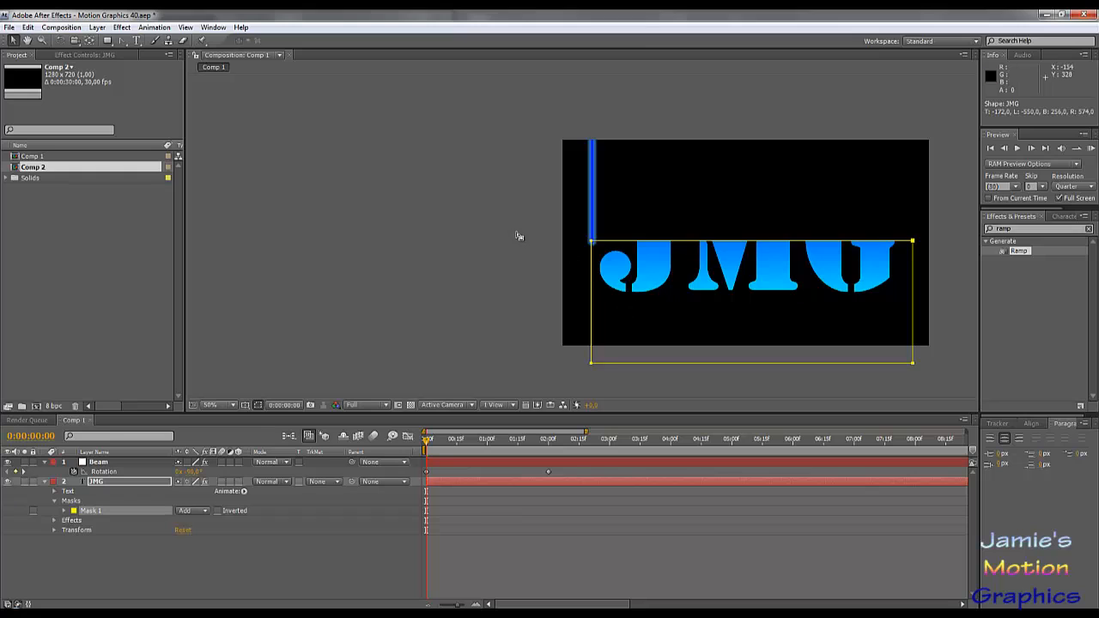
pyautogui.moveTo(519, 276); pyautogui.dragTo(612, 391)
pyautogui.press('.')
pyautogui.press('.')
pyautogui.press('.')
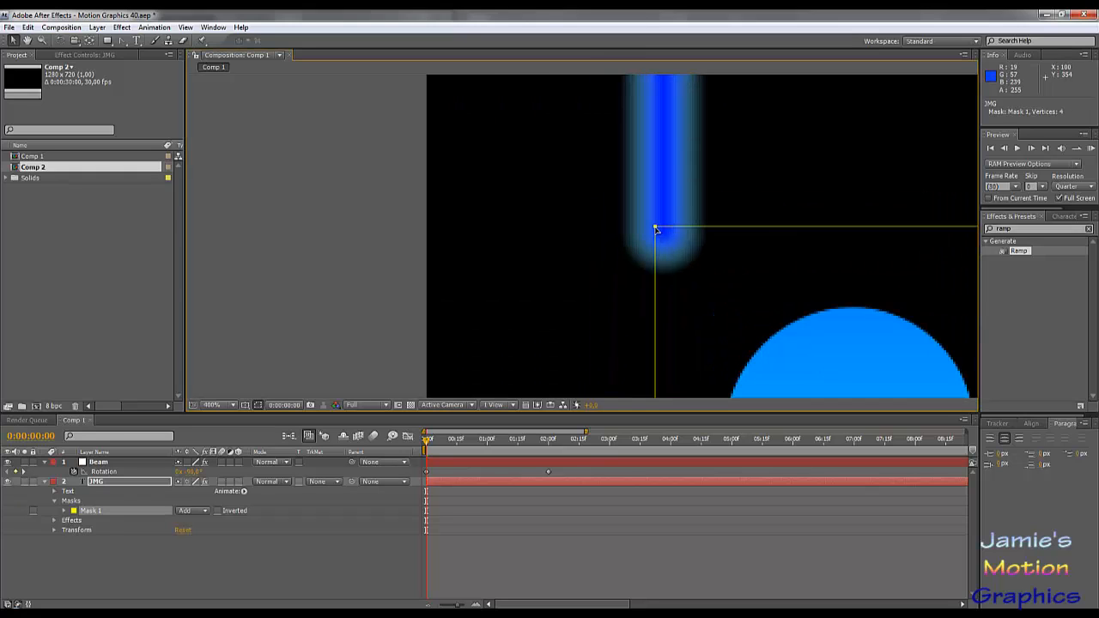
pyautogui.moveTo(657, 231); pyautogui.dragTo(663, 236)
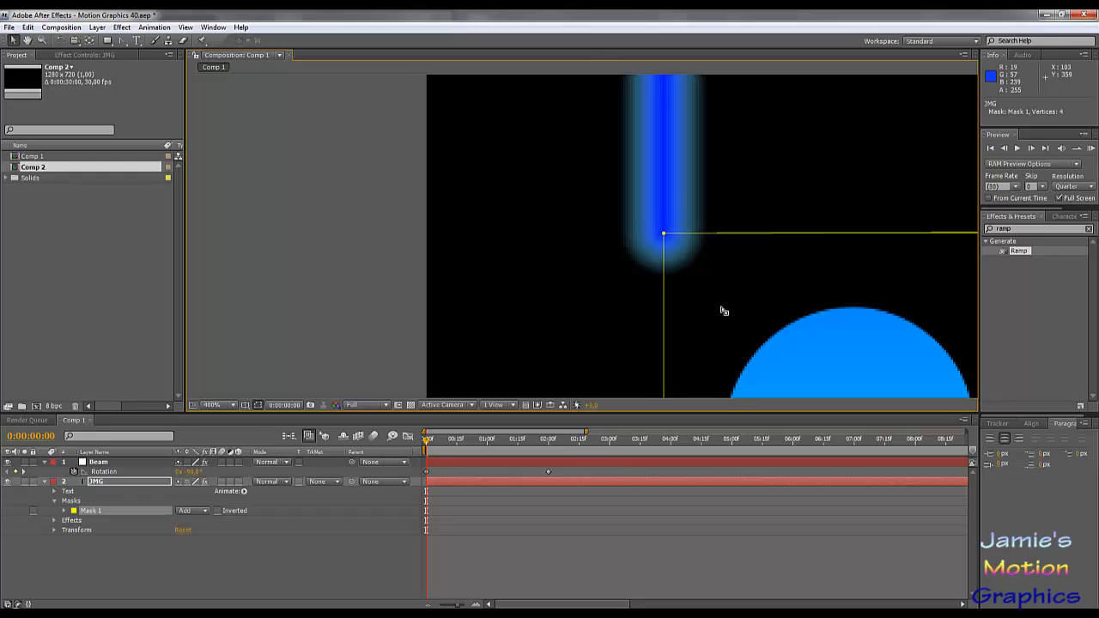
# - Stretch Mask 1's two far corners above the beam and beyond the frame to enclose all the letters, and set its mode to Subtract
pyautogui.scroll(-1, 739, 308)
pyautogui.scroll(-4, 738, 307)
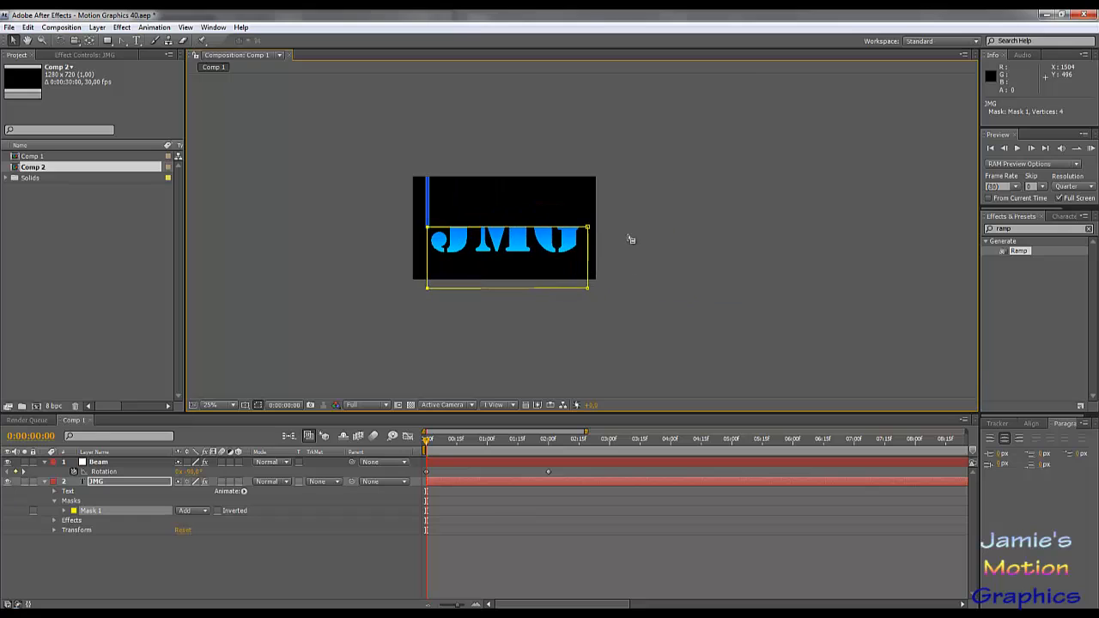
pyautogui.moveTo(589, 229); pyautogui.dragTo(430, 123)
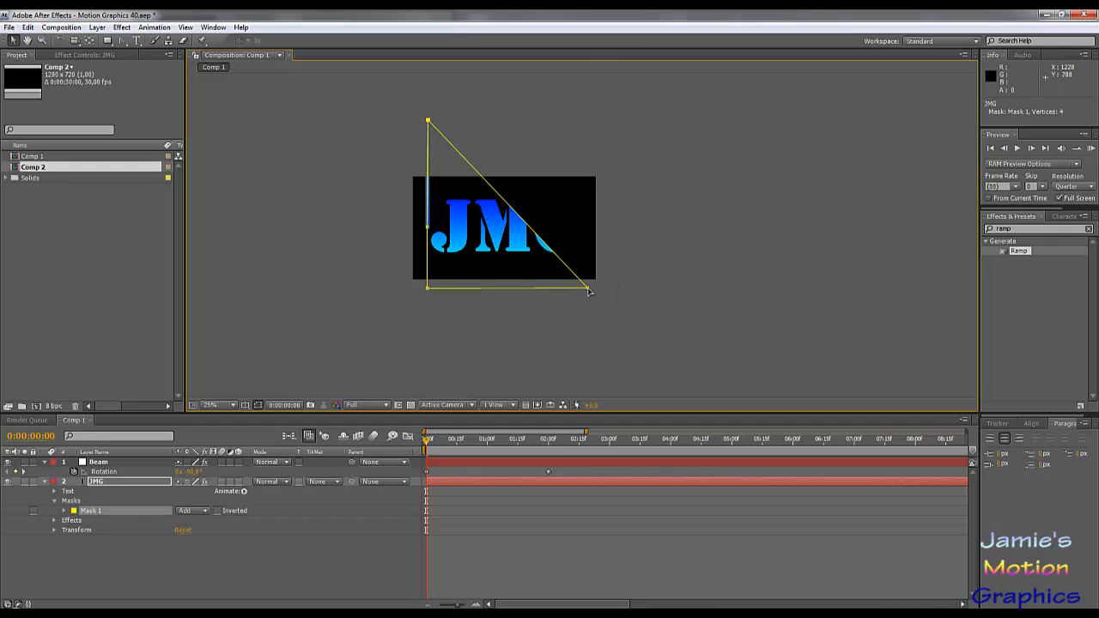
pyautogui.moveTo(593, 285); pyautogui.dragTo(724, 245)
pyautogui.click(192, 510)
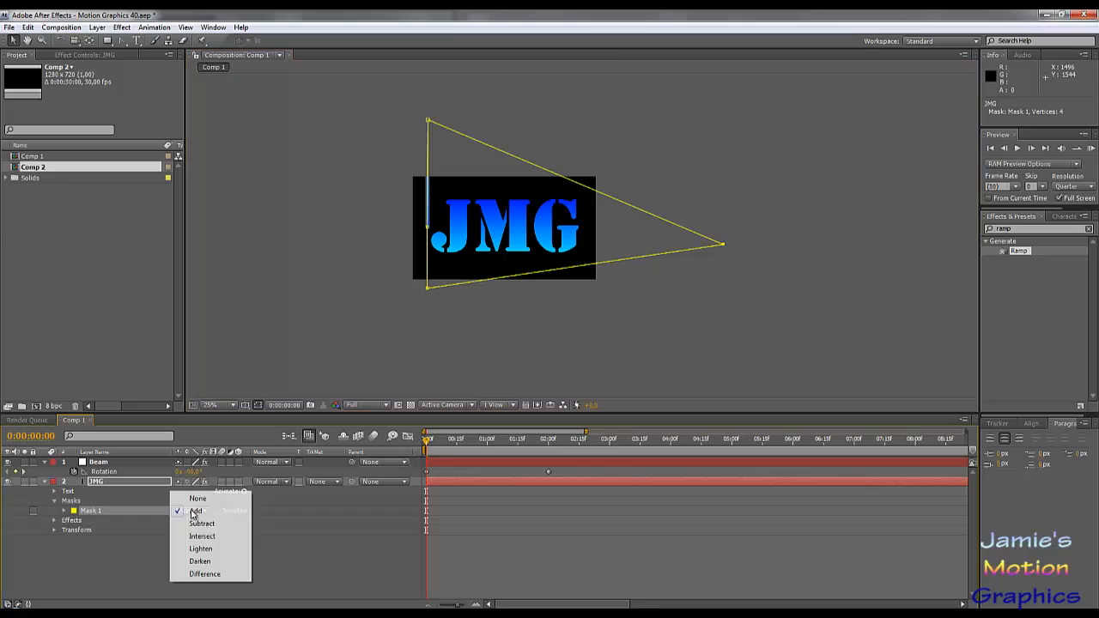
pyautogui.click(213, 523)
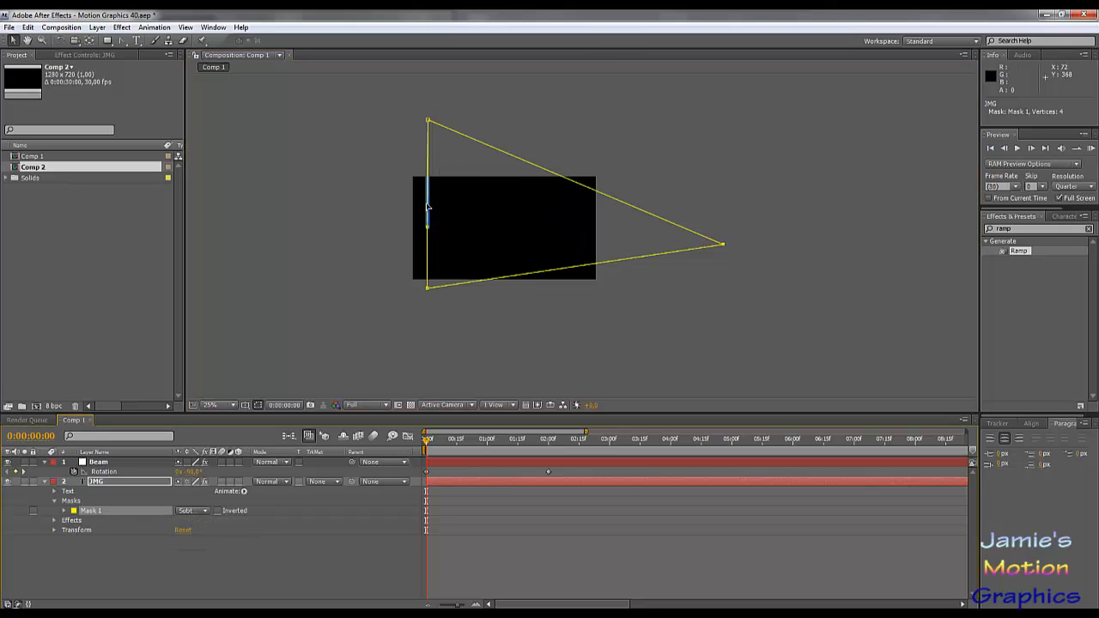
# - At 1 second, move Mask 1's uppermost point just past the far end of the horizontal beam, level with its centre
pyautogui.scroll(3, 430, 271)
pyautogui.moveTo(541, 175); pyautogui.dragTo(640, 285)
pyautogui.scroll(-2, 591, 272)
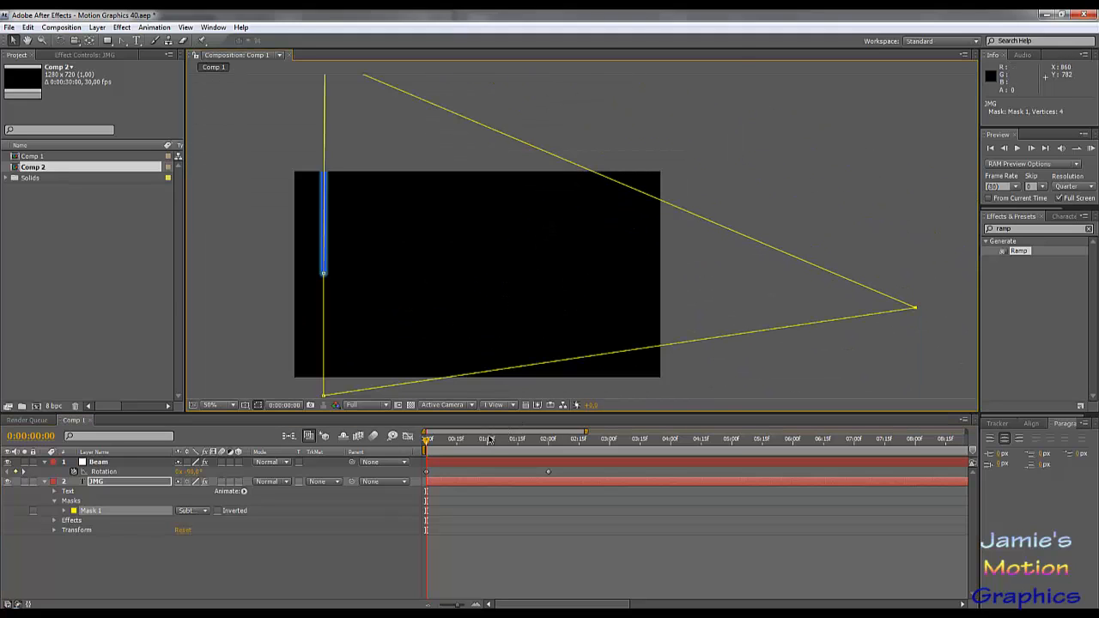
pyautogui.click(487, 442)
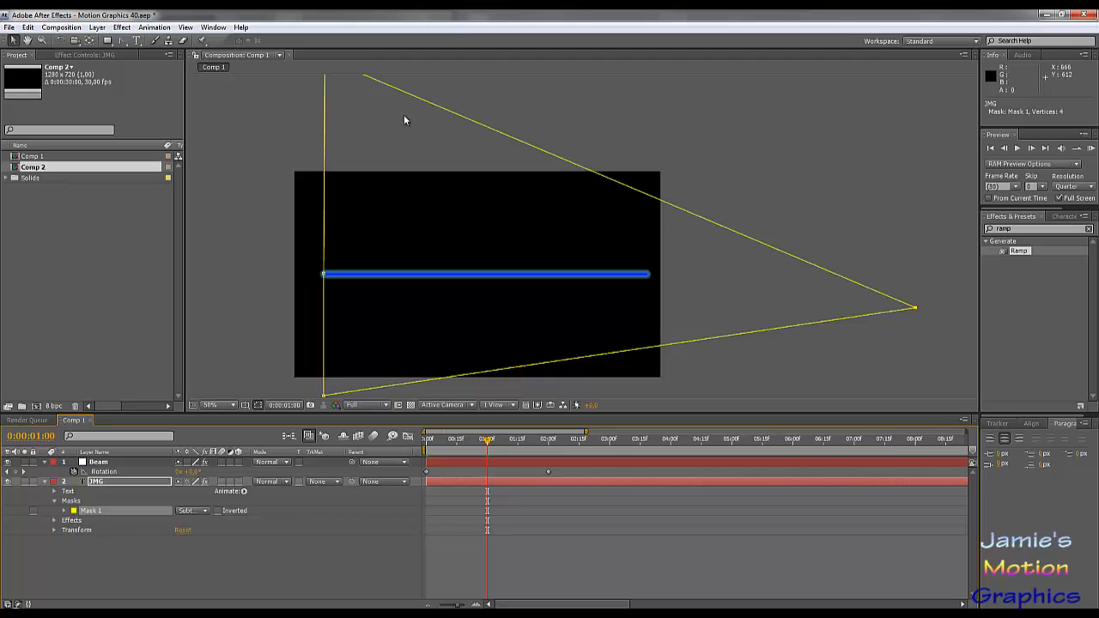
pyautogui.scroll(-2, 438, 194)
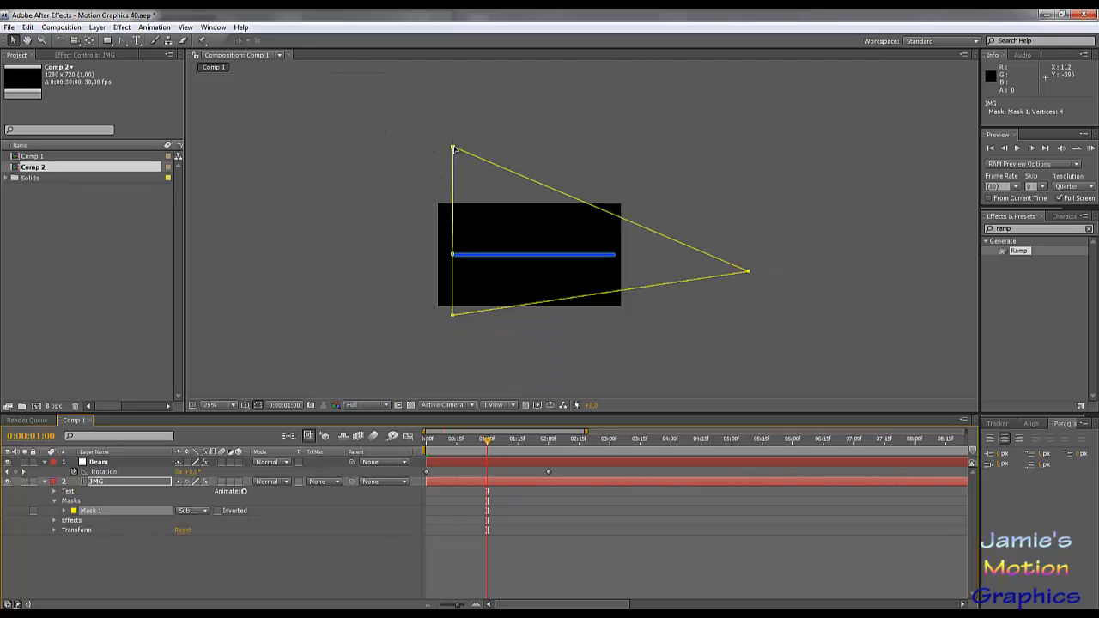
pyautogui.moveTo(455, 150); pyautogui.dragTo(655, 258)
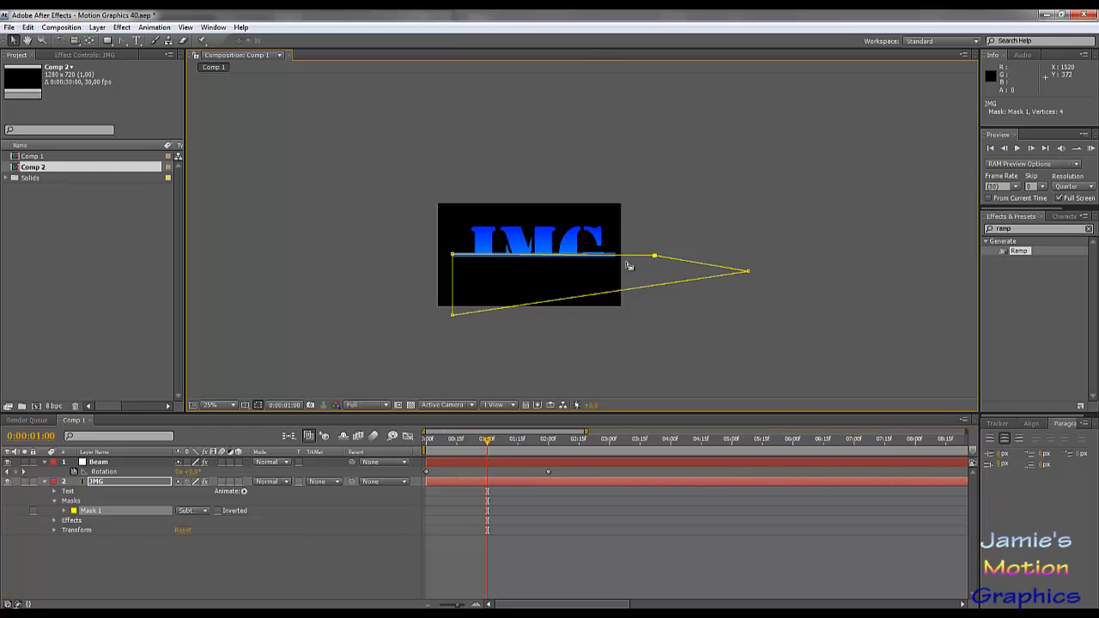
pyautogui.press('.')
pyautogui.press('.')
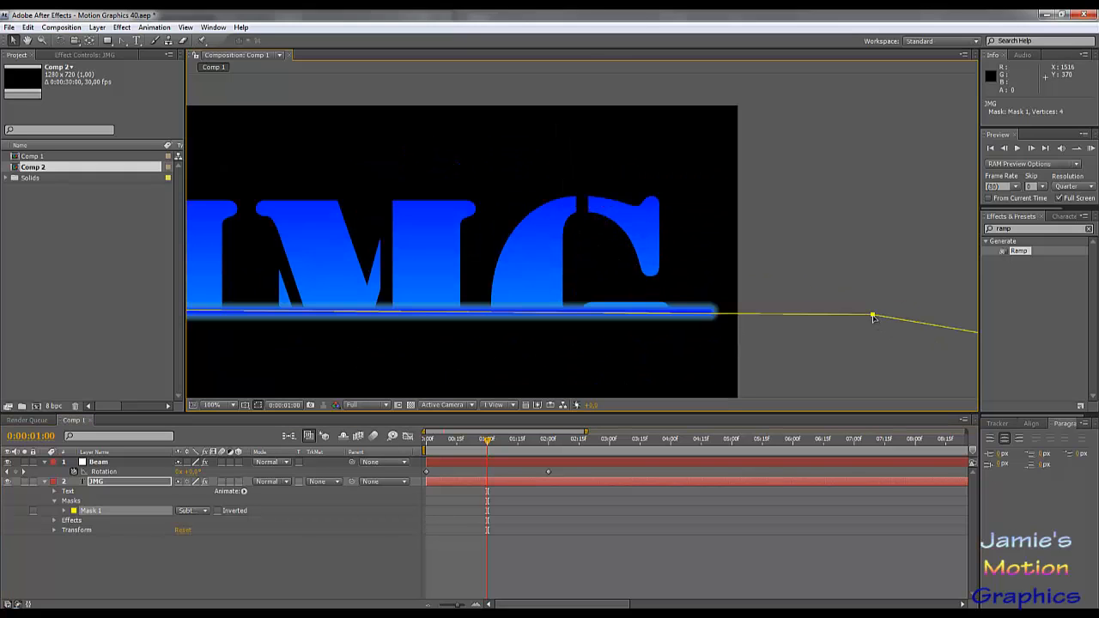
pyautogui.moveTo(874, 318); pyautogui.dragTo(733, 315)
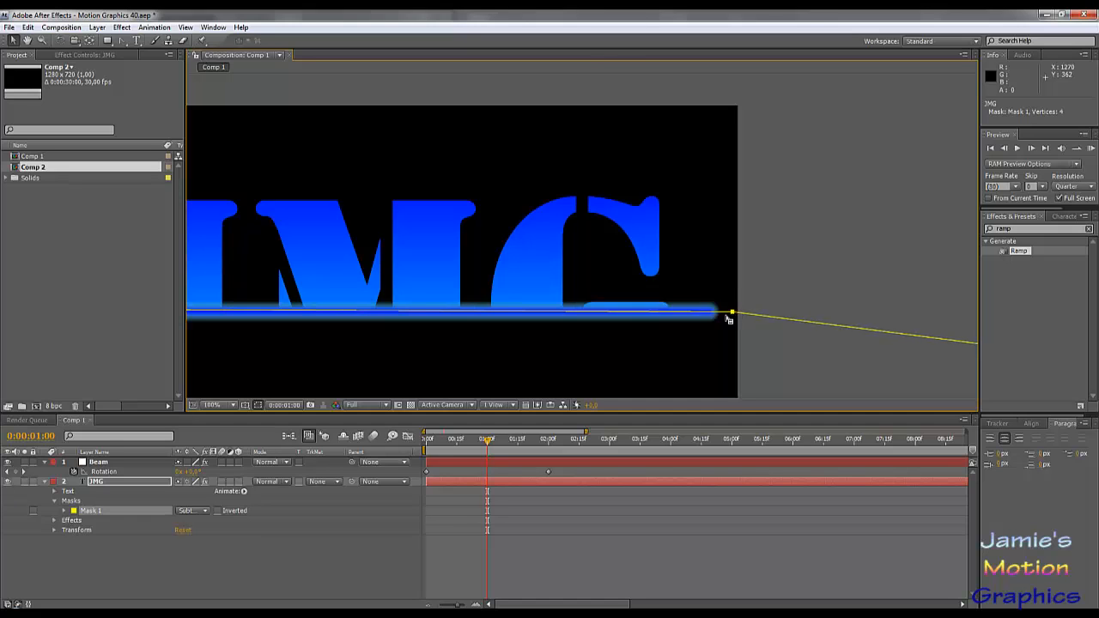
# - Centre the mask corner on the beam's pivot end and set a Mask Path keyframe at 1 second
pyautogui.moveTo(628, 316); pyautogui.dragTo(1000, 228)
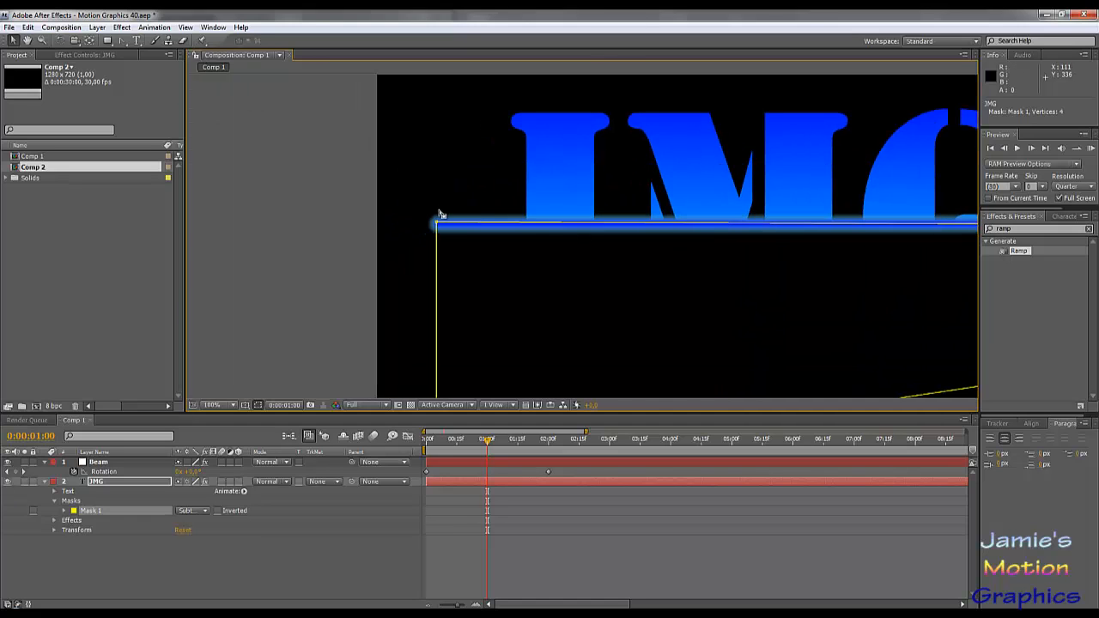
pyautogui.scroll(2, 442, 228)
pyautogui.moveTo(495, 229); pyautogui.dragTo(818, 256)
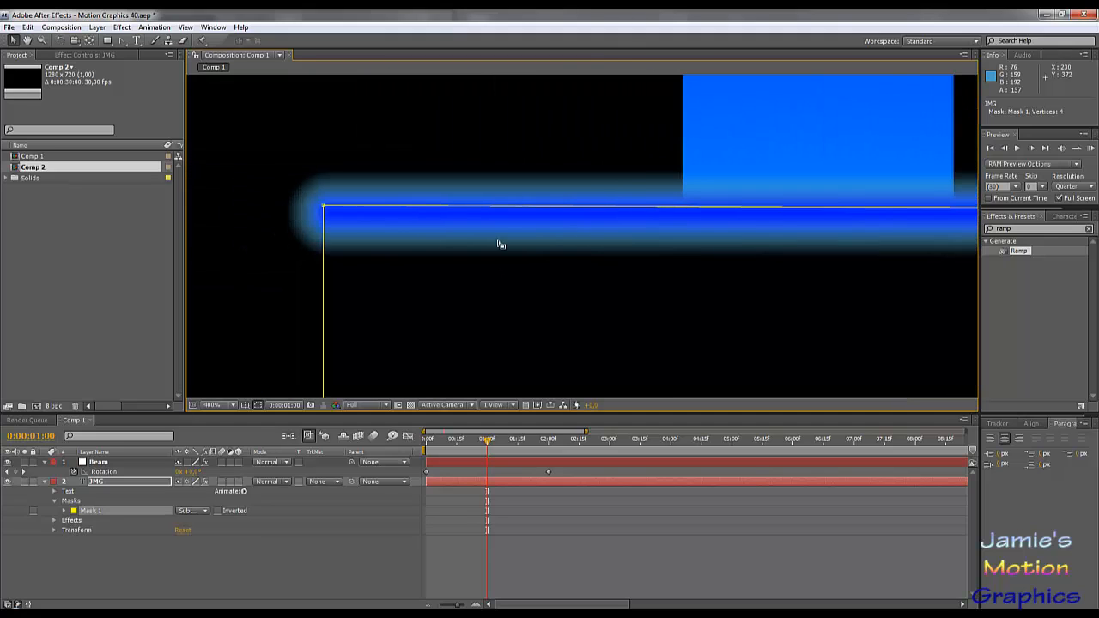
pyautogui.moveTo(324, 208); pyautogui.dragTo(334, 215)
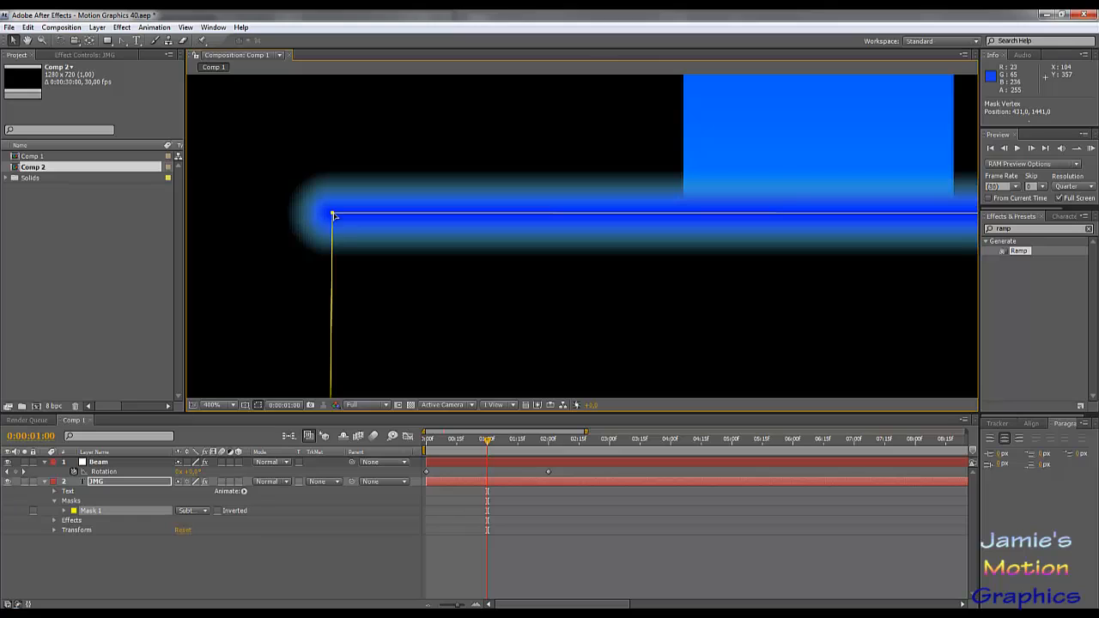
pyautogui.click(63, 512)
pyautogui.click(83, 520)
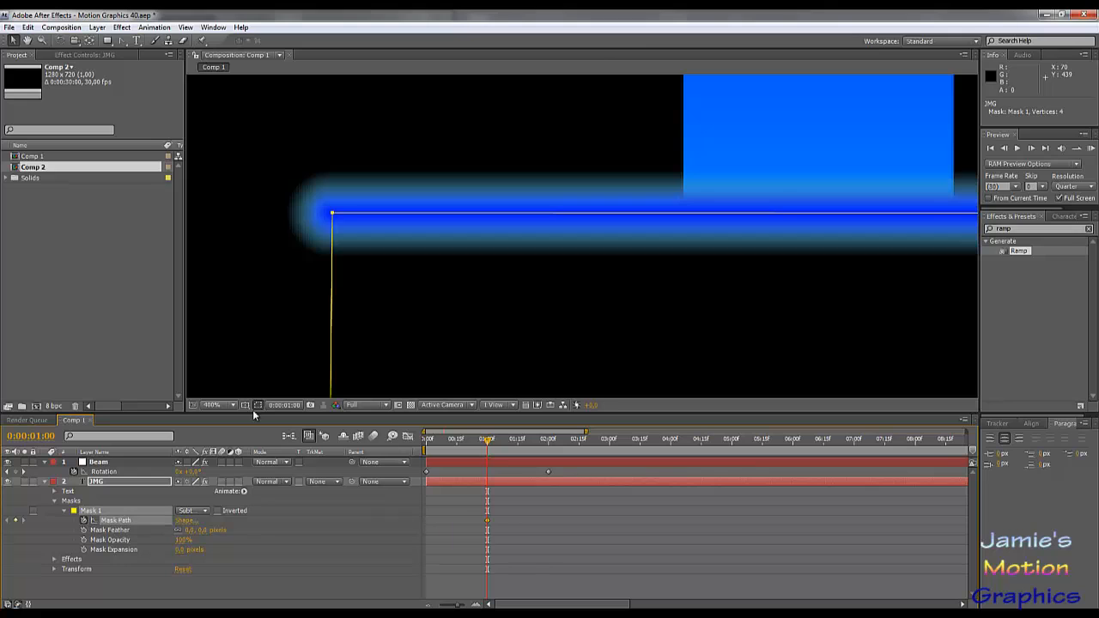
# - At 0 seconds, move the mask point at the beam's far end straight above the pivot so the mask hides all the letters
pyautogui.scroll(-6, 690, 184)
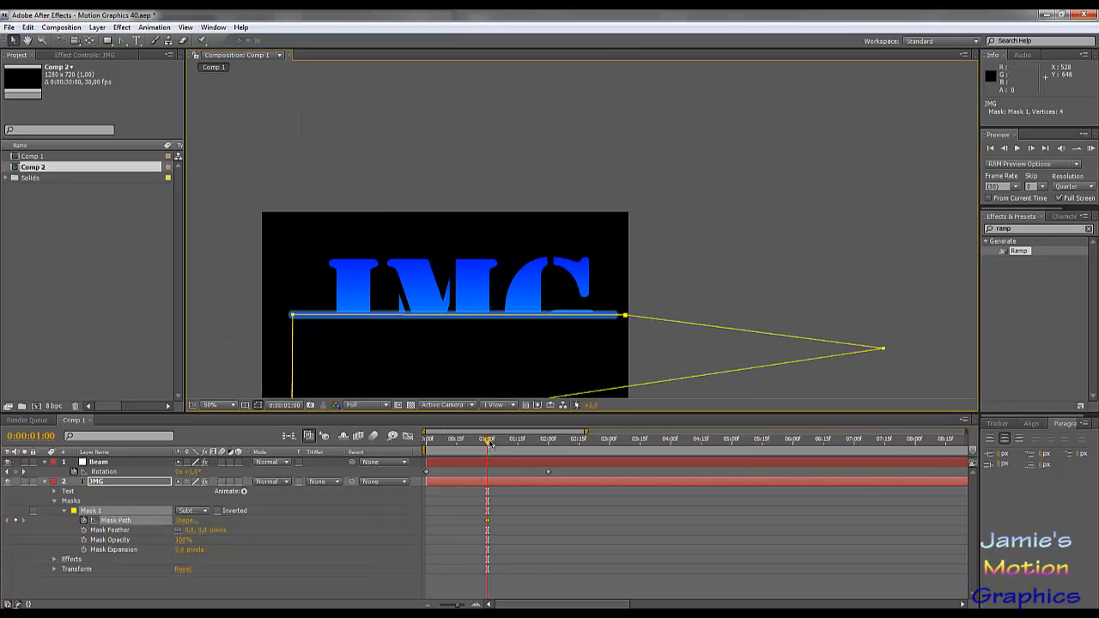
pyautogui.moveTo(489, 442); pyautogui.dragTo(427, 442)
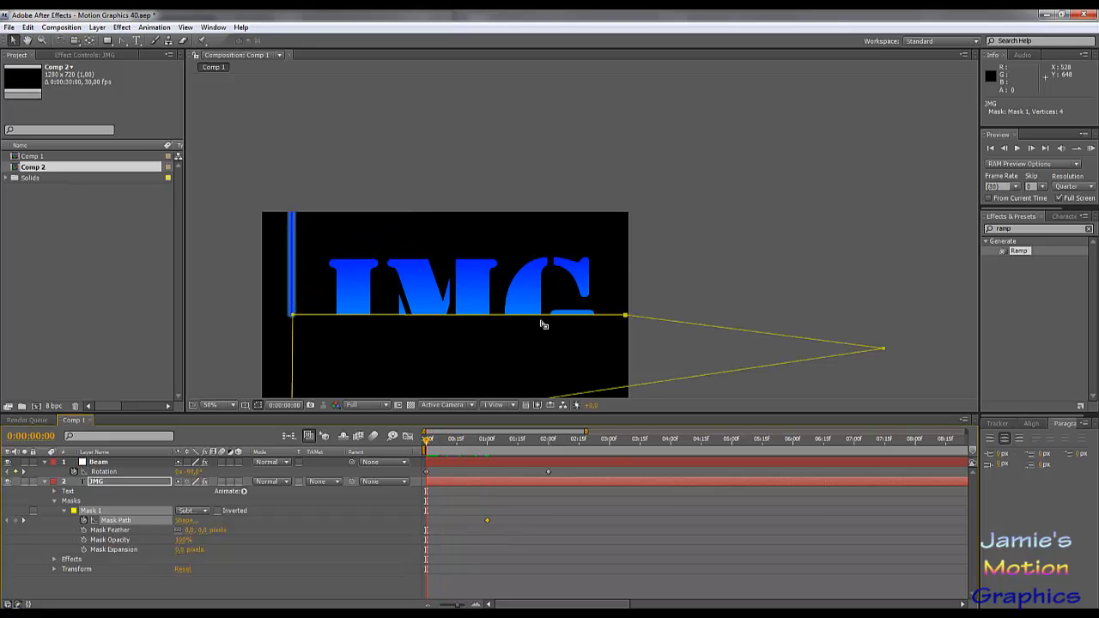
pyautogui.moveTo(627, 318); pyautogui.dragTo(386, 175)
pyautogui.hotkey('ctrl', 'z')
pyautogui.click(622, 326)
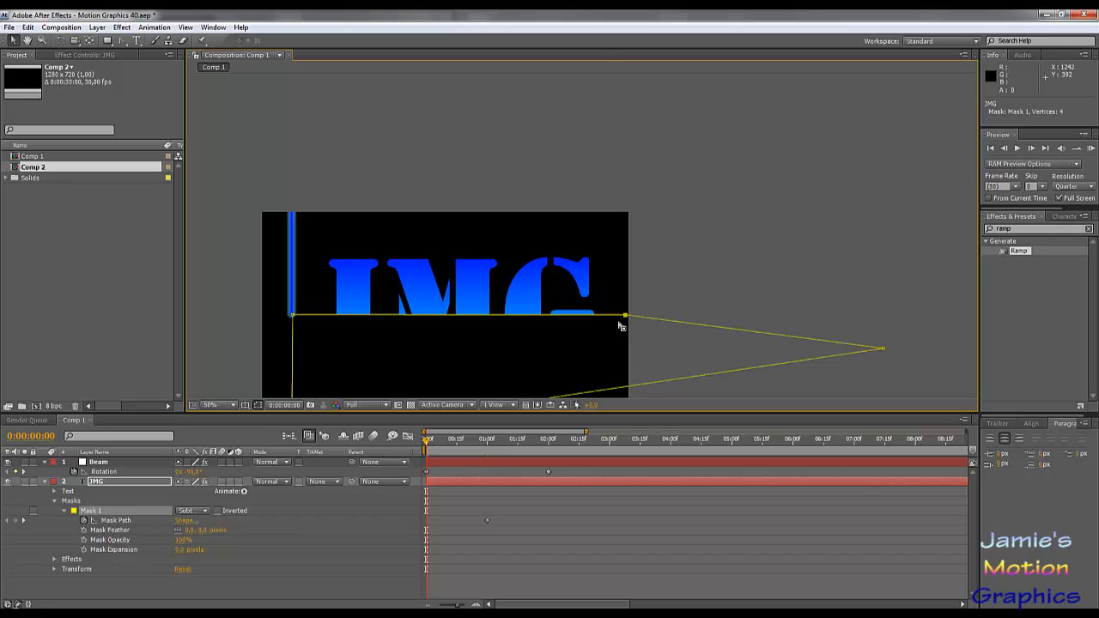
pyautogui.moveTo(625, 318); pyautogui.dragTo(292, 128)
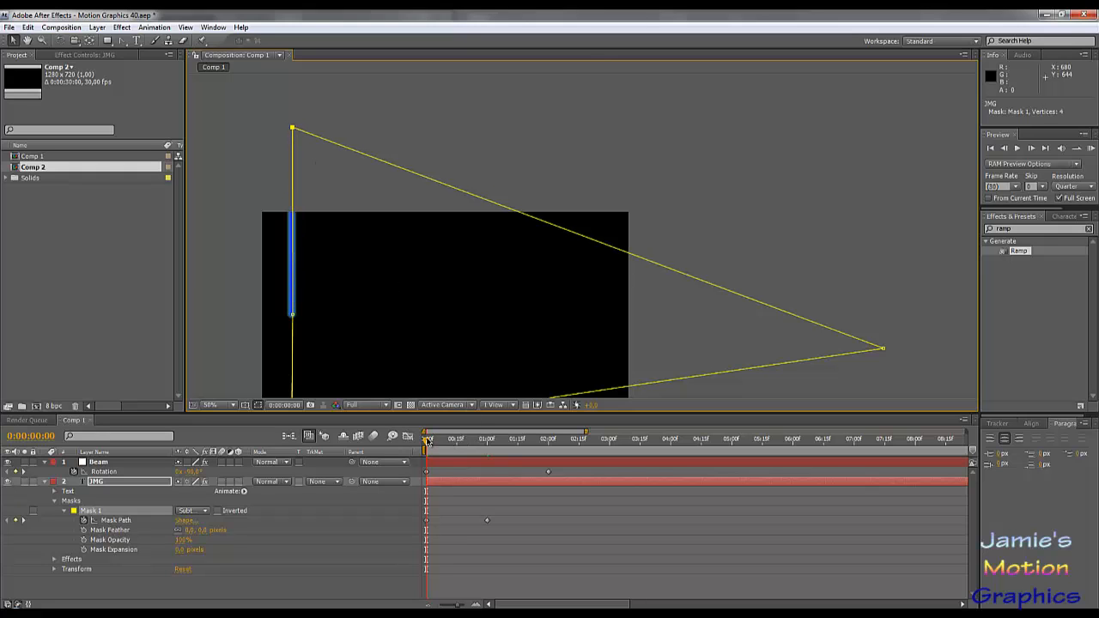
# - At 2 seconds, move the mask point at the beam's far end straight below the pivot and frame so all the letters are revealed
pyautogui.moveTo(428, 439); pyautogui.dragTo(488, 458)
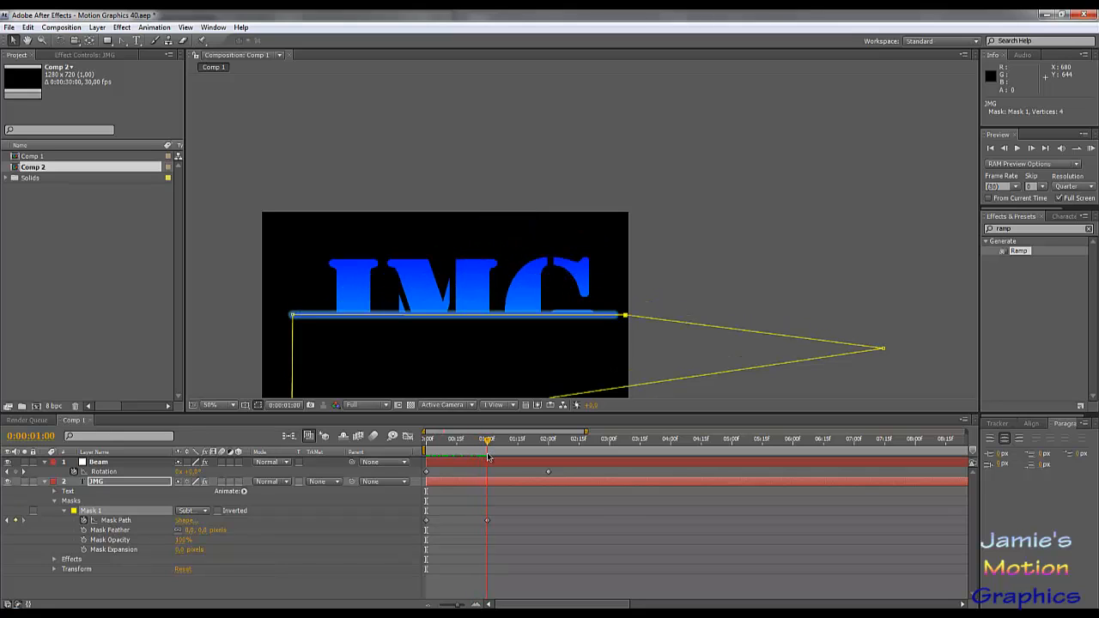
pyautogui.moveTo(488, 457); pyautogui.dragTo(550, 468)
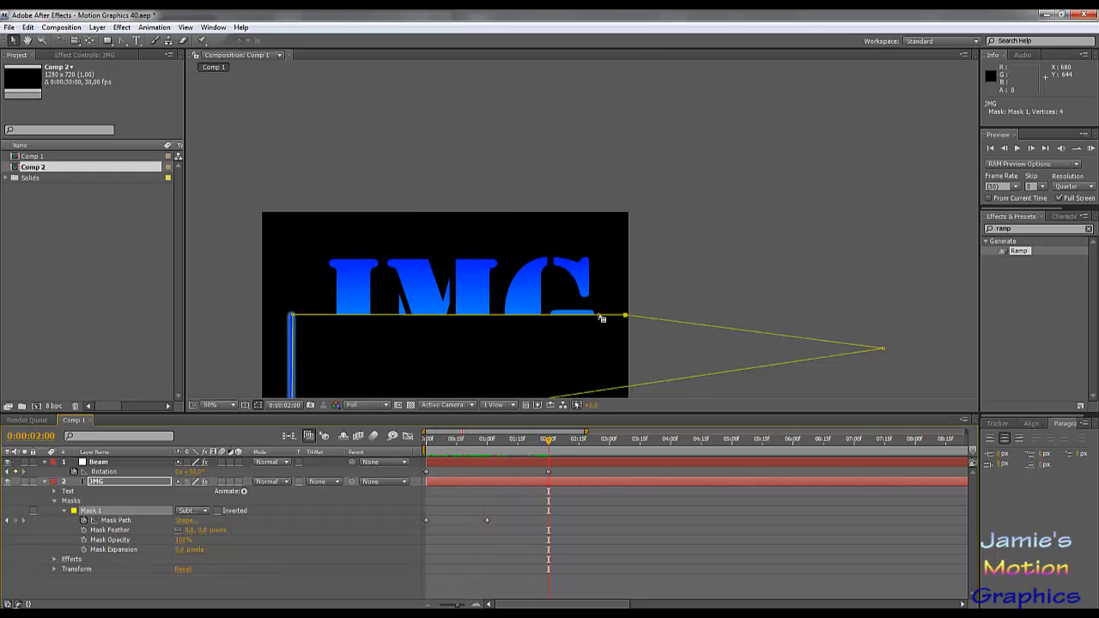
pyautogui.press(',')
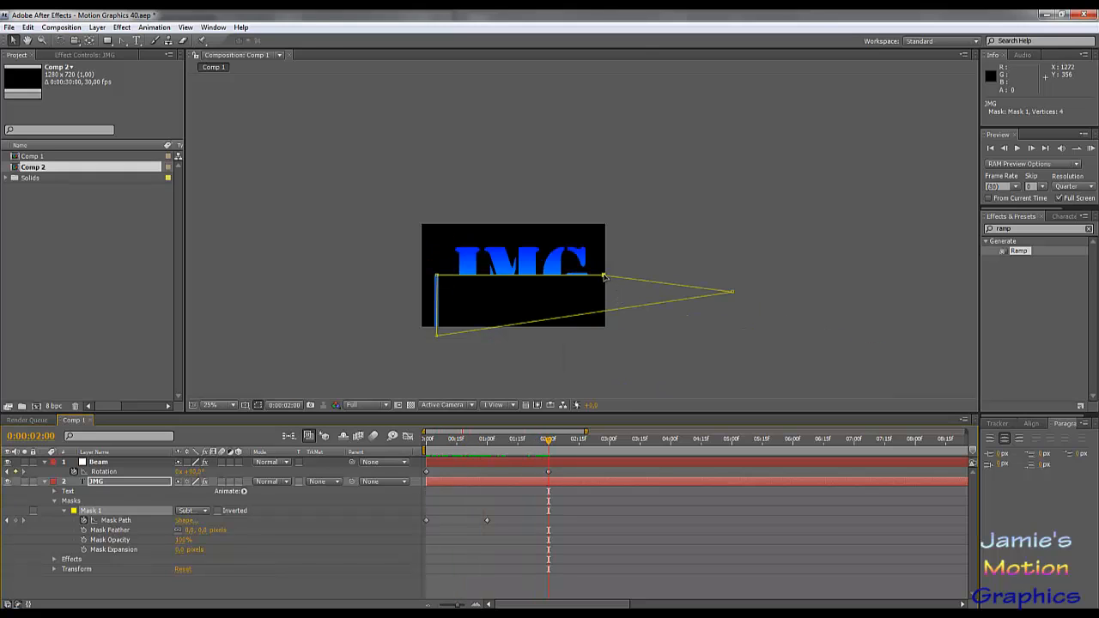
pyautogui.moveTo(605, 276); pyautogui.dragTo(437, 374)
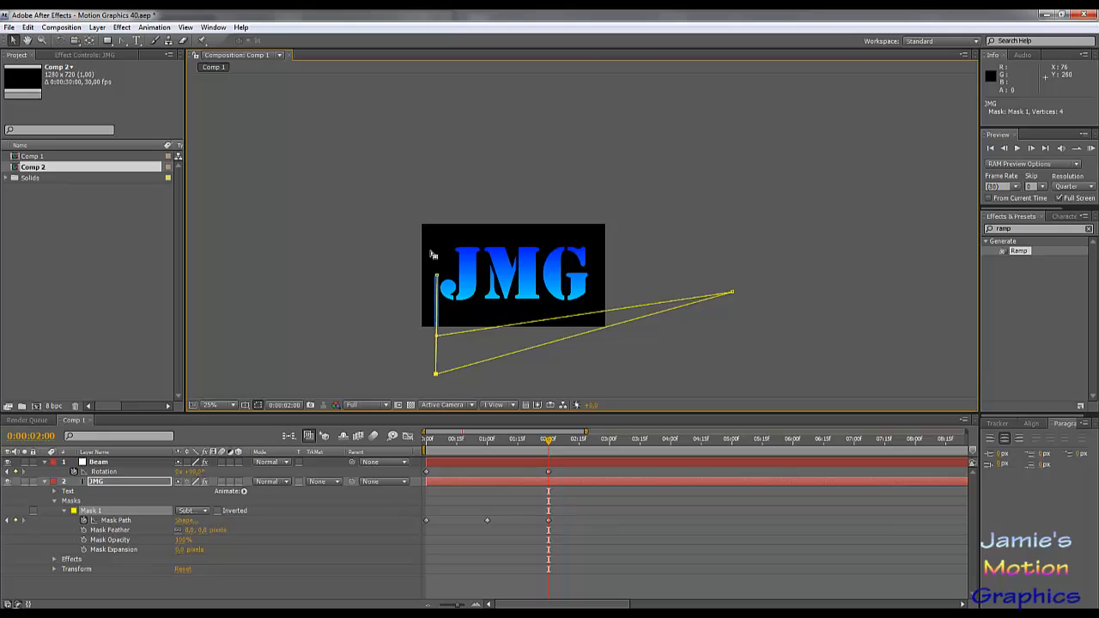
pyautogui.scroll(1, 430, 330)
pyautogui.moveTo(385, 361); pyautogui.dragTo(508, 226)
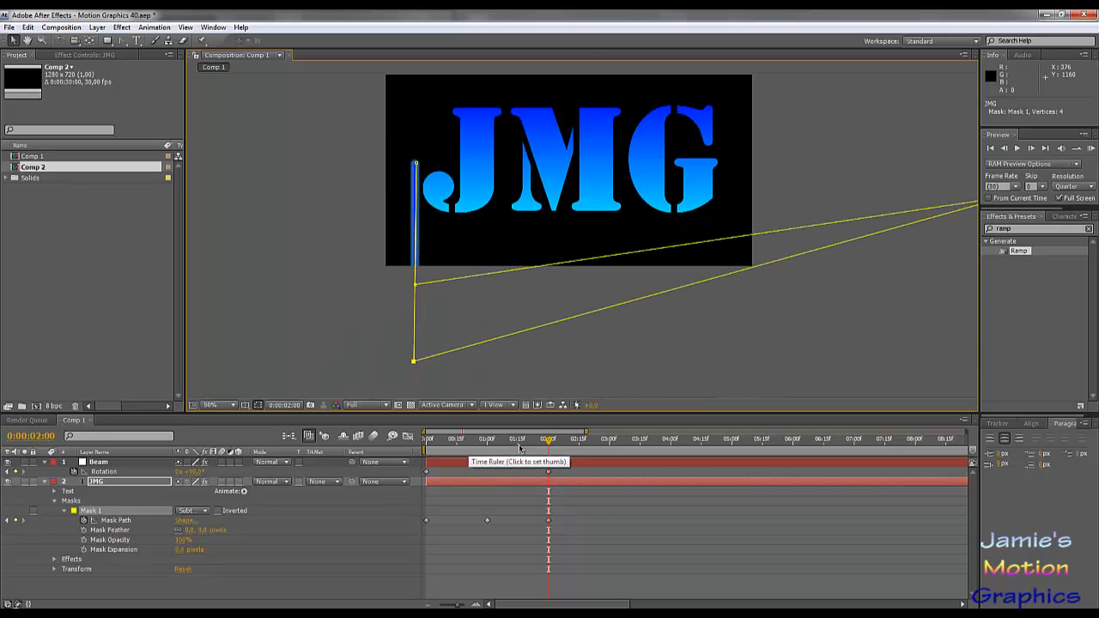
# - At frames 15, 8 and 22, move the mask's outer point so its edge follows the centre of the rotating beam
pyautogui.click(457, 445)
pyautogui.moveTo(542, 135); pyautogui.dragTo(545, 204)
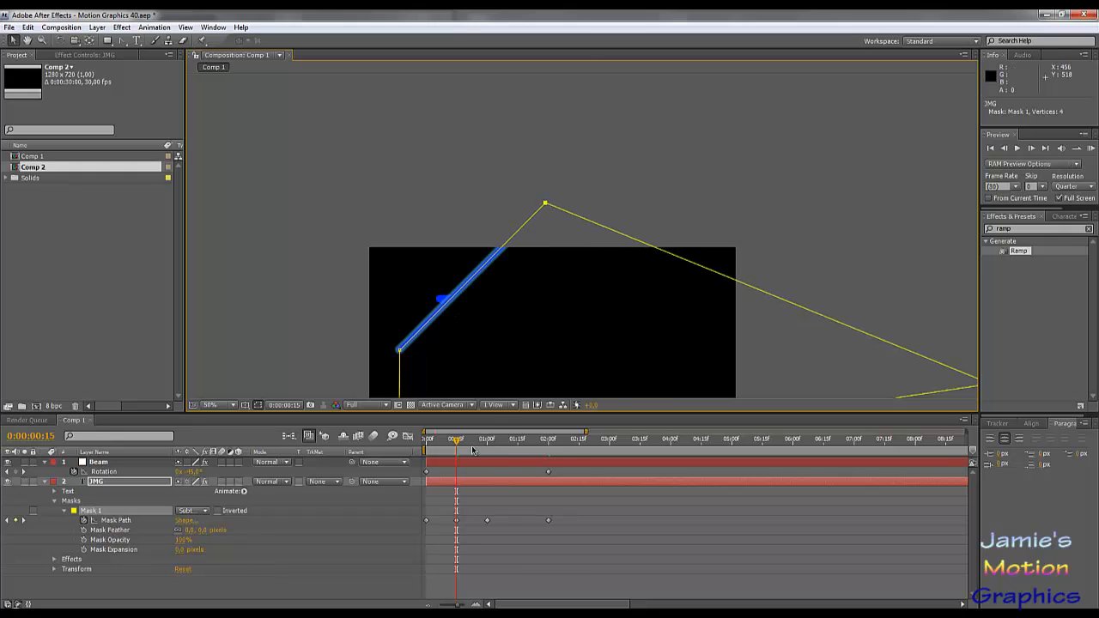
pyautogui.click(442, 441)
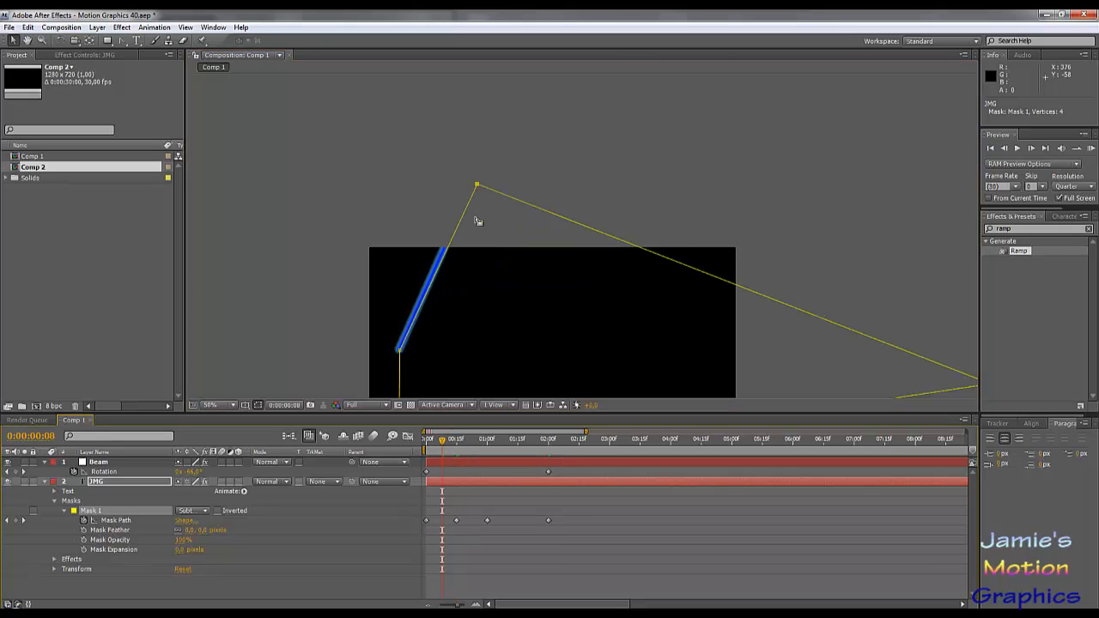
pyautogui.moveTo(478, 187); pyautogui.dragTo(472, 183)
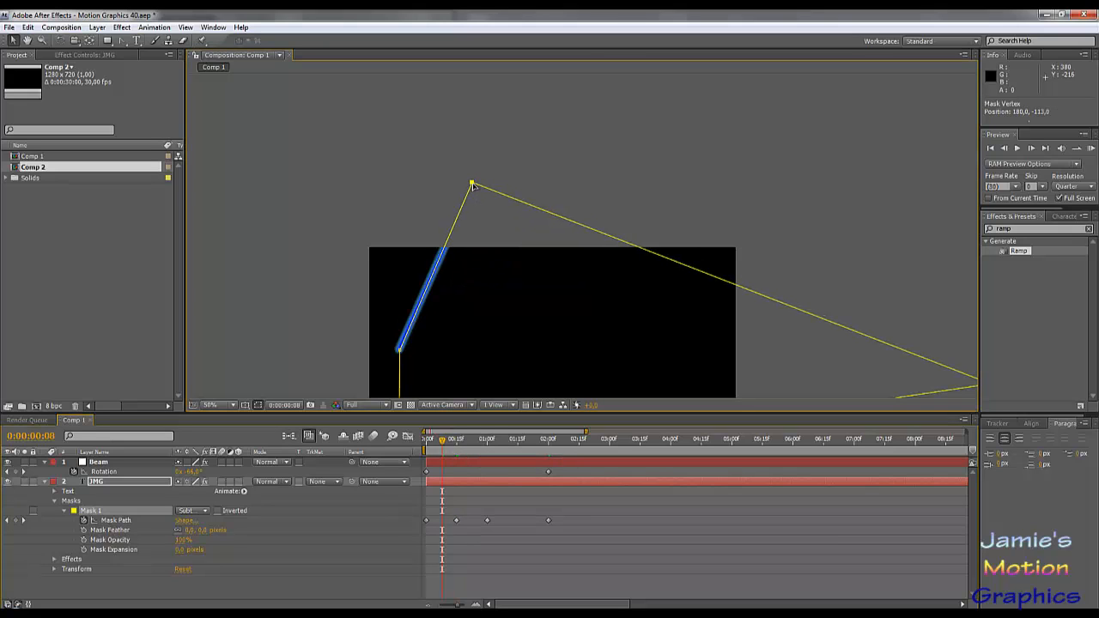
pyautogui.click(471, 440)
pyautogui.moveTo(634, 275); pyautogui.dragTo(695, 221)
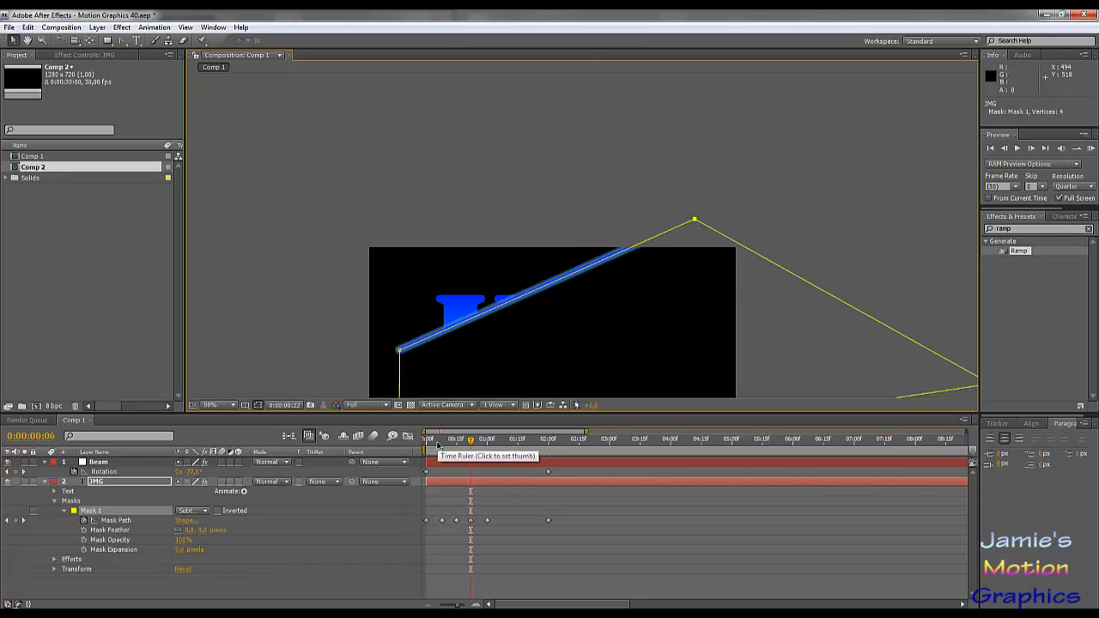
# - Scrub the early part of the sweep and realign the mask's outer point with the beam at frame 18
pyautogui.click(438, 443)
pyautogui.moveTo(436, 445); pyautogui.dragTo(462, 456)
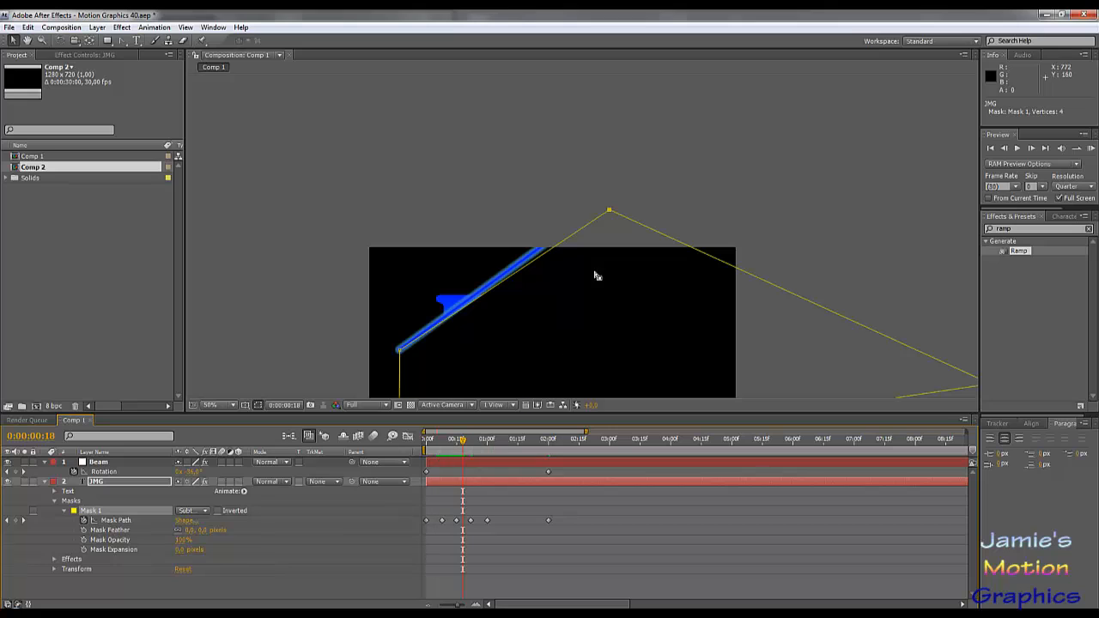
pyautogui.moveTo(609, 210); pyautogui.dragTo(602, 204)
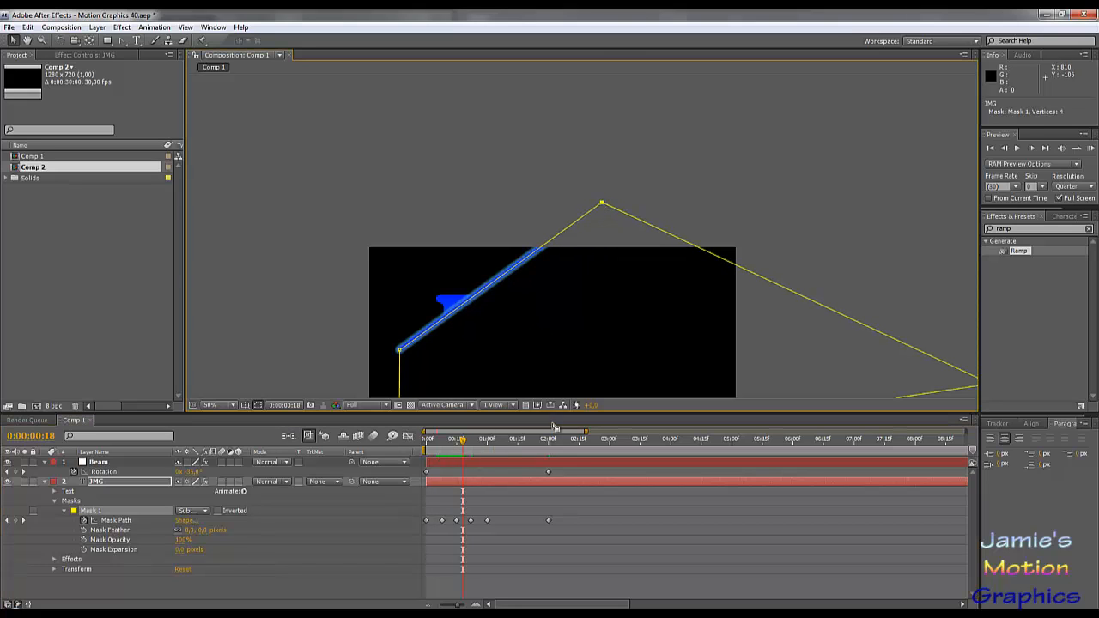
# - Examine up close how the mask edge lines up with the beam at frame 26 and at 1 second
pyautogui.click(481, 440)
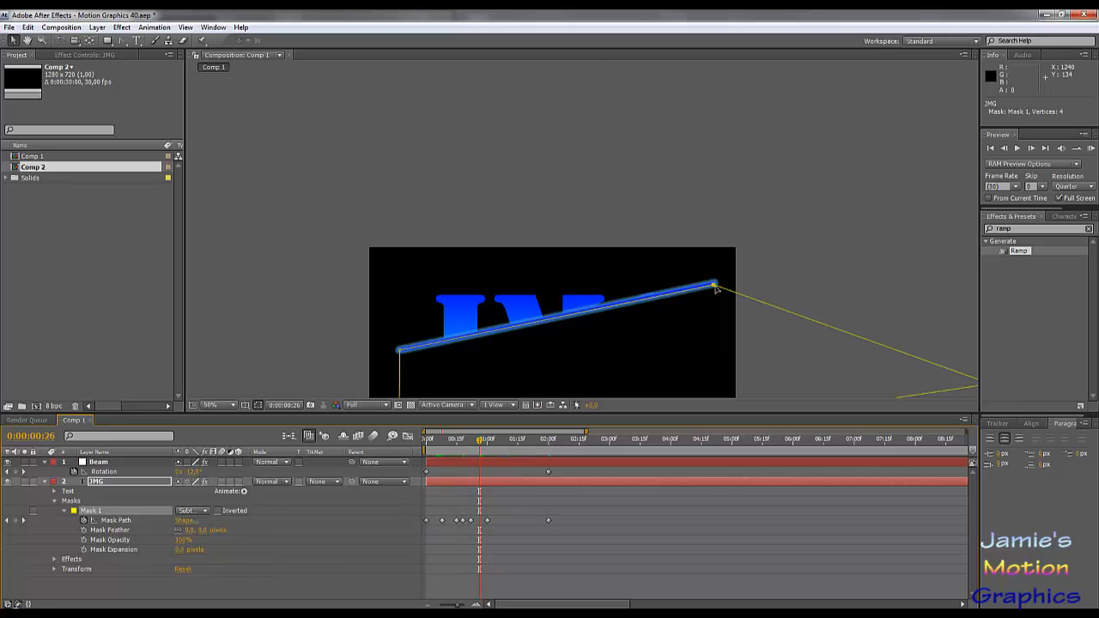
pyautogui.scroll(1, 607, 314)
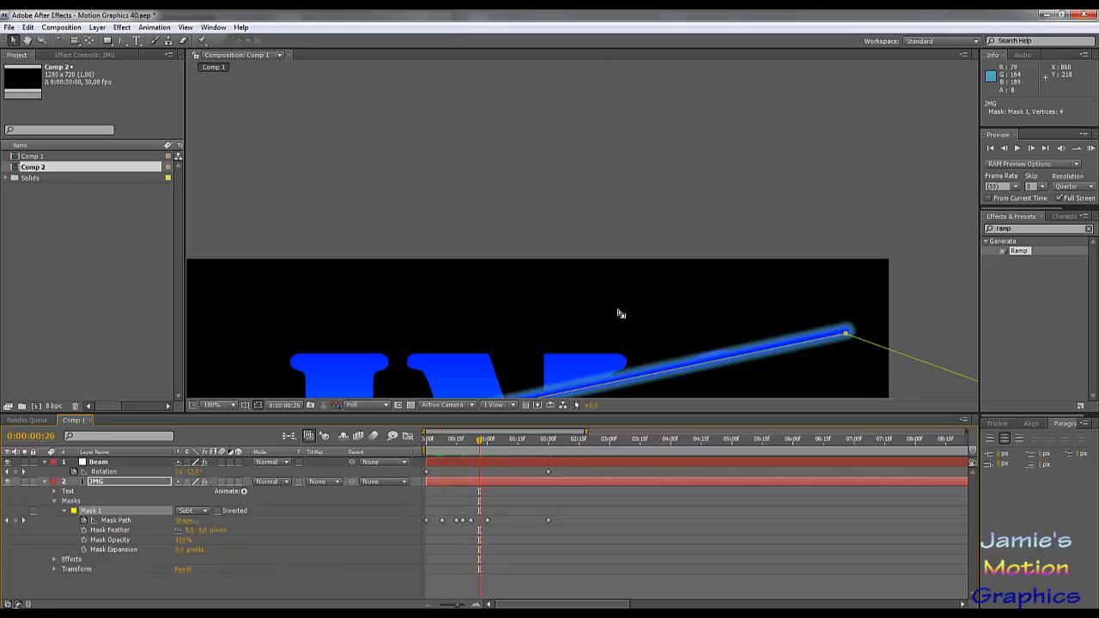
pyautogui.moveTo(697, 280); pyautogui.dragTo(503, 187)
pyautogui.scroll(1, 630, 273)
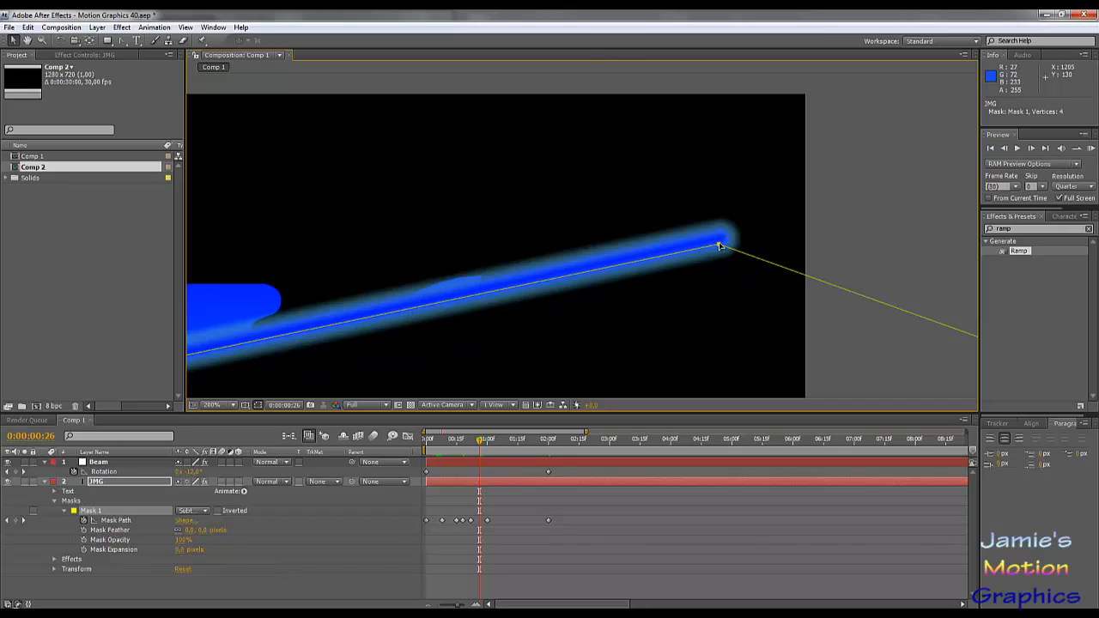
pyautogui.moveTo(481, 446); pyautogui.dragTo(487, 446)
pyautogui.moveTo(603, 322); pyautogui.dragTo(606, 165)
pyautogui.press(',')
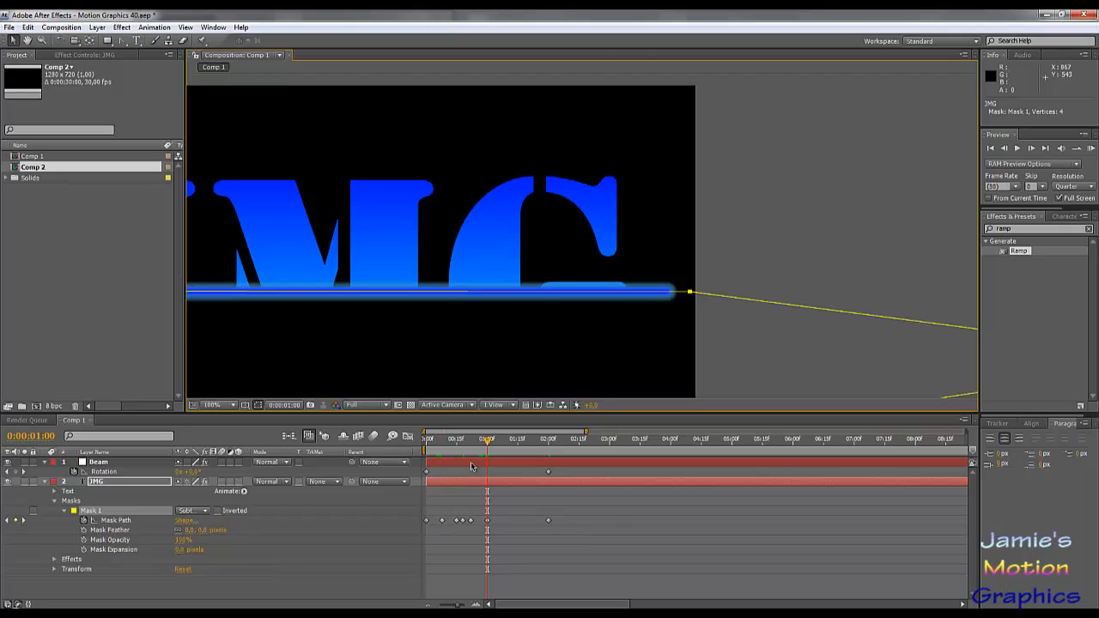
pyautogui.moveTo(478, 445); pyautogui.dragTo(462, 444)
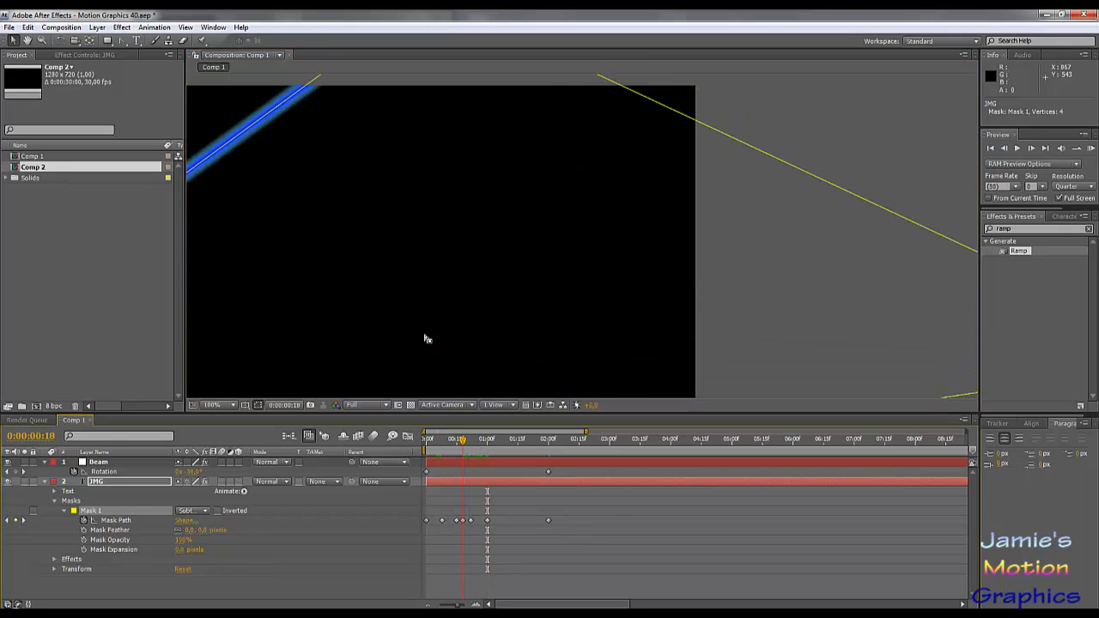
pyautogui.press(',')
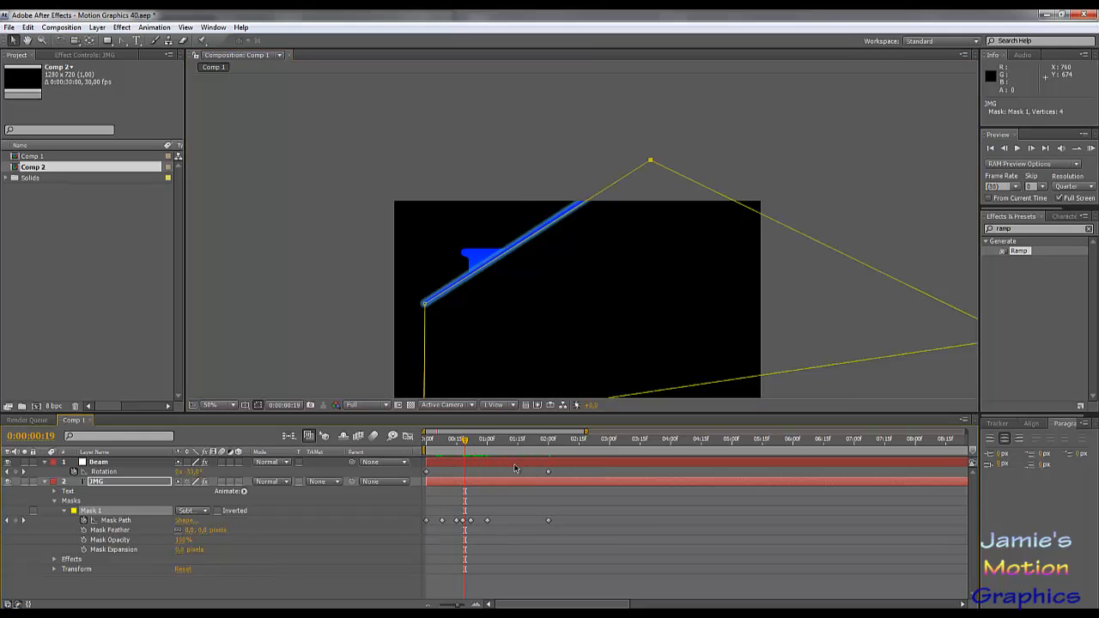
# - Step frame by frame from frame 19 to 1 second 4 frames, checking the mask edge against the beam
pyautogui.press('pagedown')
pyautogui.press('pagedown')
pyautogui.press('pagedown')
pyautogui.press('pagedown')
pyautogui.press('pagedown')
pyautogui.press('pagedown')
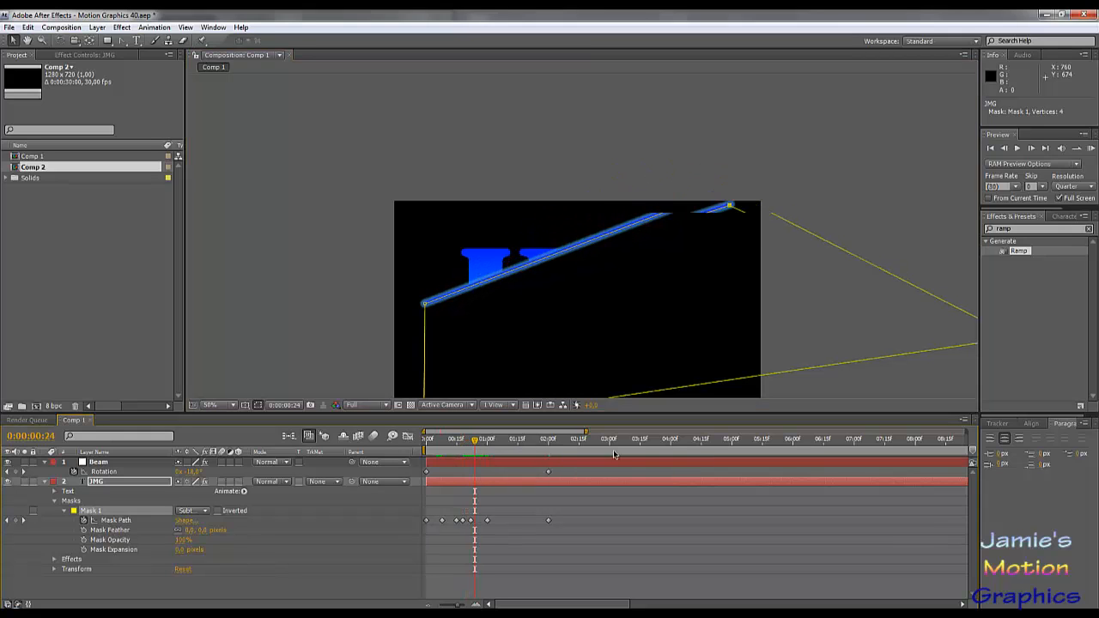
pyautogui.press('pagedown')
pyautogui.press('pagedown')
pyautogui.press('pagedown')
pyautogui.press('pagedown')
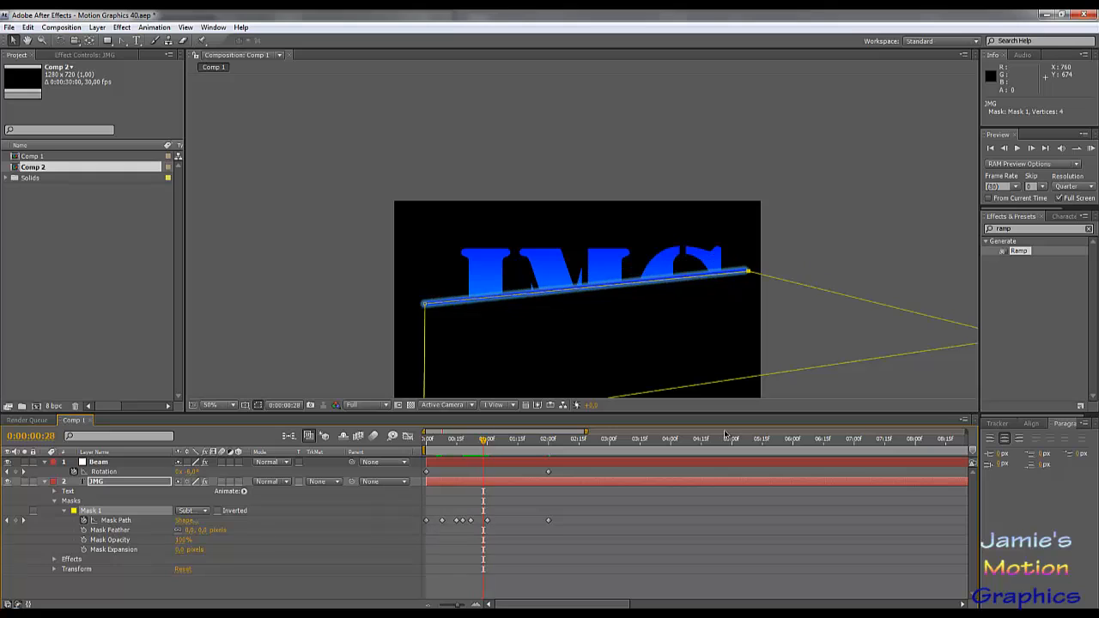
pyautogui.press('pagedown')
pyautogui.press('pagedown')
pyautogui.press('pagedown')
pyautogui.press('pagedown')
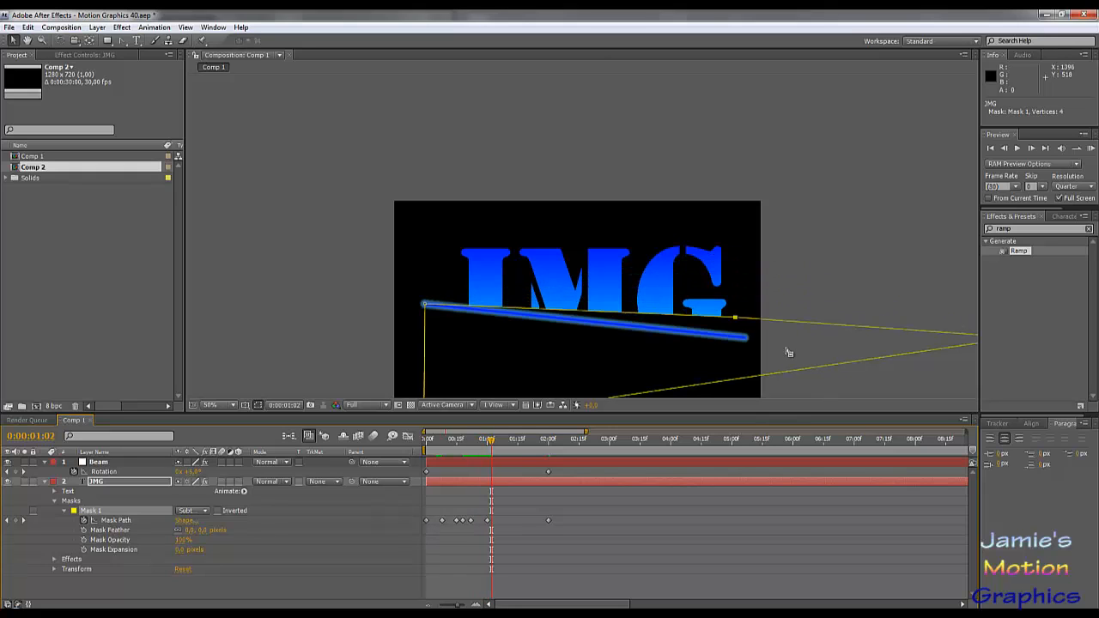
pyautogui.press('pagedown')
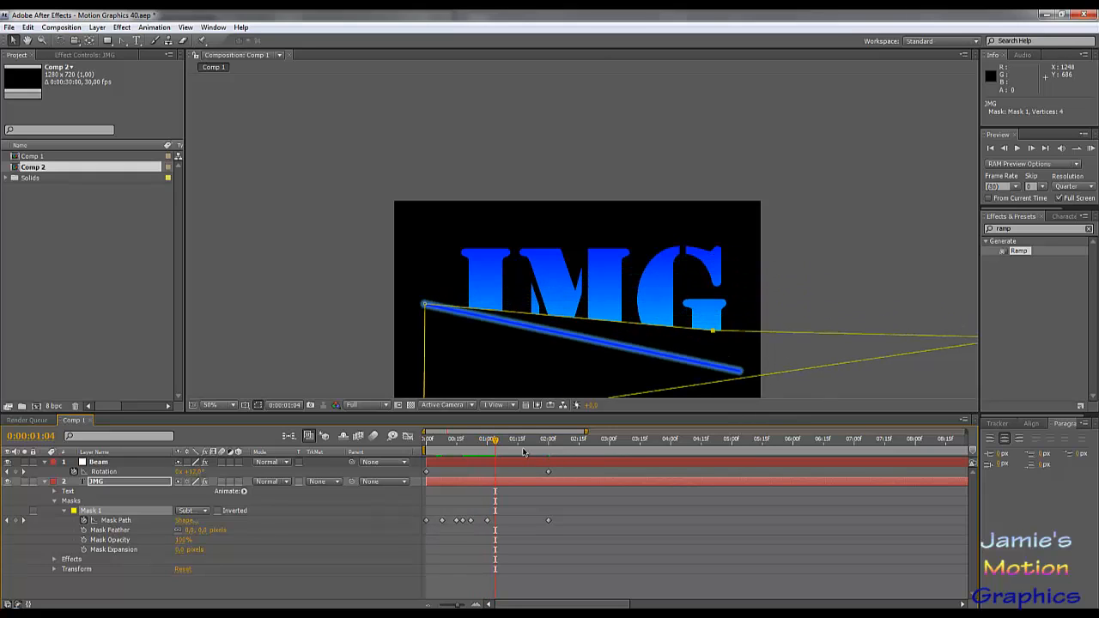
# - At 1 second 15 frames and 1 second 9 frames, move the mask's outer point onto the beam's extended centre line
pyautogui.click(518, 441)
pyautogui.moveTo(607, 322)
pyautogui.mouseDown()
pyautogui.moveTo(631, 268)
pyautogui.moveTo(597, 311)
pyautogui.mouseUp()
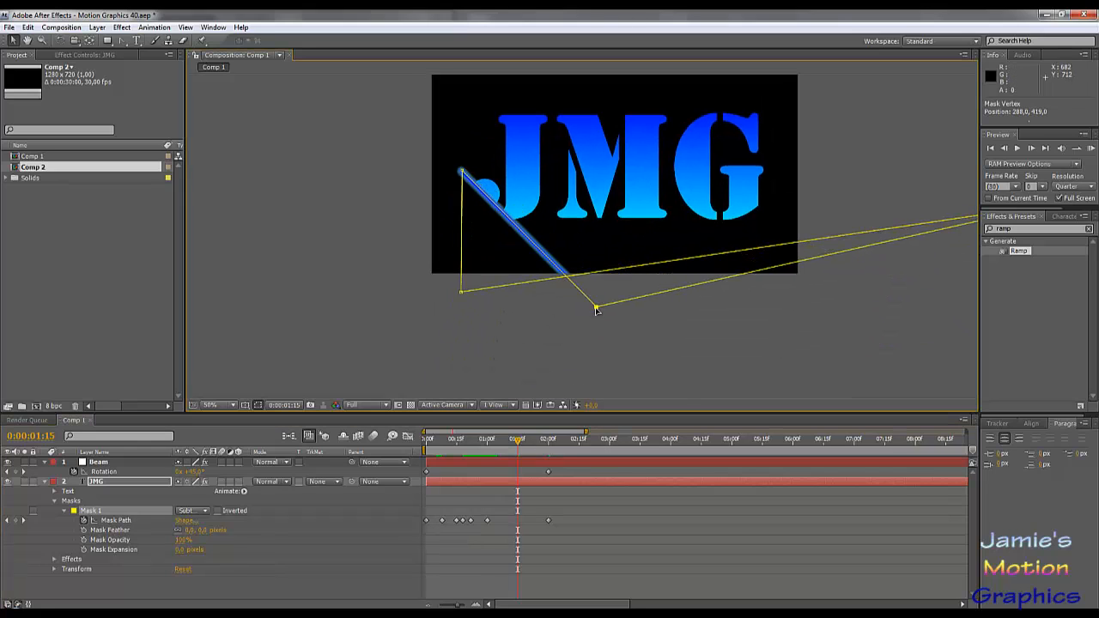
pyautogui.click(506, 445)
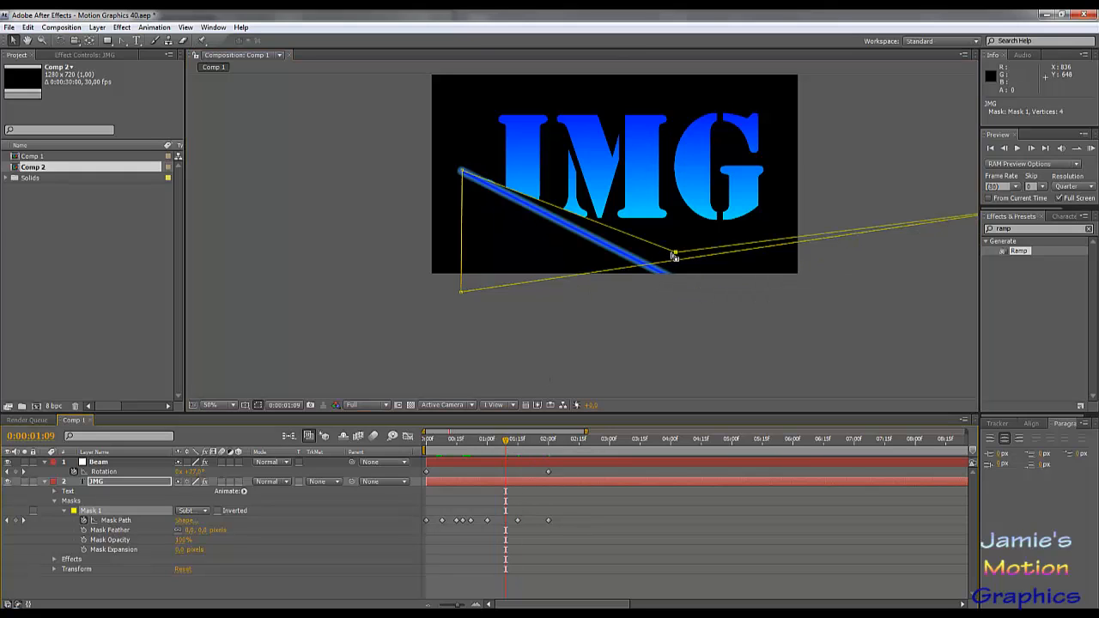
pyautogui.moveTo(676, 256); pyautogui.dragTo(694, 288)
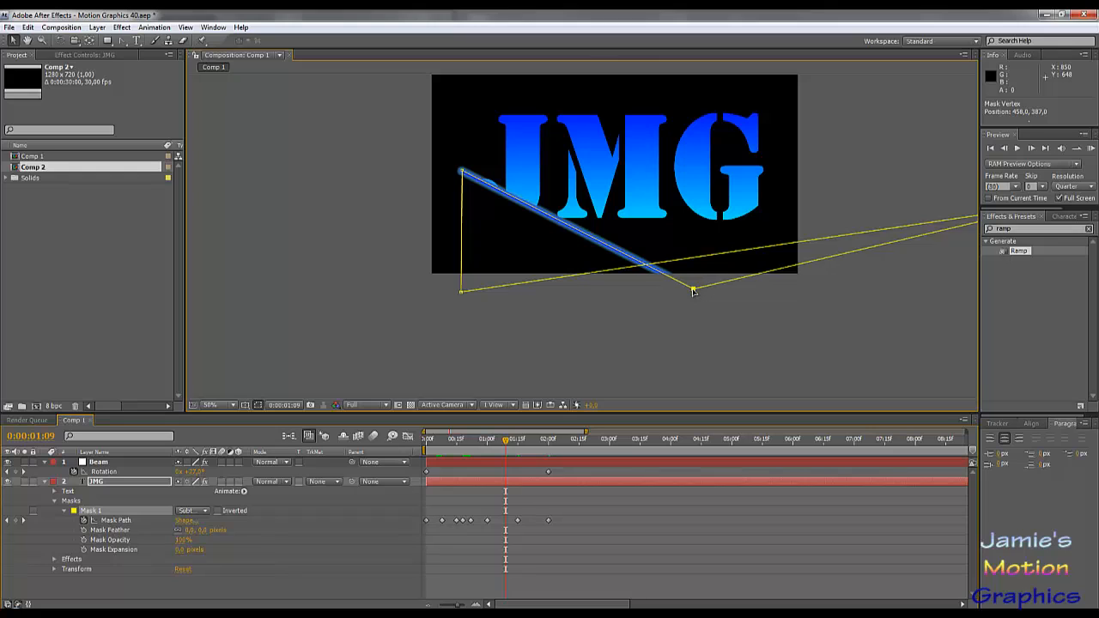
# - Add a Mask Path keyframe at 1 second 23 frames with the current mask shape
pyautogui.click(536, 439)
pyautogui.click(535, 439)
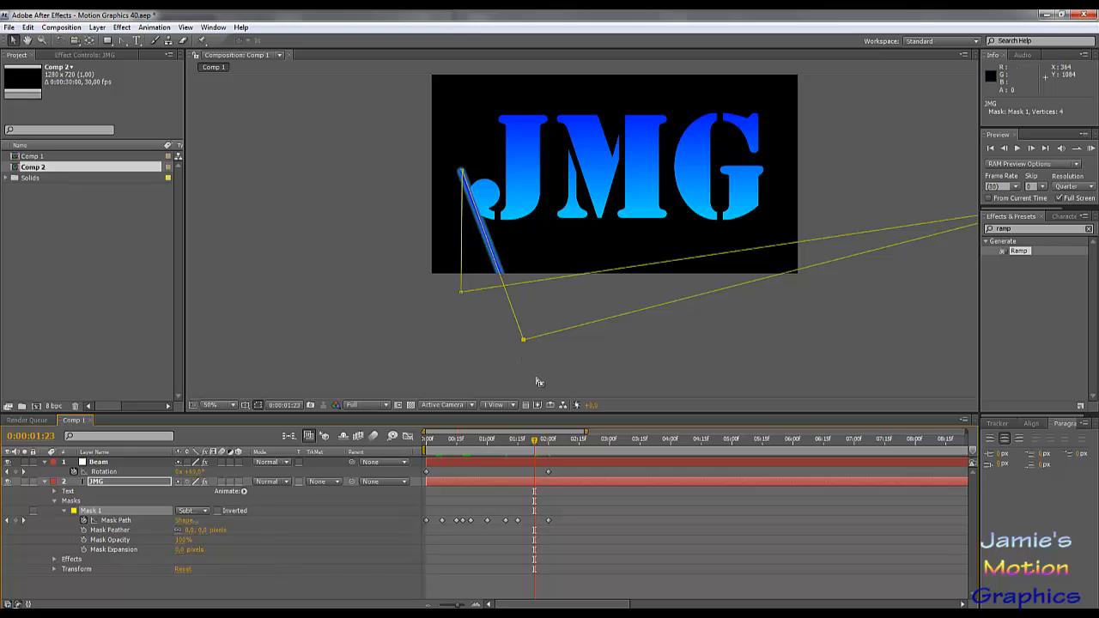
pyautogui.click(18, 520)
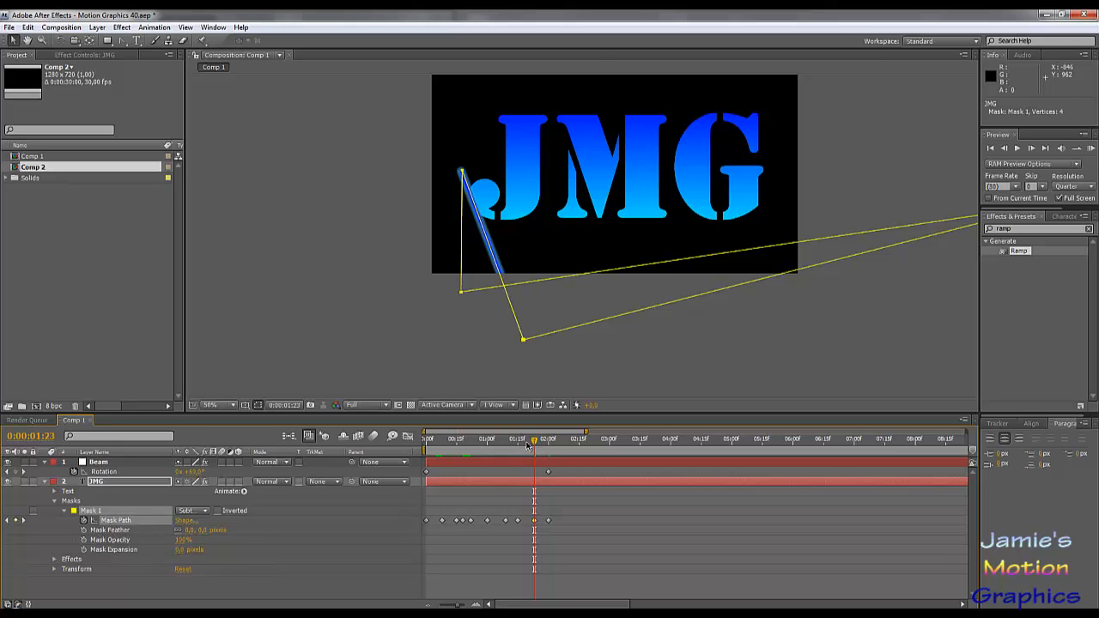
# - Check the mask at 1 second 19 frames, and align its outer point with the beam at 1 second 12 frames
pyautogui.click(526, 443)
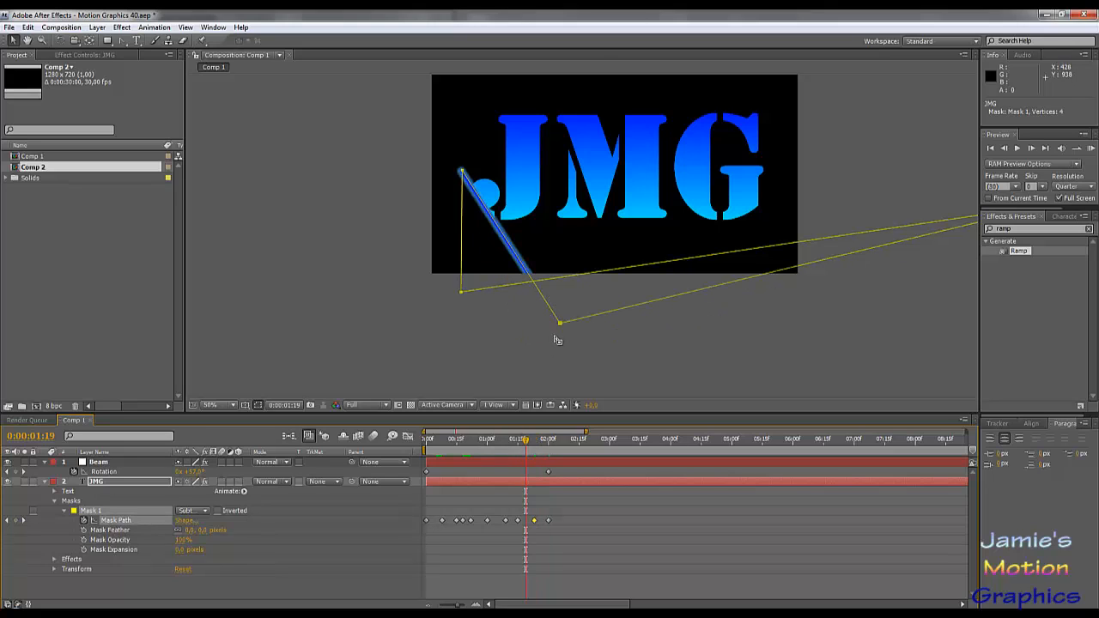
pyautogui.moveTo(526, 444)
pyautogui.mouseDown()
pyautogui.moveTo(544, 450)
pyautogui.moveTo(512, 455)
pyautogui.mouseUp()
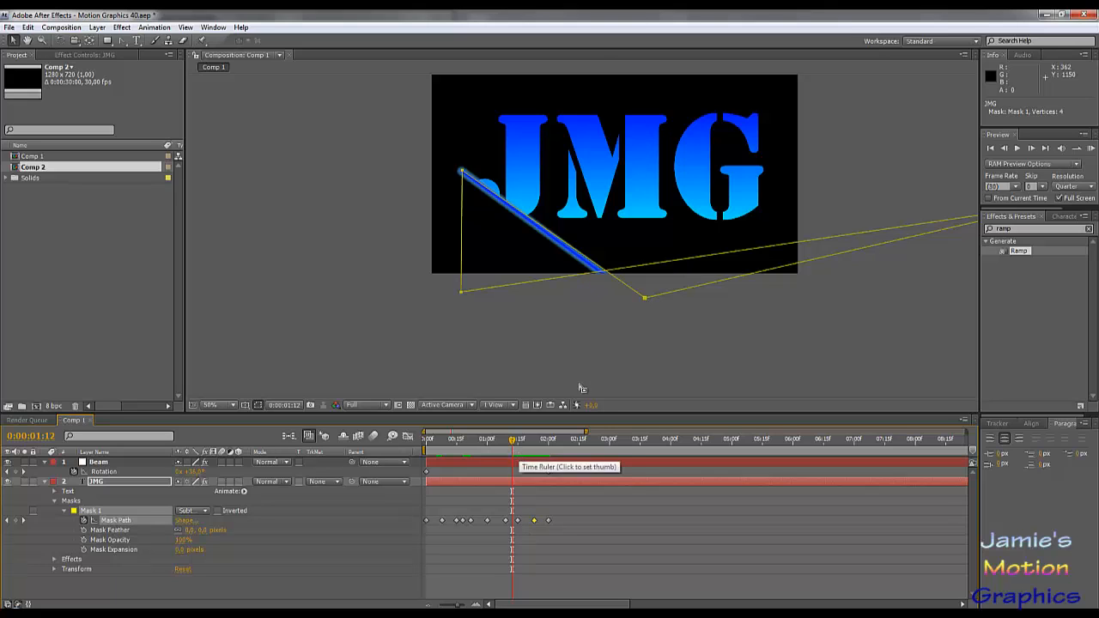
pyautogui.moveTo(647, 300)
pyautogui.mouseDown()
pyautogui.moveTo(632, 291)
pyautogui.moveTo(640, 302)
pyautogui.mouseUp()
pyautogui.hotkey('ctrl', 'z')
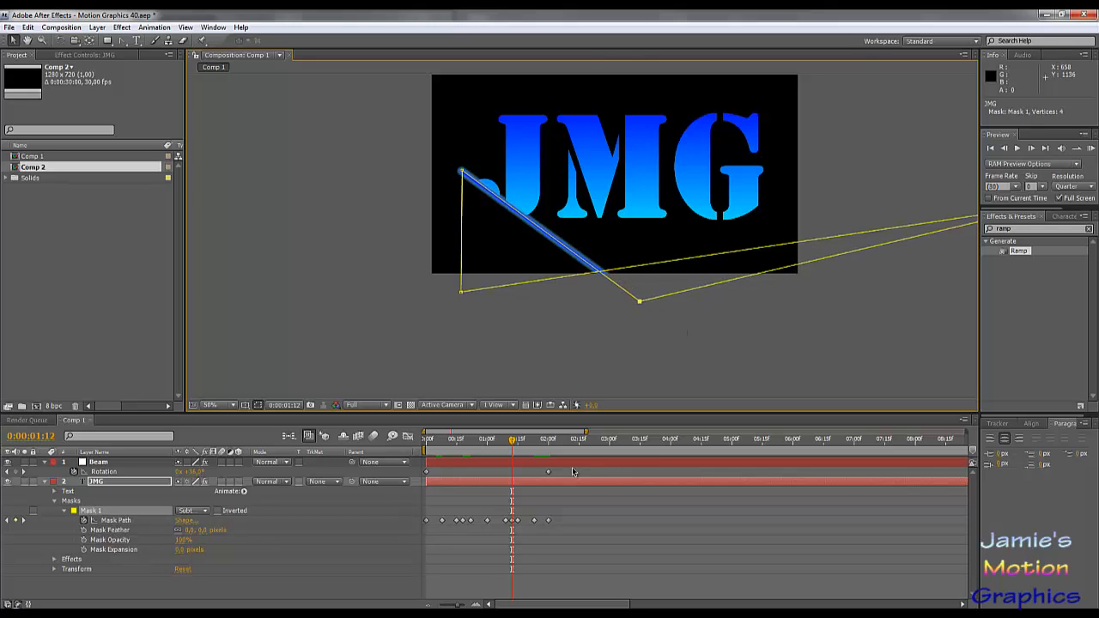
# - At 1 second 5 frames and 1 second 3 frames, align the mask's outer point with the beam just beyond its far end
pyautogui.moveTo(505, 447); pyautogui.dragTo(495, 445)
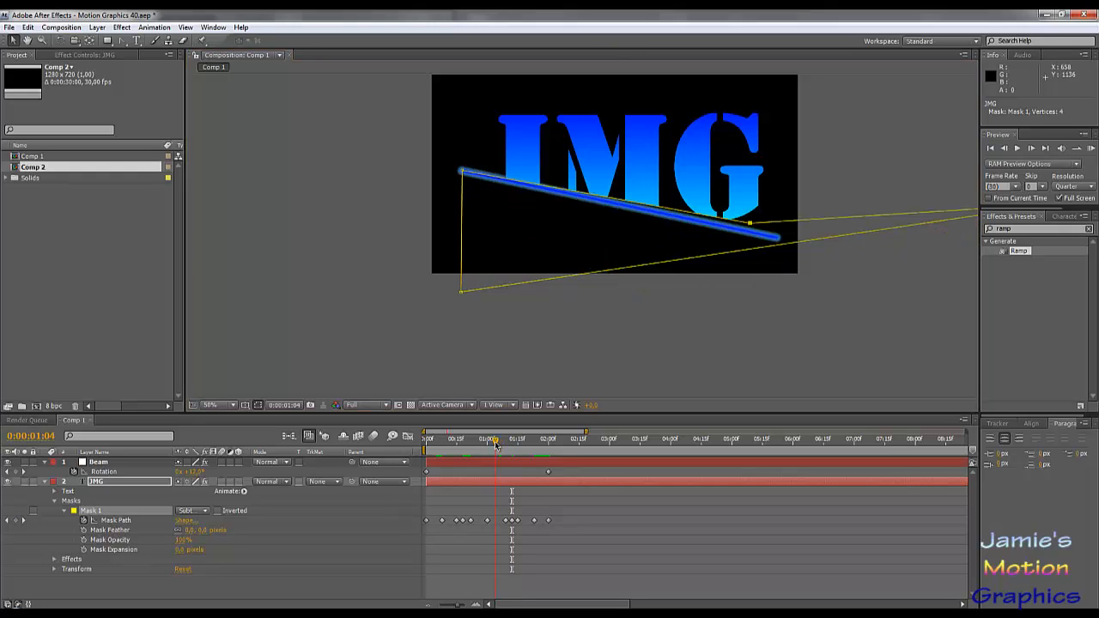
pyautogui.press('pagedown')
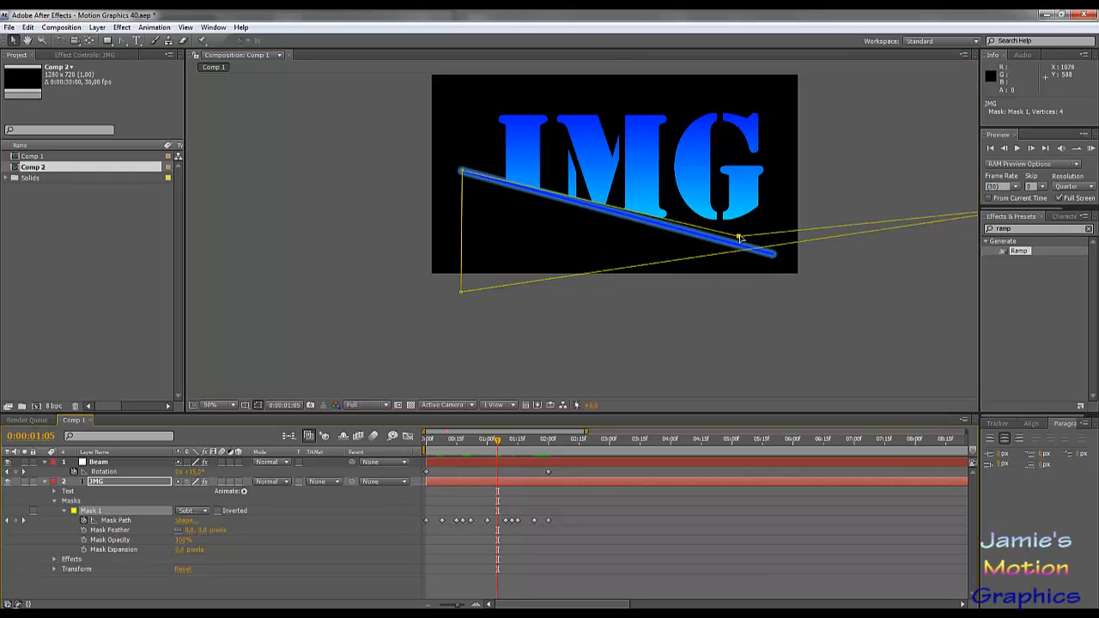
pyautogui.moveTo(739, 238); pyautogui.dragTo(814, 268)
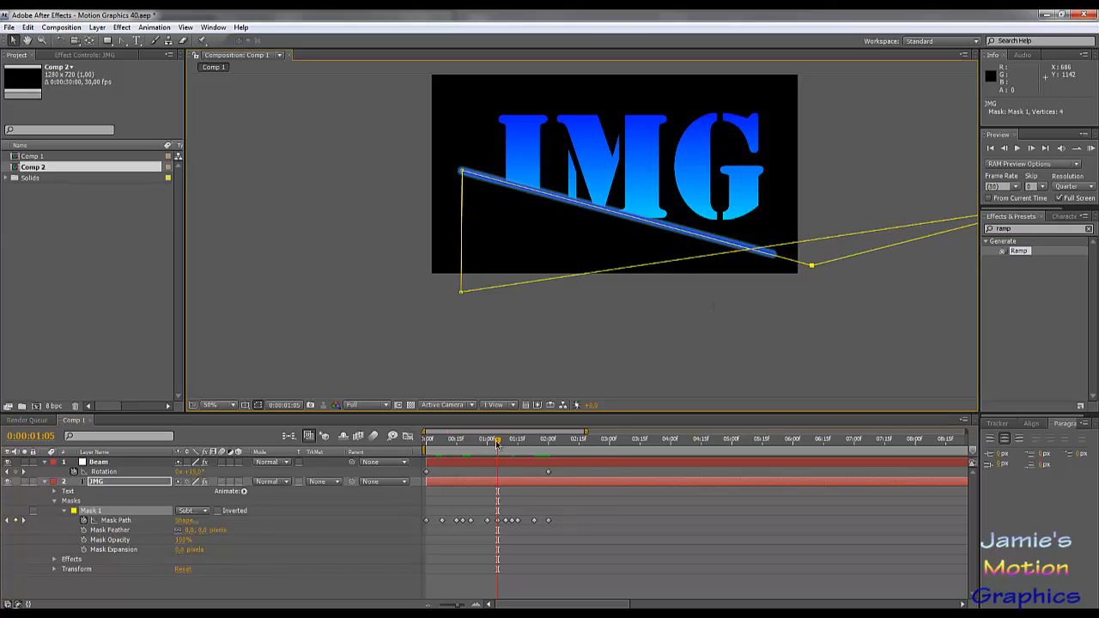
pyautogui.moveTo(496, 445); pyautogui.dragTo(493, 445)
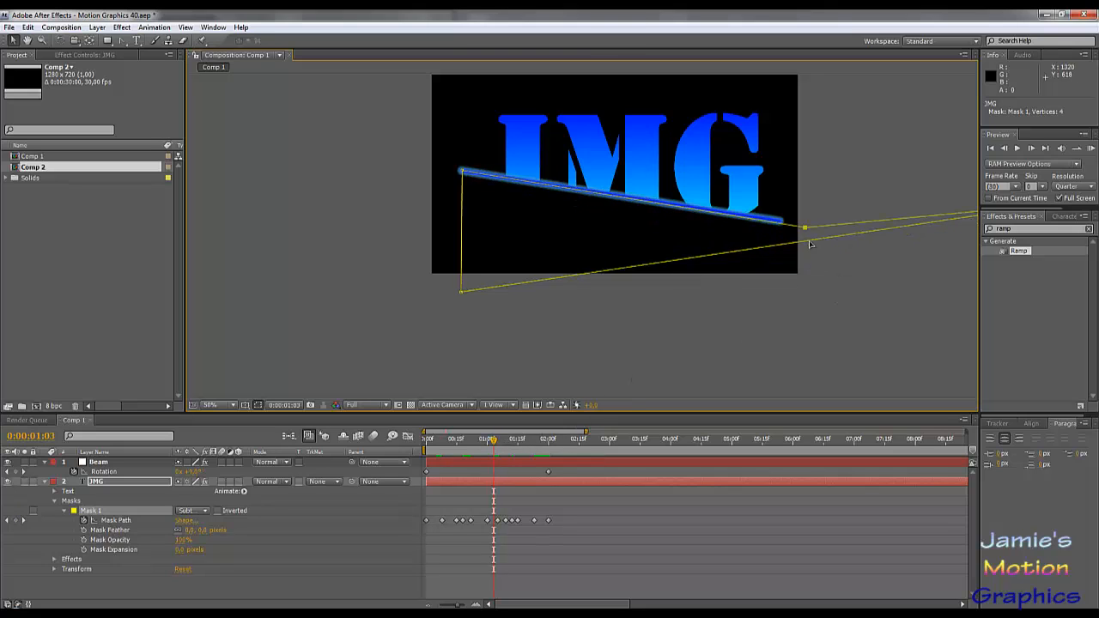
pyautogui.moveTo(806, 228); pyautogui.dragTo(805, 225)
# - Step through the frames between 1 second 1 frame and 1 second 7 frames to check the mask edge against the beam
pyautogui.press('pageup')
pyautogui.press('pageup')
pyautogui.press('pageup')
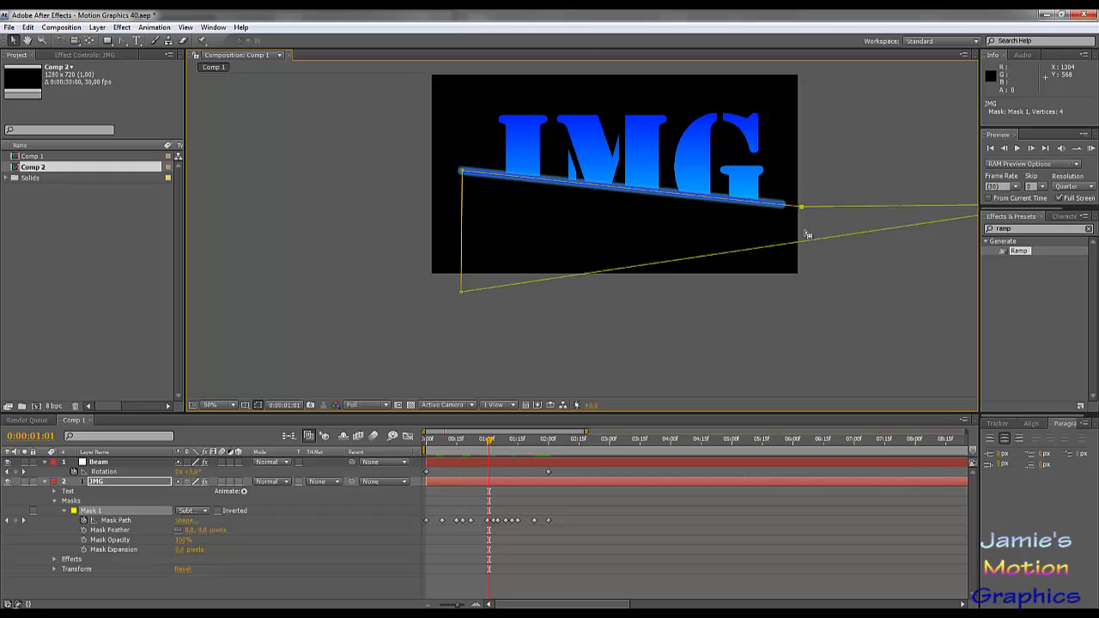
pyautogui.press('pagedown')
pyautogui.press('pagedown')
pyautogui.press('pagedown')
pyautogui.press('pagedown')
pyautogui.press('pagedown')
pyautogui.press('pagedown')
pyautogui.press('pagedown')
pyautogui.press('pagedown')
pyautogui.press('pagedown')
pyautogui.press('pagedown')
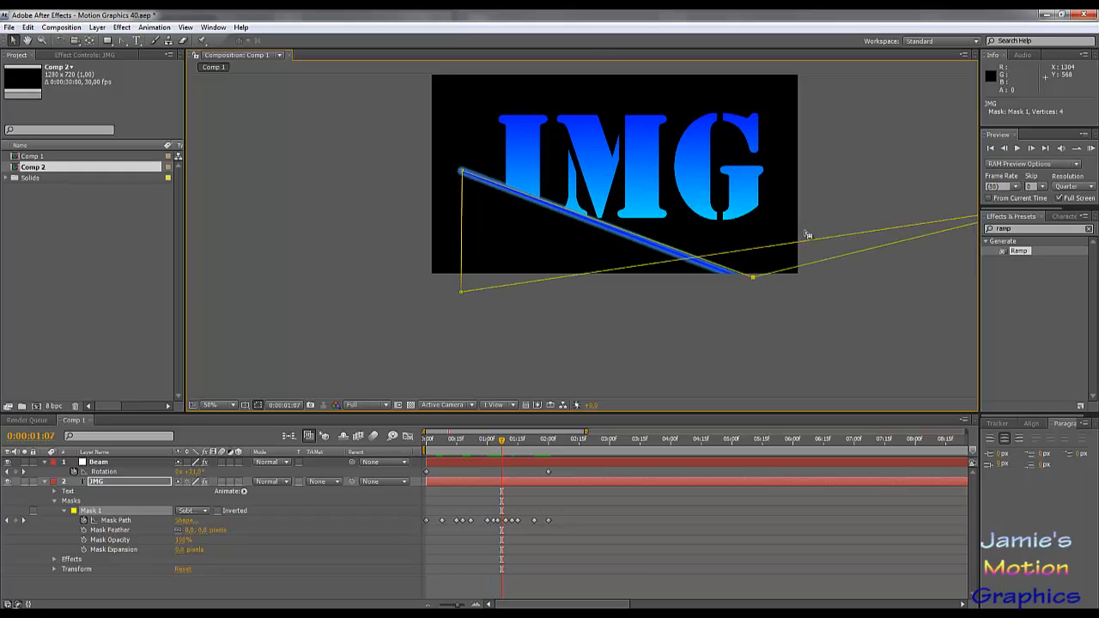
# - At 1 second 6 frames, align the mask's outer point with the beam just beyond its far end
pyautogui.press('pageup')
pyautogui.press('pageup')
pyautogui.press('pageup')
pyautogui.press('pageup')
pyautogui.click(783, 273)
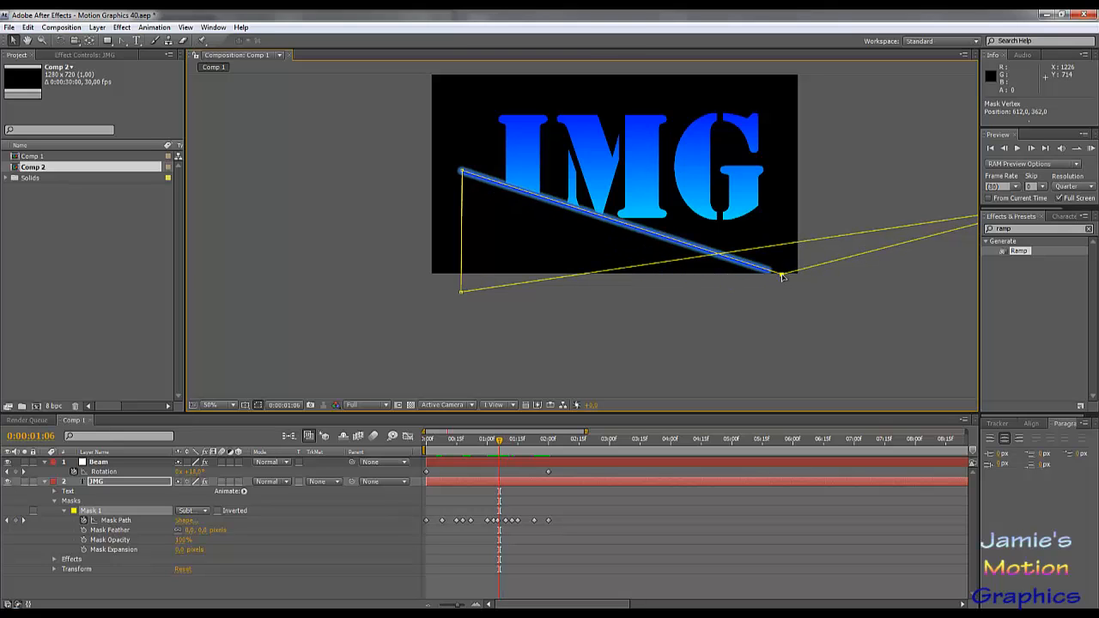
# - Step through the frames from 1 second 6 frames to 2 seconds 1 frame to check the mask edge against the beam
pyautogui.press('pagedown')
pyautogui.press('pagedown')
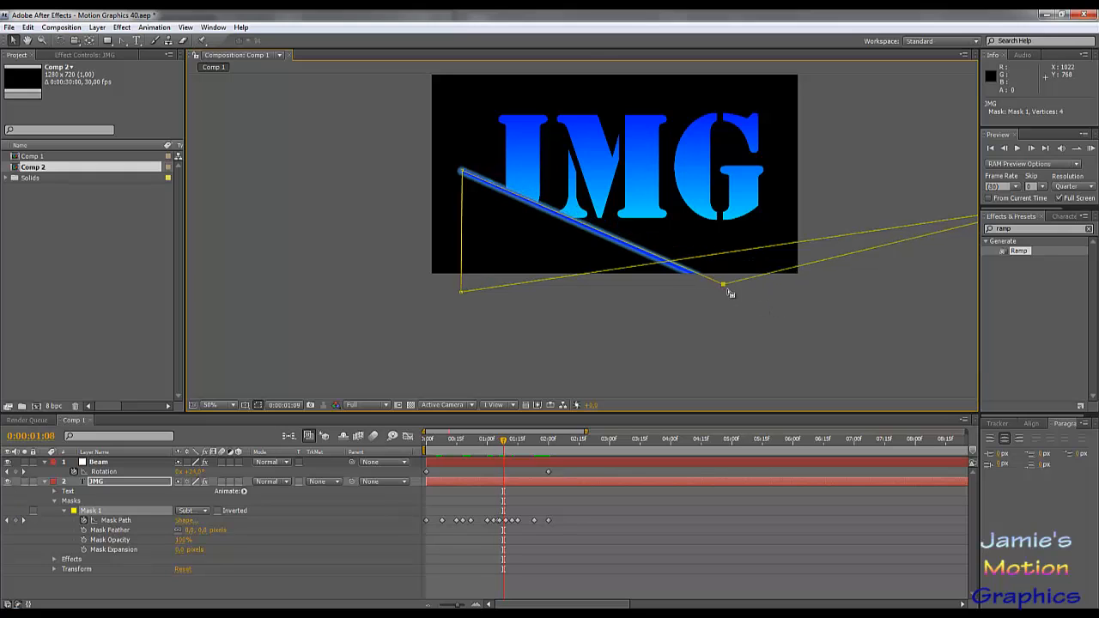
pyautogui.press('pagedown')
pyautogui.press('pagedown')
pyautogui.press('pagedown')
pyautogui.press('pagedown')
pyautogui.press('pagedown')
pyautogui.press('pagedown')
pyautogui.press('pagedown')
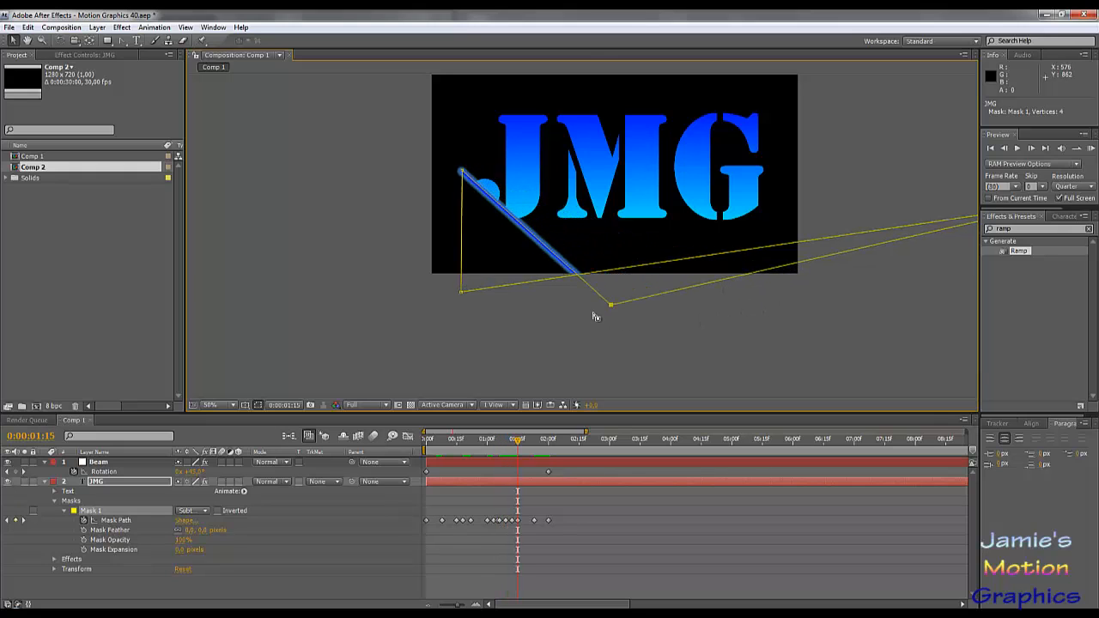
pyautogui.press('pagedown')
pyautogui.press('pagedown')
pyautogui.press('pagedown')
pyautogui.press('pagedown')
pyautogui.press('pagedown')
pyautogui.press('pagedown')
pyautogui.press('pagedown')
pyautogui.press('pagedown')
pyautogui.press('pagedown')
pyautogui.press('pagedown')
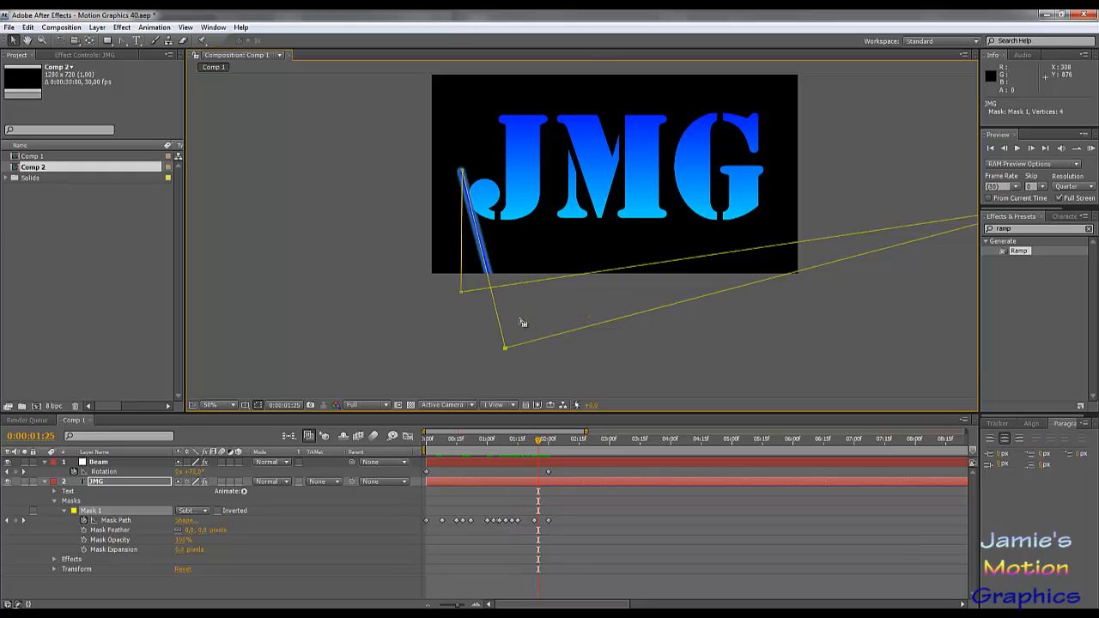
pyautogui.press('pagedown')
pyautogui.press('pagedown')
pyautogui.press('pagedown')
pyautogui.press('pagedown')
pyautogui.press('pagedown')
pyautogui.press('pagedown')
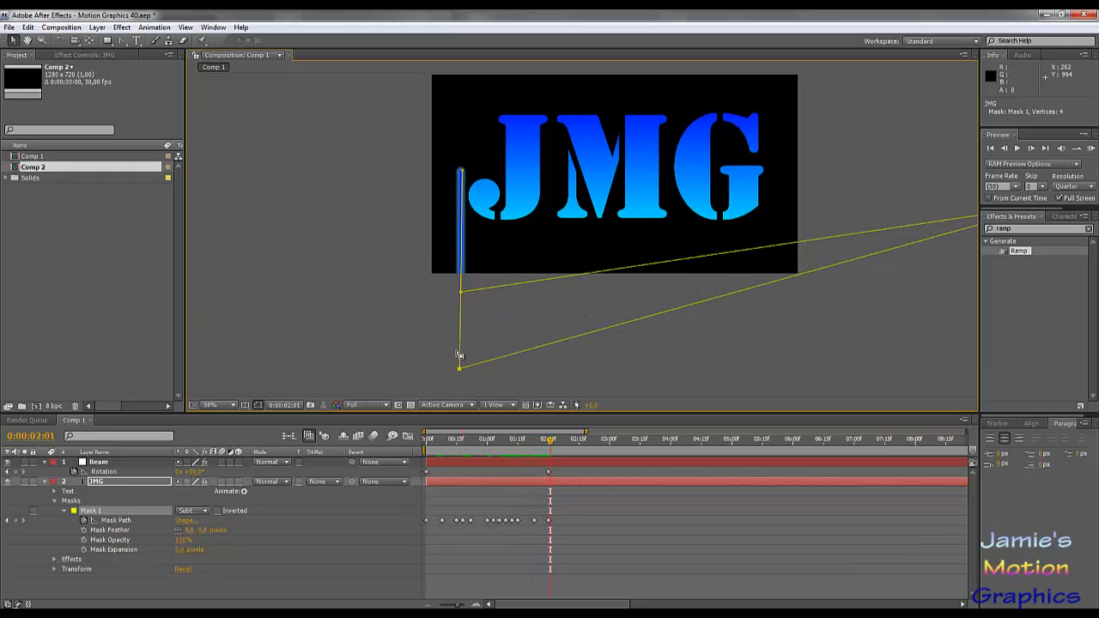
# - Deselect the mask and the JMG layer, and play a RAM preview of the rotating beam reveal
pyautogui.click(406, 342)
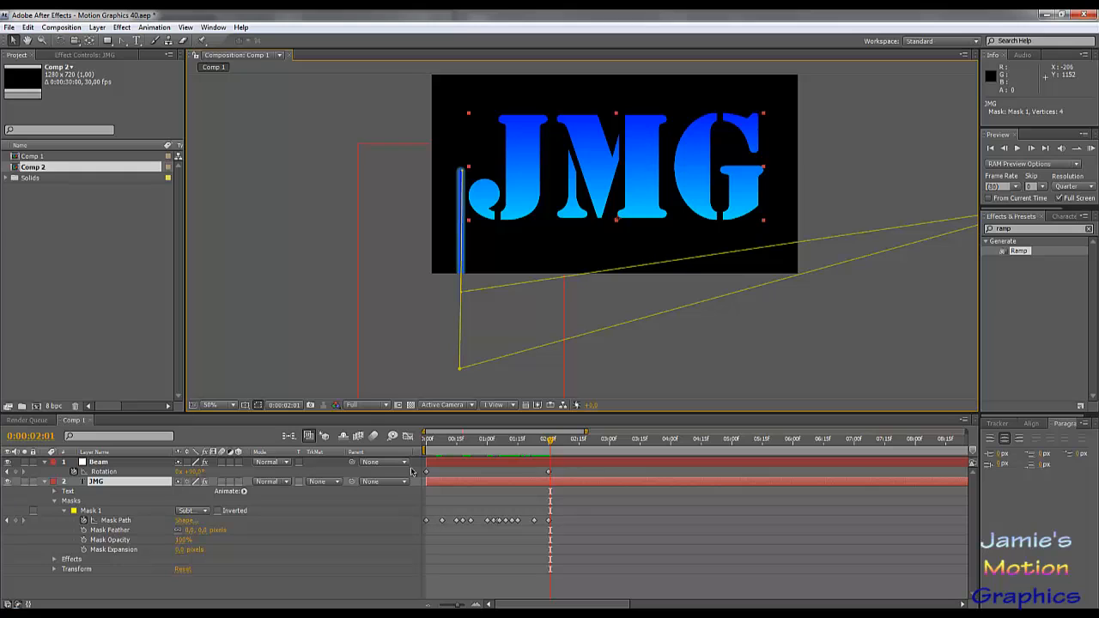
pyautogui.click(655, 545)
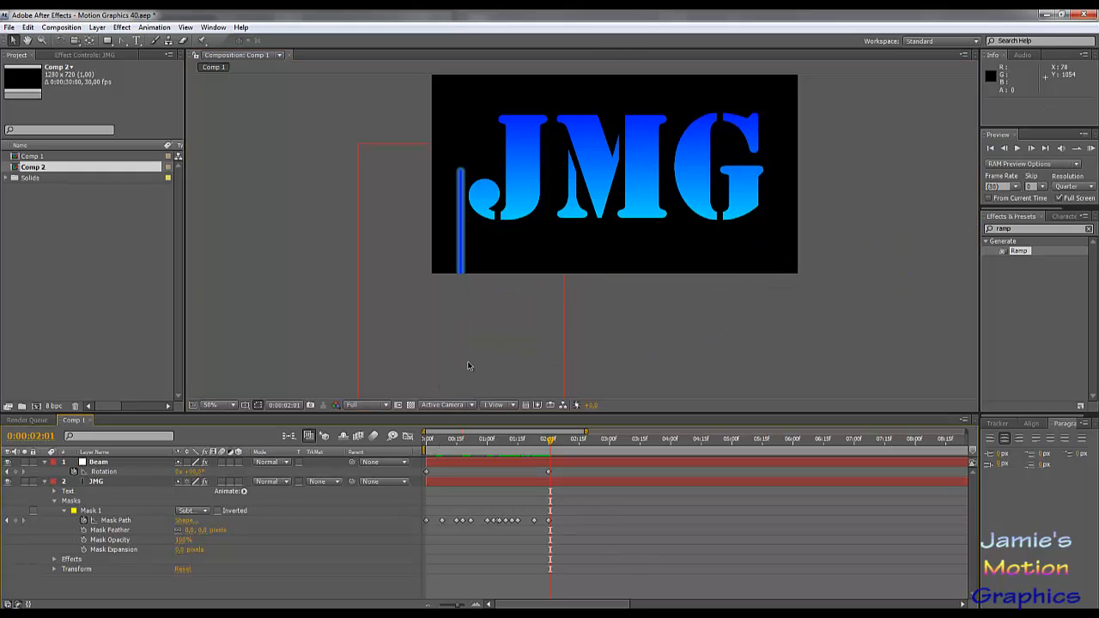
pyautogui.press('KP_0')
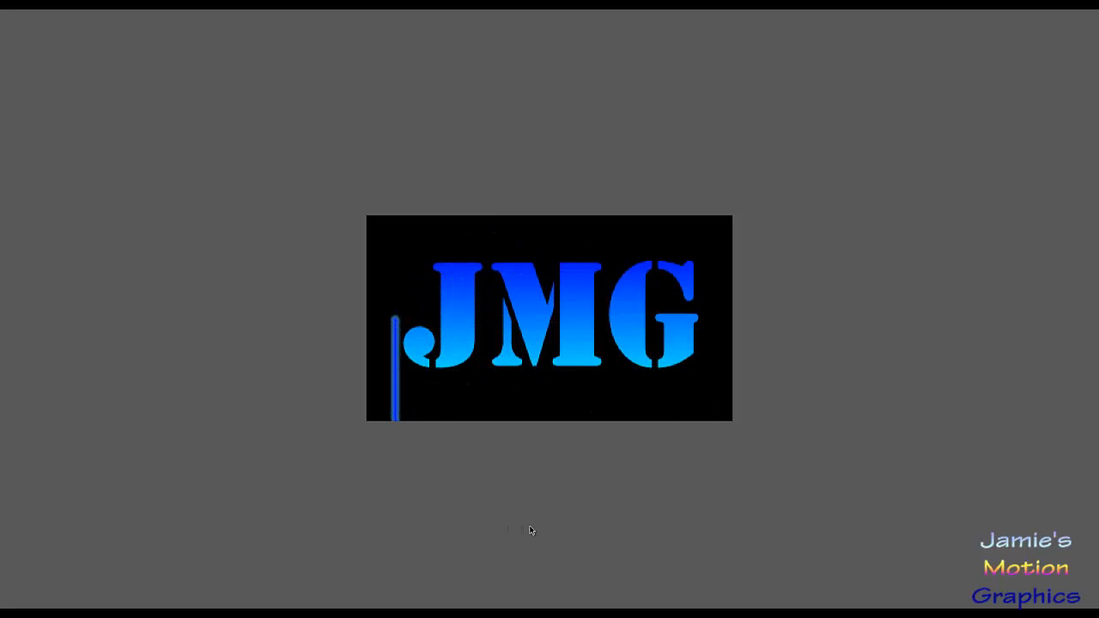
pyautogui.press('space')
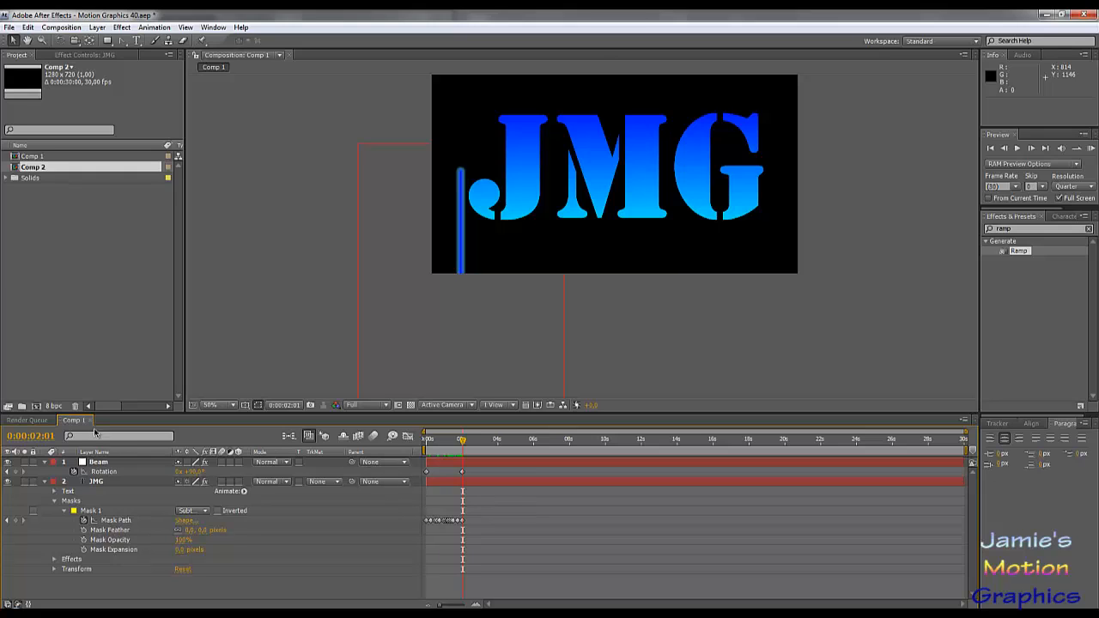
# - Create a new composition named Final Design with the default 1280 x 720, 30-second settings
pyautogui.click(71, 234)
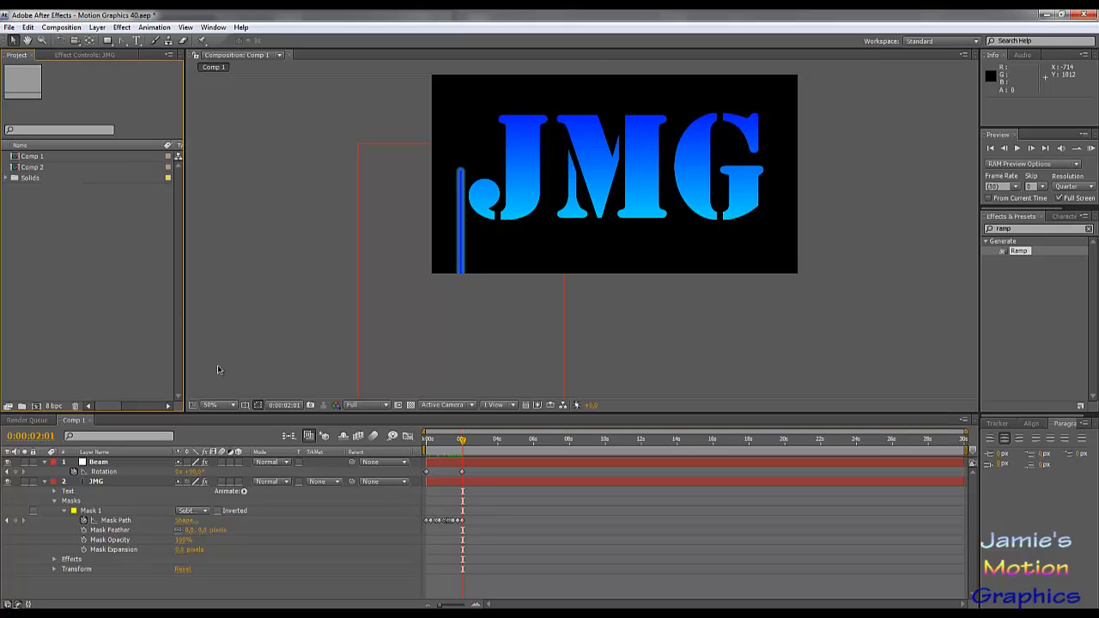
pyautogui.click(61, 27)
pyautogui.click(81, 40)
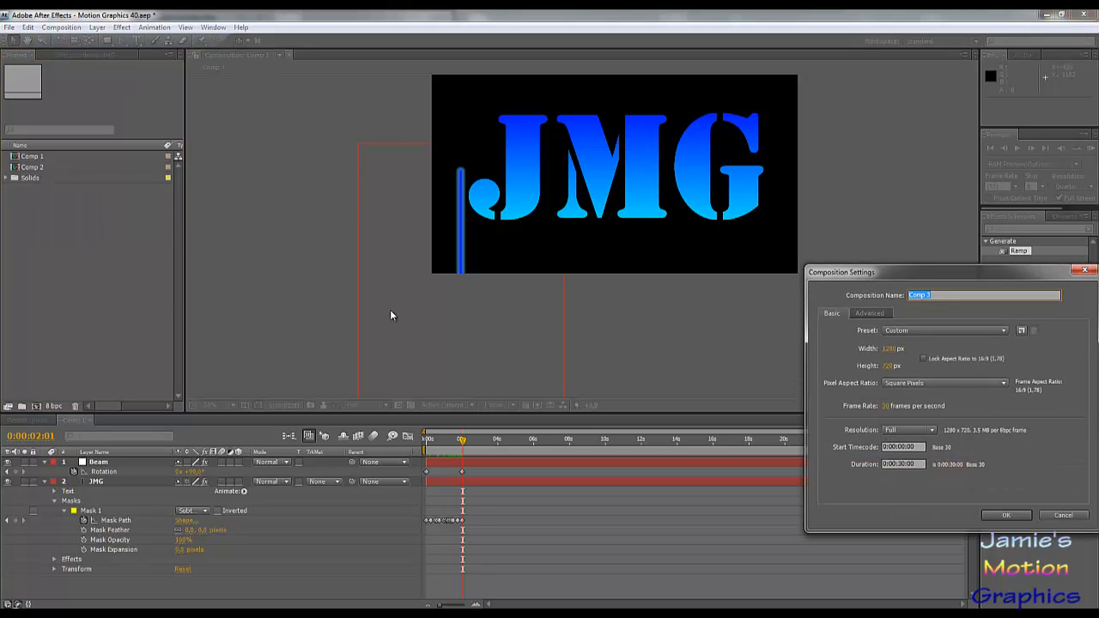
pyautogui.write('Ra')
pyautogui.write('nal Design')
pyautogui.press('Return')
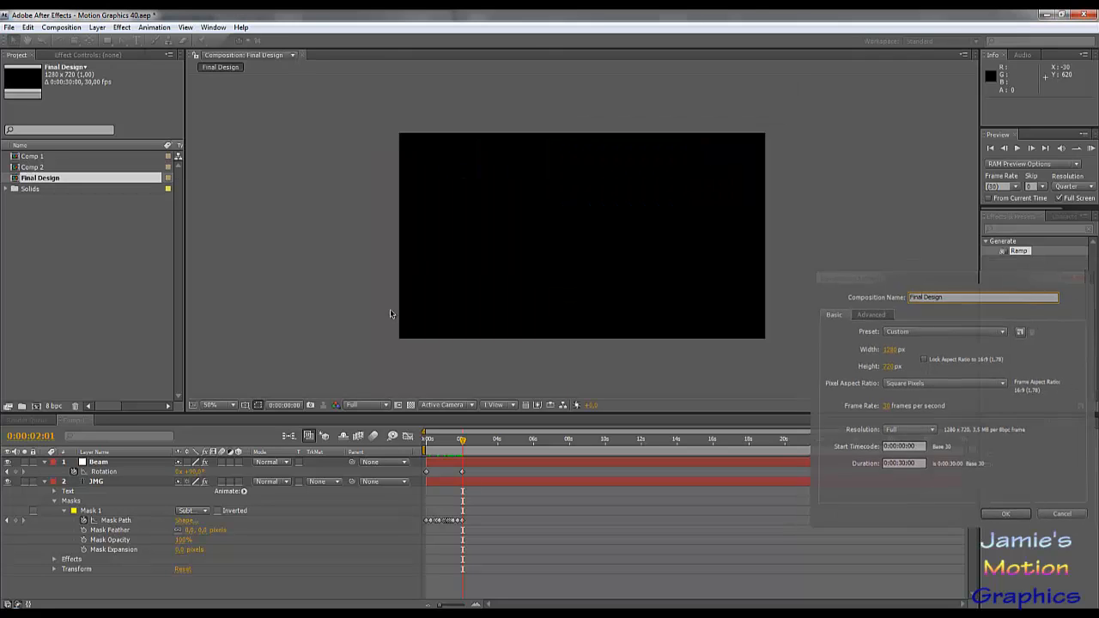
# - Add Comp 2 and Comp 1 as layers in the Final Design composition, with Comp 2 above Comp 1
pyautogui.click(46, 167)
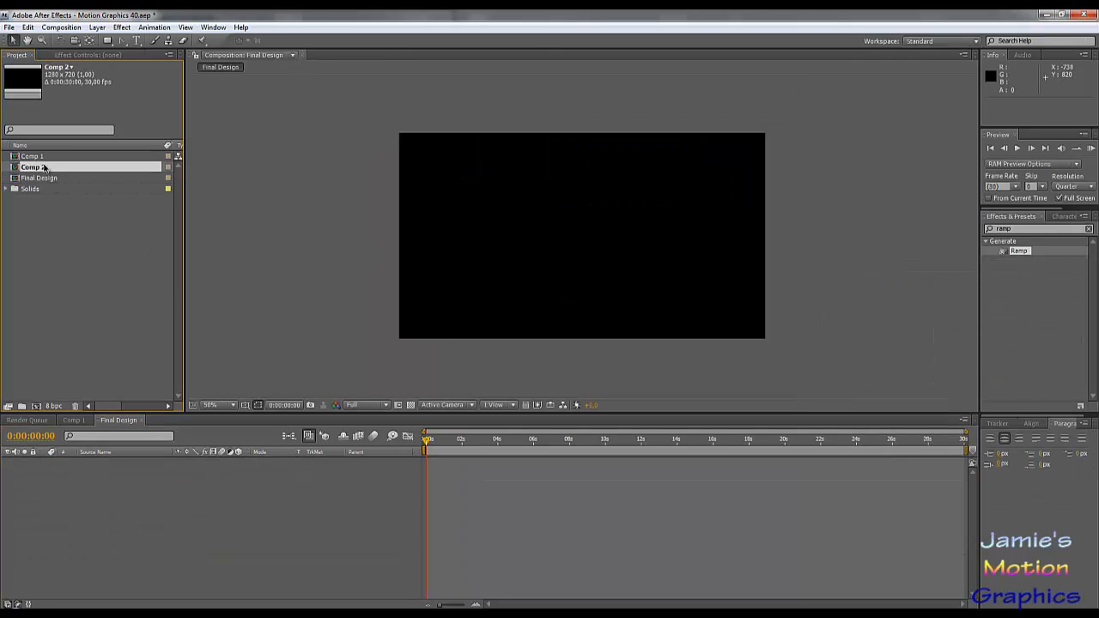
pyautogui.keyDown('shift'); pyautogui.click(45, 157); pyautogui.keyUp('shift')
pyautogui.moveTo(45, 157); pyautogui.dragTo(102, 477)
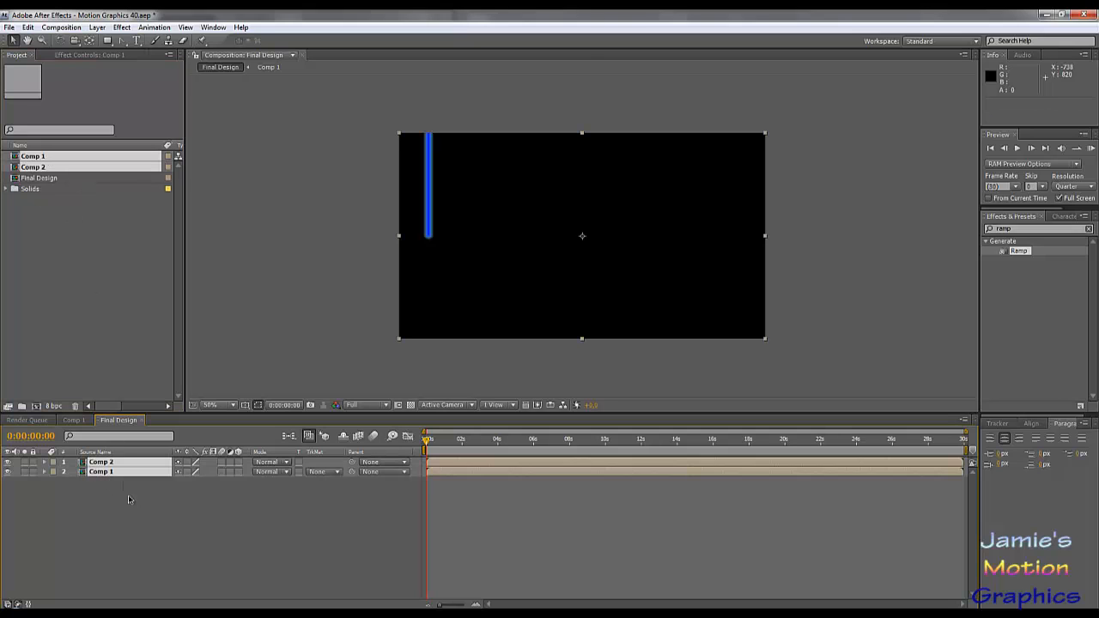
pyautogui.click(128, 495)
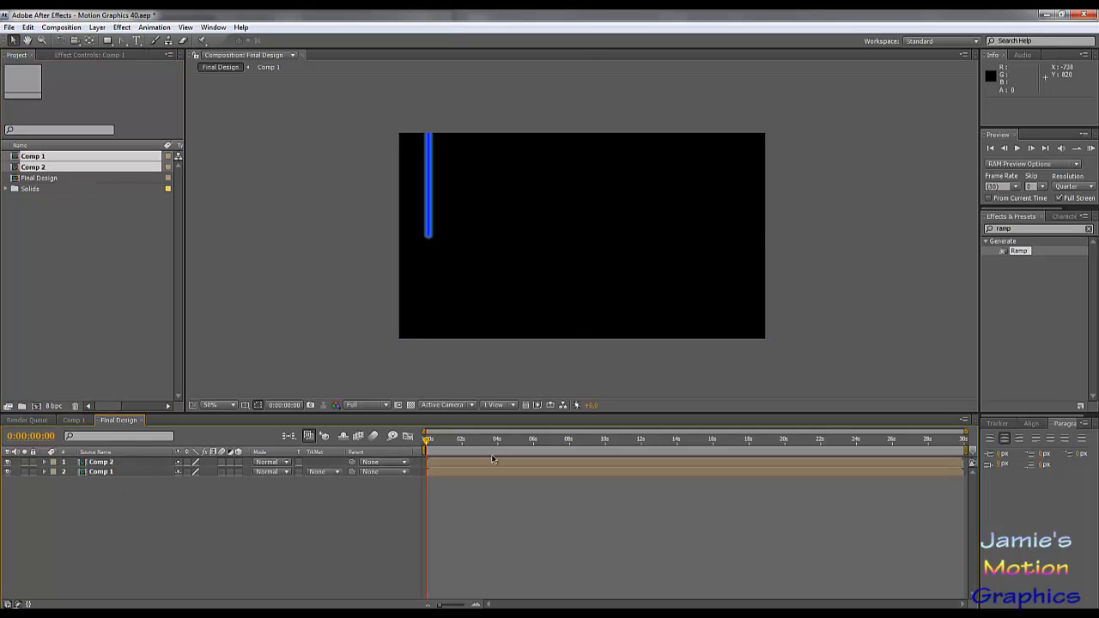
# - Shift the Comp 1 layer to start at 3 seconds, and split Comp 2 there, deleting its remainder
pyautogui.moveTo(484, 472); pyautogui.dragTo(531, 475)
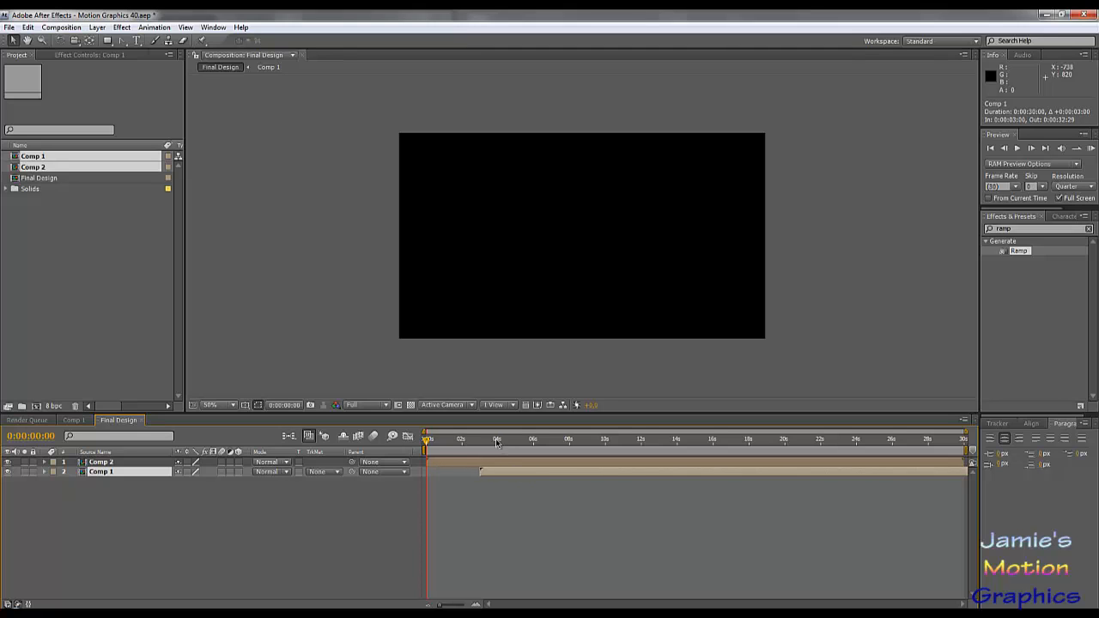
pyautogui.moveTo(498, 441); pyautogui.dragTo(482, 440)
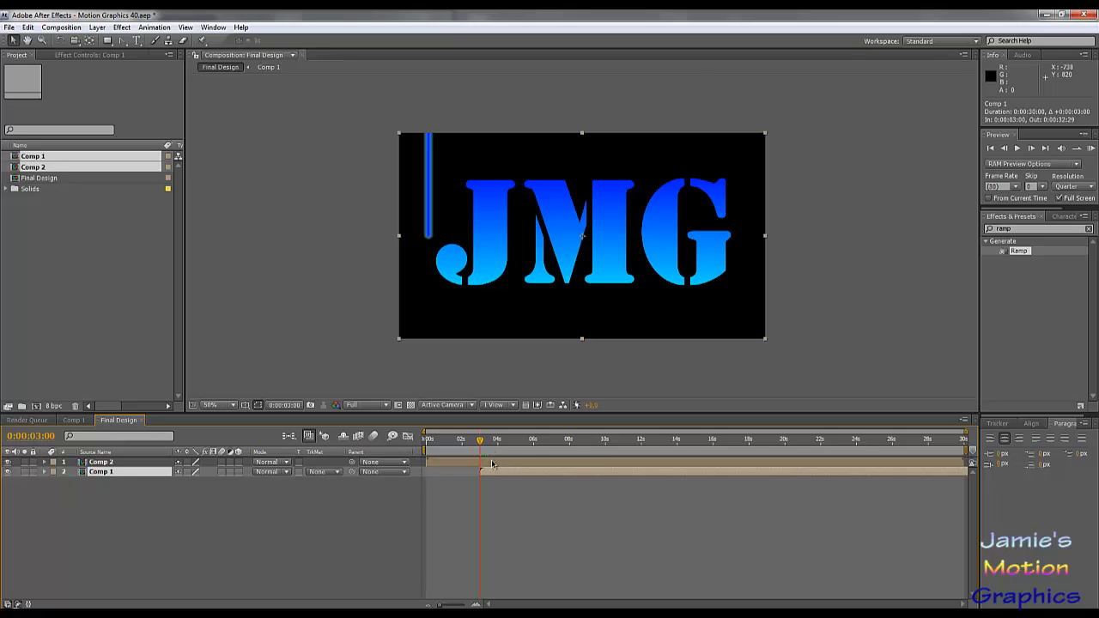
pyautogui.click(492, 463)
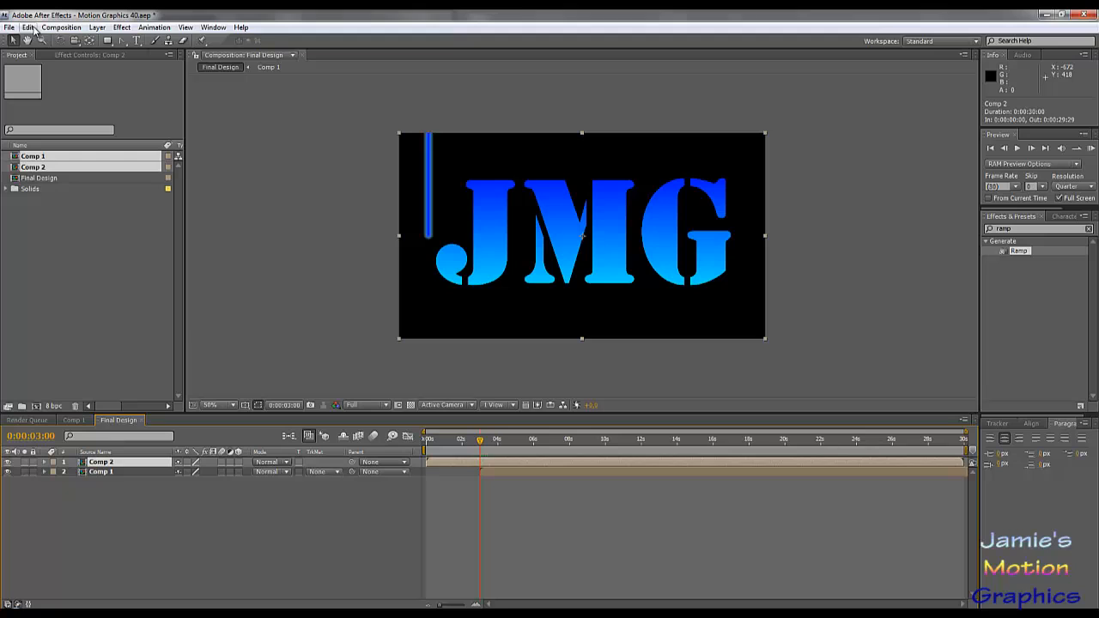
pyautogui.click(30, 28)
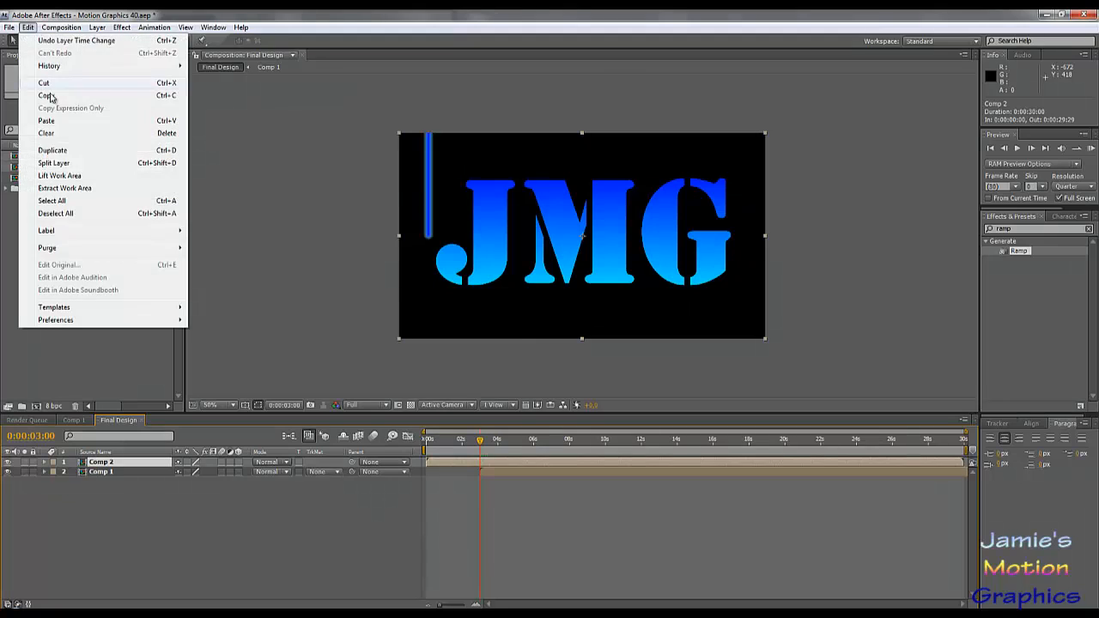
pyautogui.click(89, 167)
pyautogui.press('Delete')
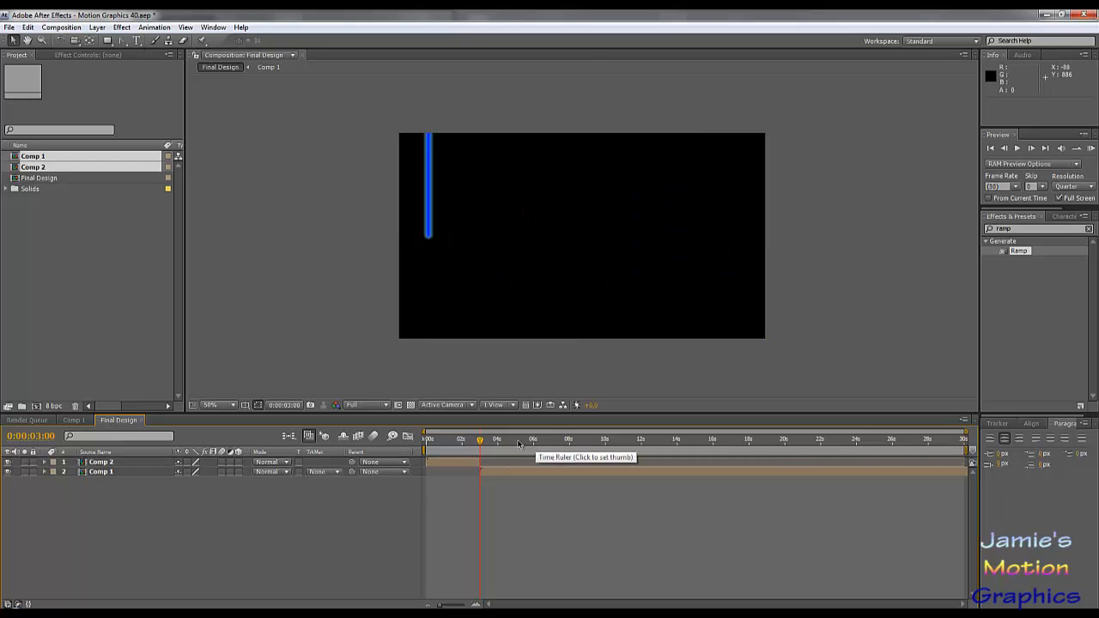
# - Play a RAM preview of Final Design from the start to check how the two beam reveals follow each other
pyautogui.click(451, 451)
pyautogui.moveTo(451, 451); pyautogui.dragTo(417, 488)
pyautogui.press('space')
pyautogui.press('KP_0')
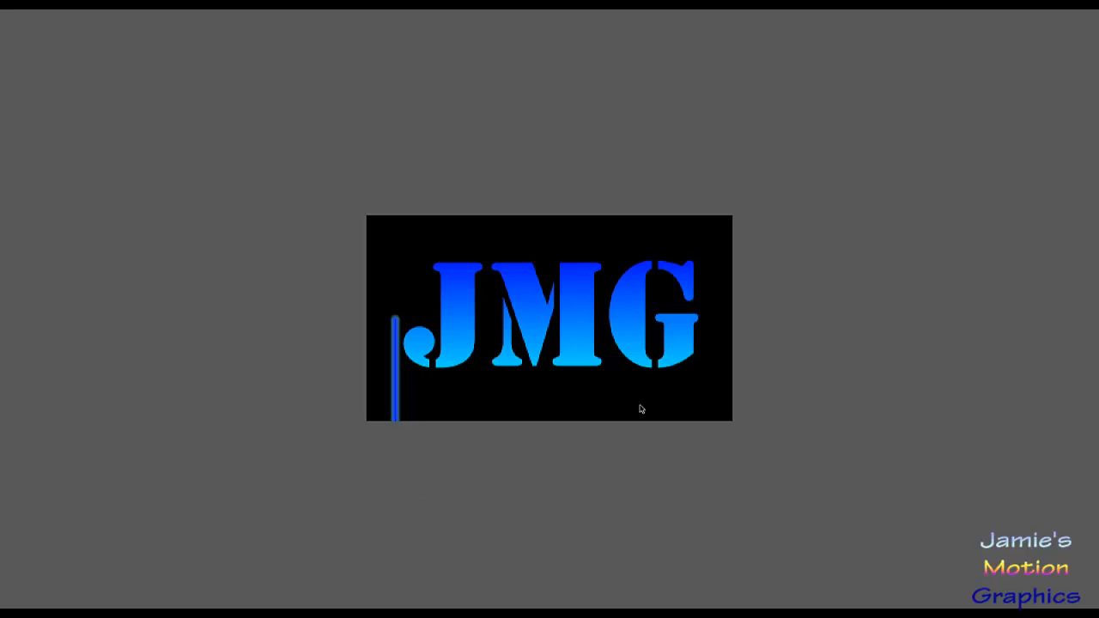
pyautogui.click(726, 448)
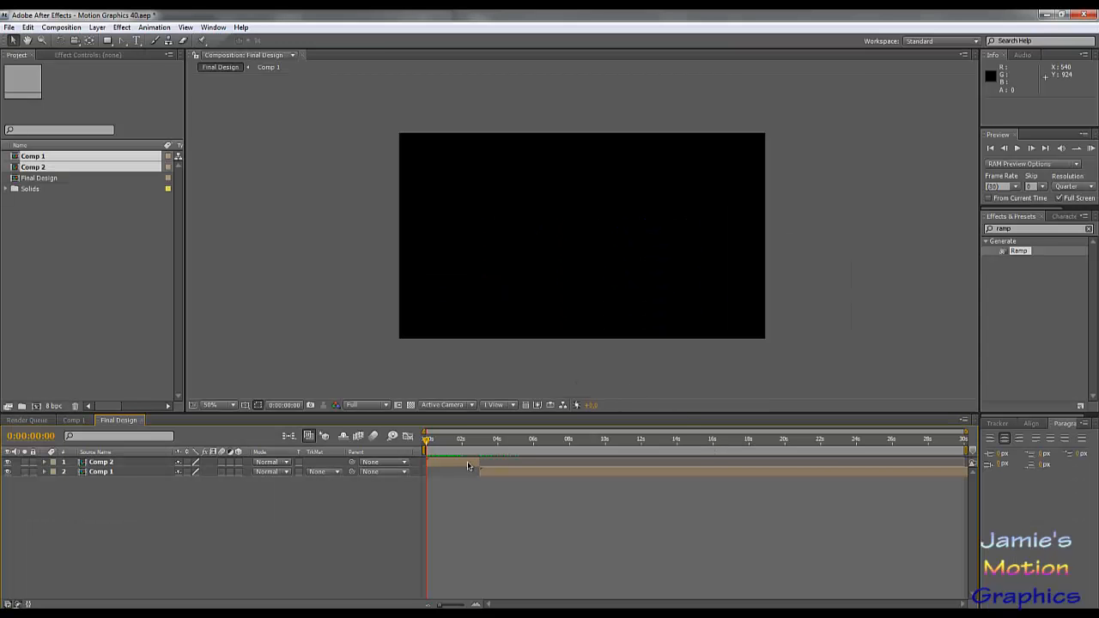
# - Time-stretch the Comp 2 layer to 50%, and shift Comp 1 to start where it ends, at 1 second 15 frames
pyautogui.click(464, 464)
pyautogui.rightClick(464, 464)
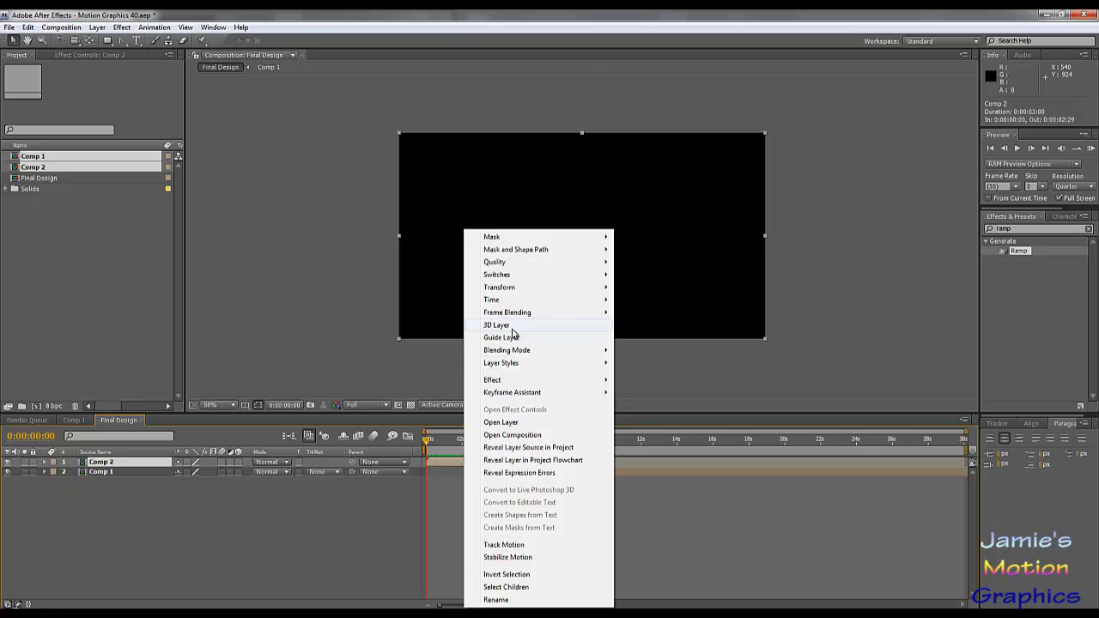
pyautogui.moveTo(518, 302)
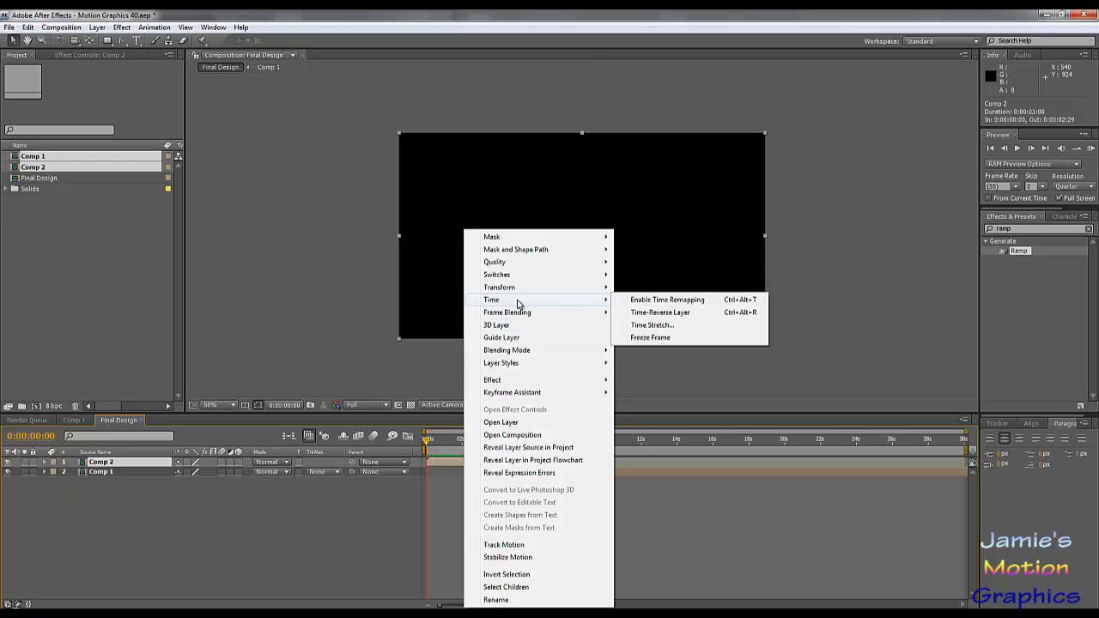
pyautogui.click(653, 326)
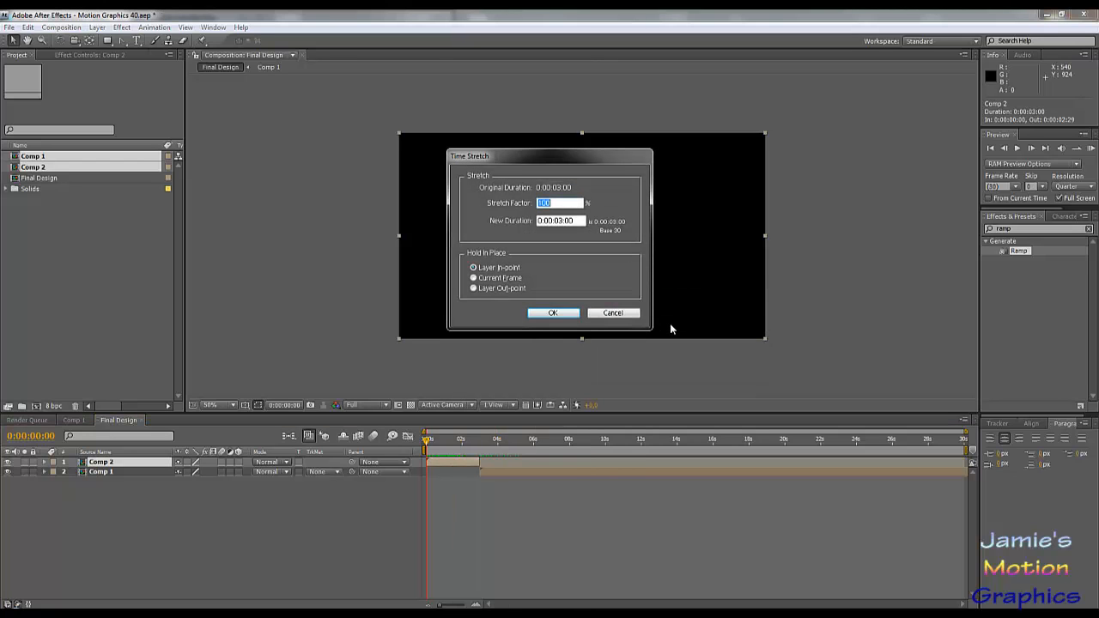
pyautogui.write('50')
pyautogui.click(553, 312)
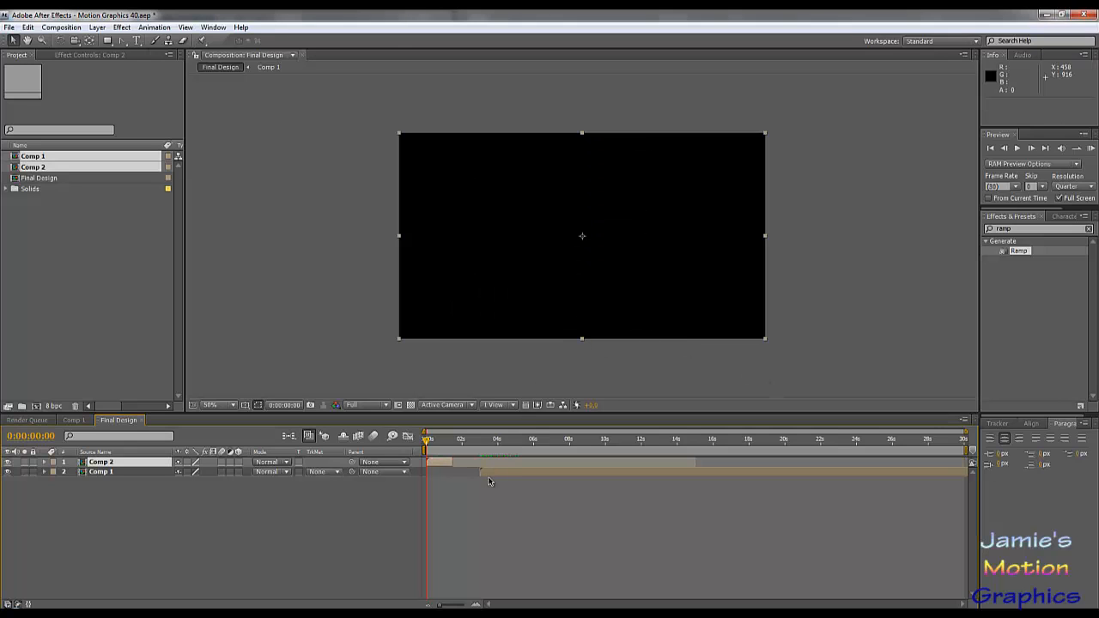
pyautogui.moveTo(488, 476); pyautogui.dragTo(453, 452)
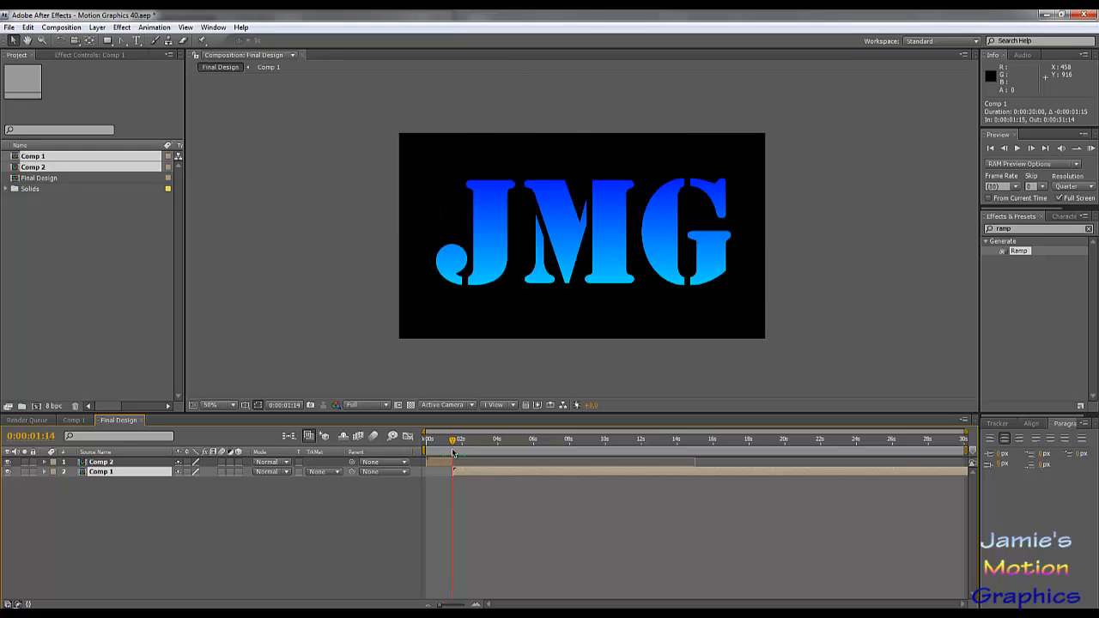
# - Enable time remapping on the Comp 1 layer
pyautogui.rightClick(473, 478)
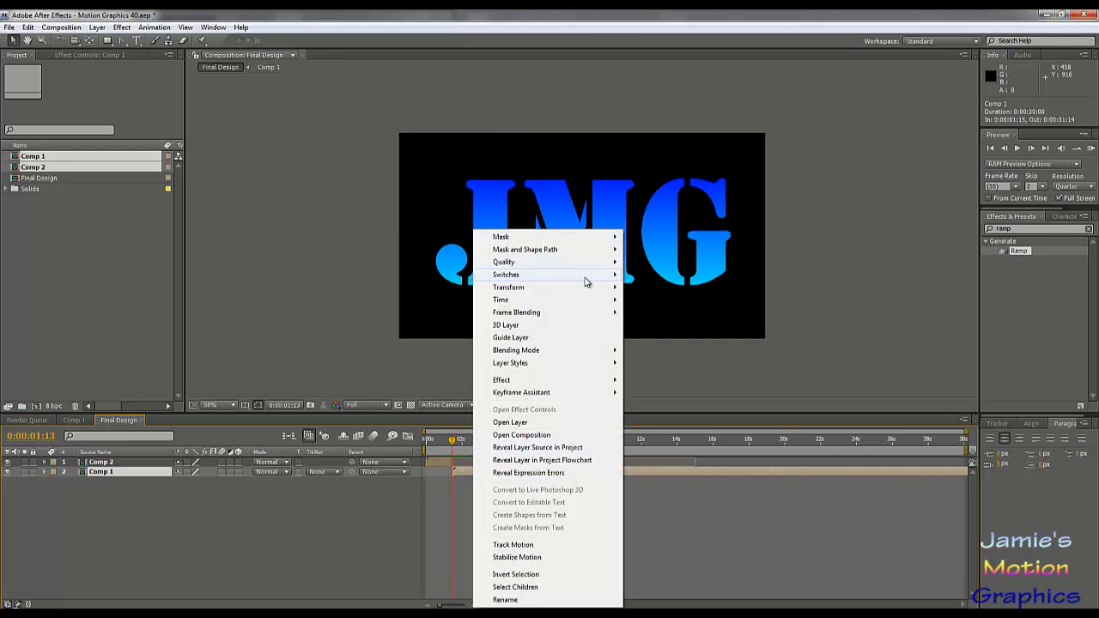
pyautogui.moveTo(569, 304)
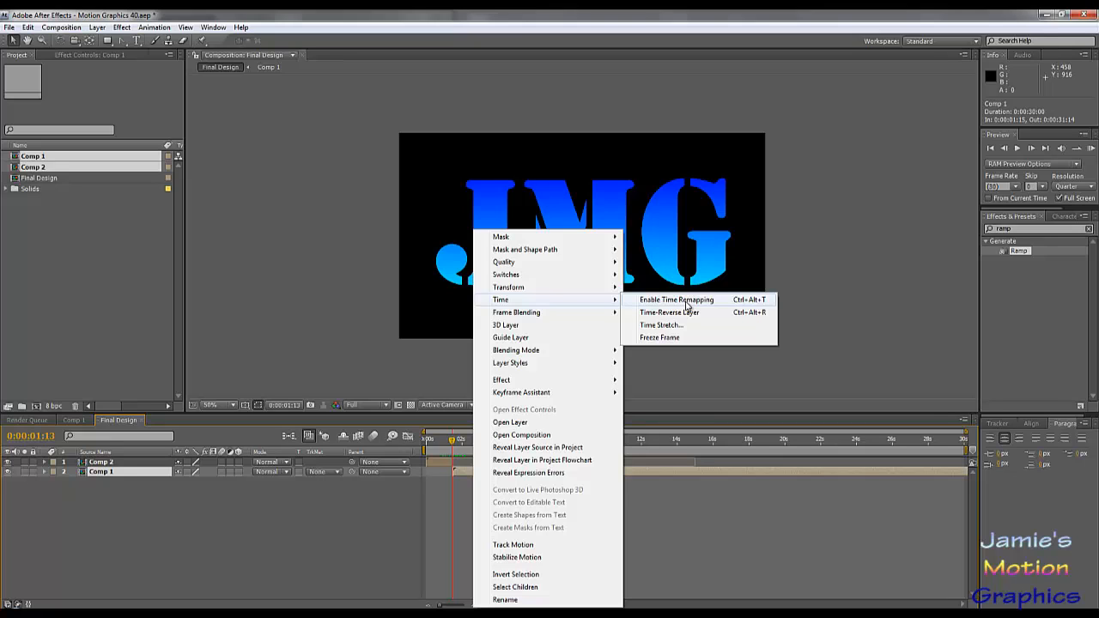
pyautogui.click(686, 302)
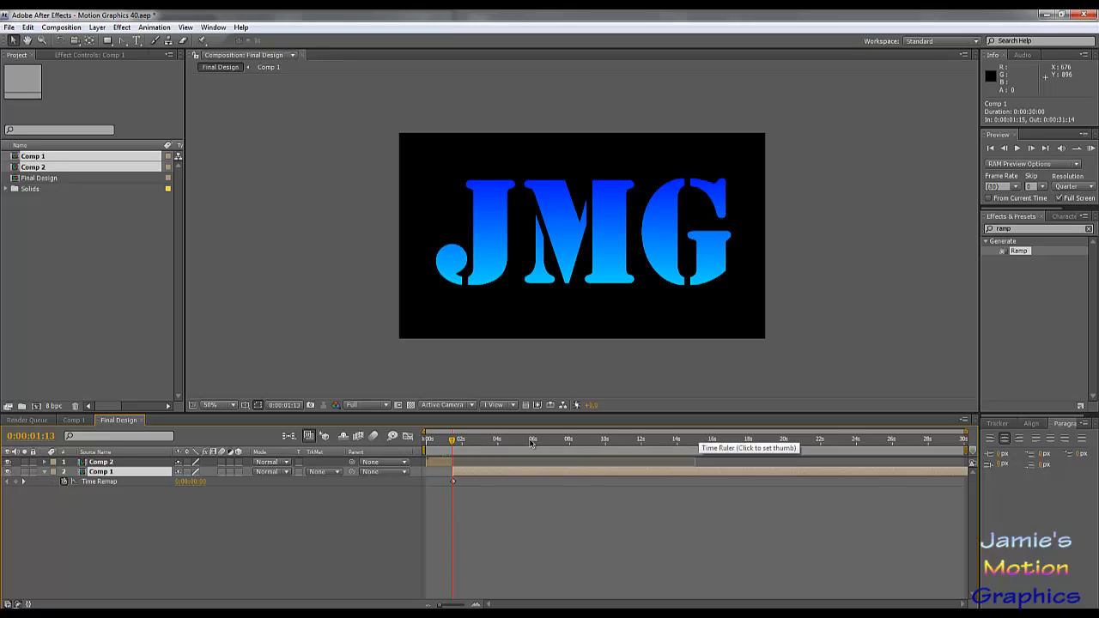
# - Add a Time Remap keyframe to Comp 1 at 3 seconds 20 frames, and check the beam sweep back around 3 seconds
pyautogui.moveTo(534, 445)
pyautogui.mouseDown()
pyautogui.moveTo(484, 446)
pyautogui.moveTo(513, 447)
pyautogui.moveTo(493, 450)
pyautogui.mouseUp()
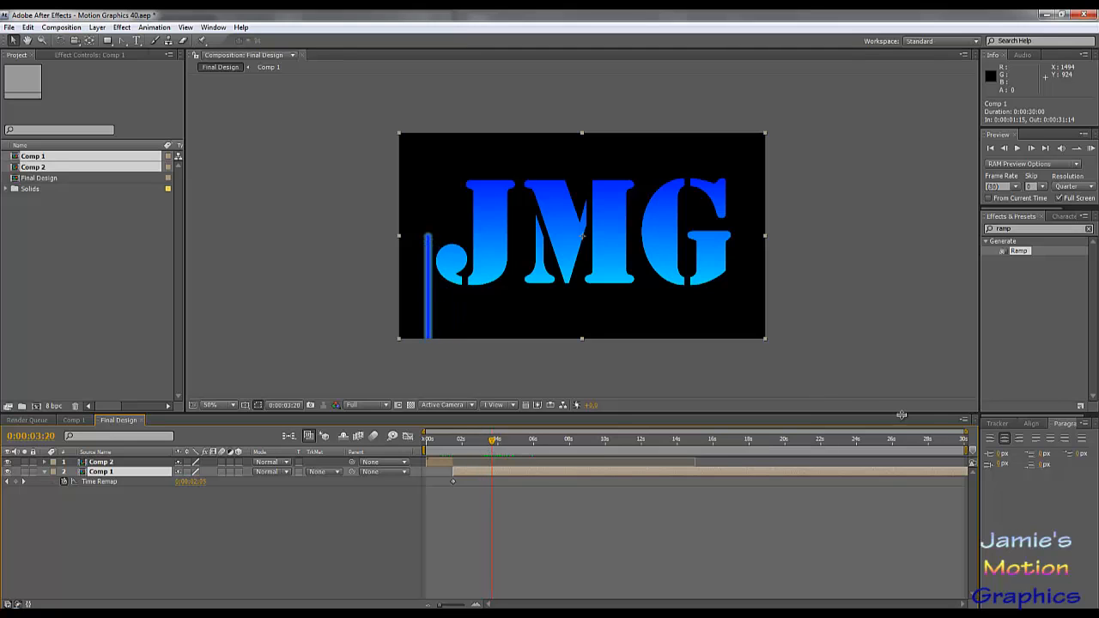
pyautogui.moveTo(967, 433); pyautogui.dragTo(523, 433)
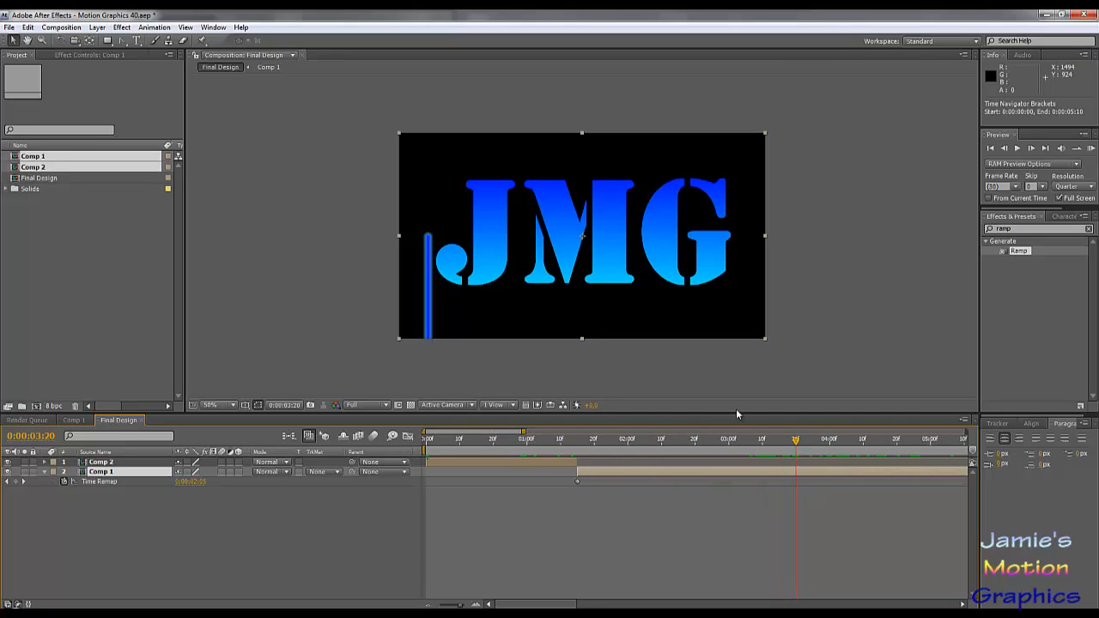
pyautogui.click(17, 482)
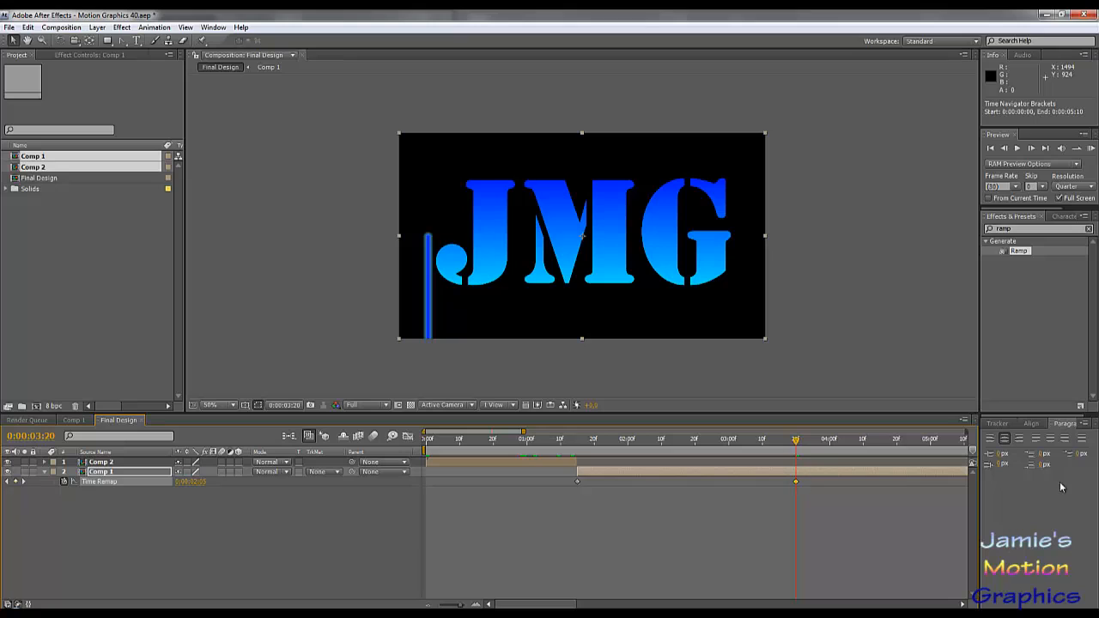
pyautogui.click(796, 482)
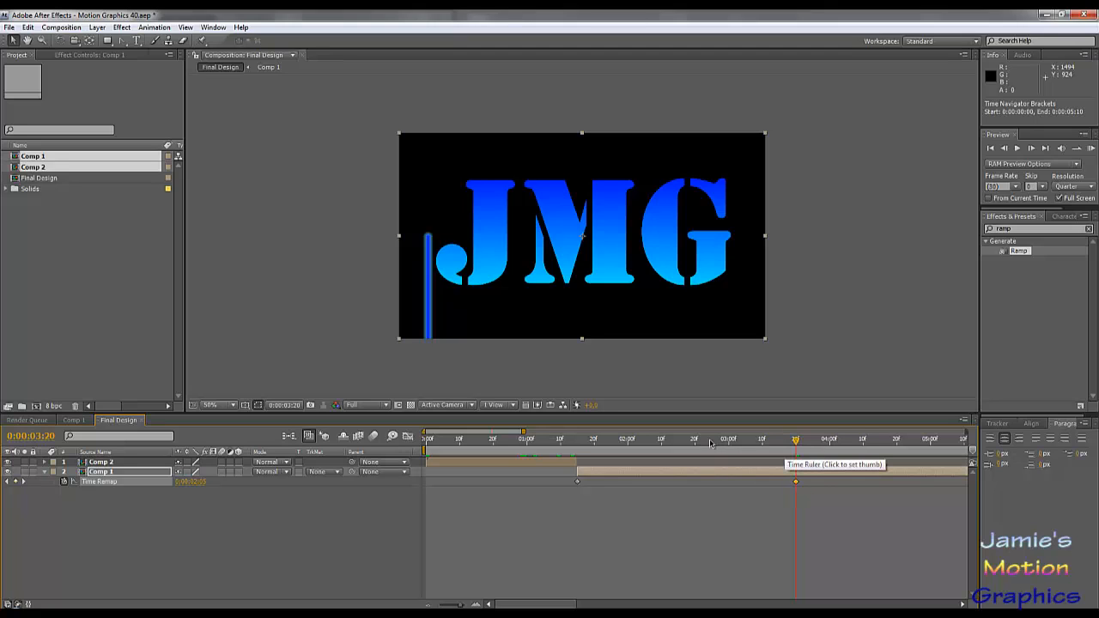
pyautogui.moveTo(695, 443); pyautogui.dragTo(729, 461)
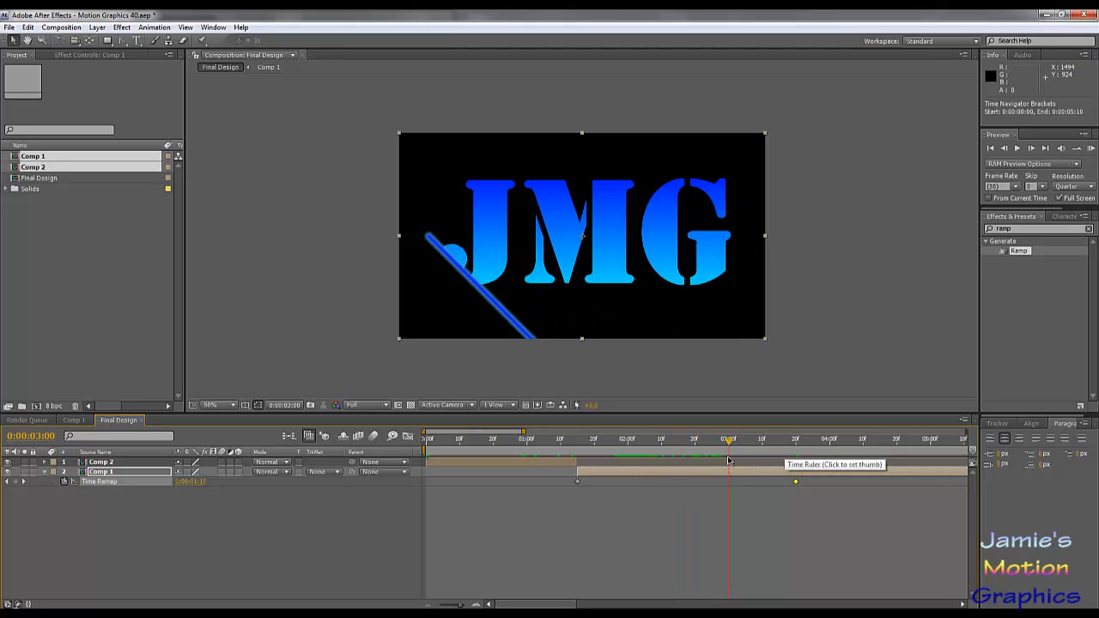
# - Add a Time Remap keyframe to the Comp 1 layer at 2 seconds 10 frames
pyautogui.click(663, 445)
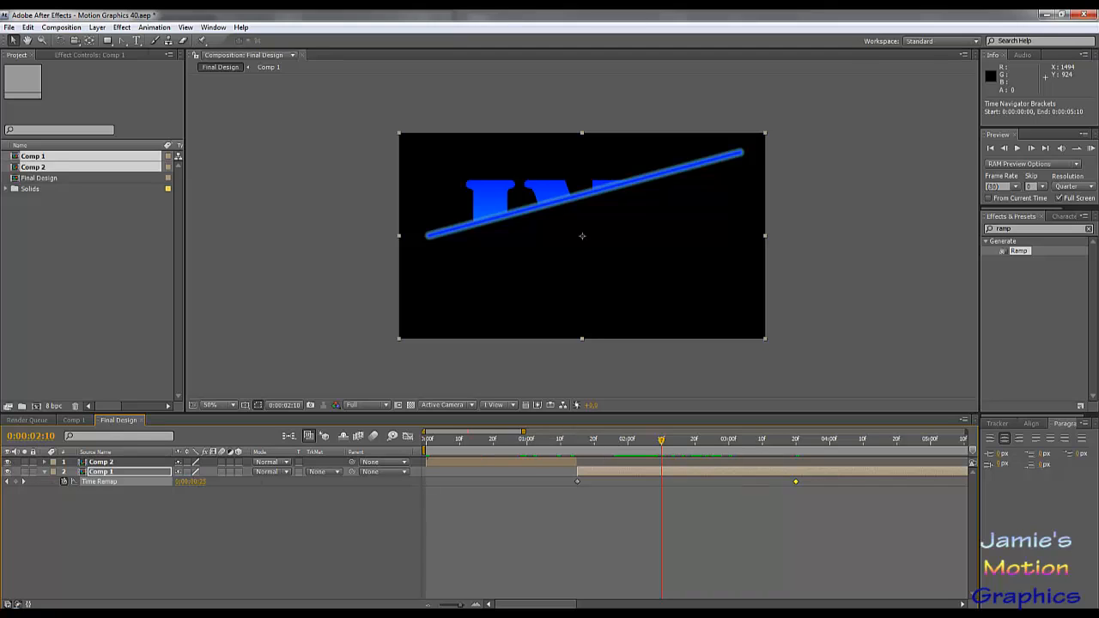
pyautogui.click(16, 482)
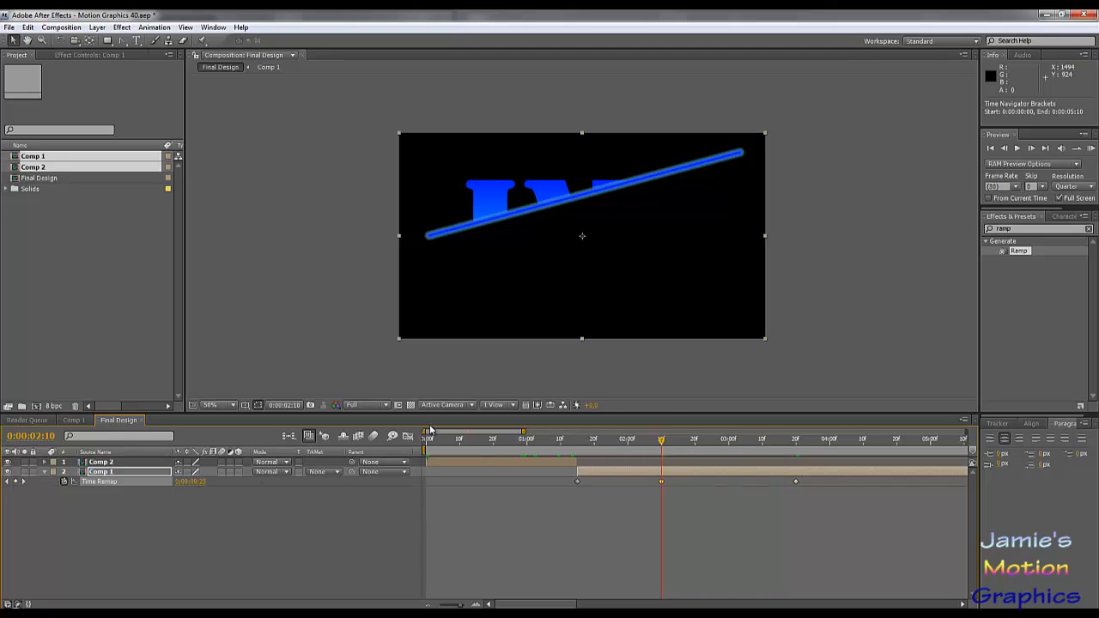
pyautogui.click(661, 482)
# - Retime Comp 1's Time Remap by moving the middle keyframe to 2 seconds 18 frames and the last one to 3 seconds 5 frames
pyautogui.click(729, 443)
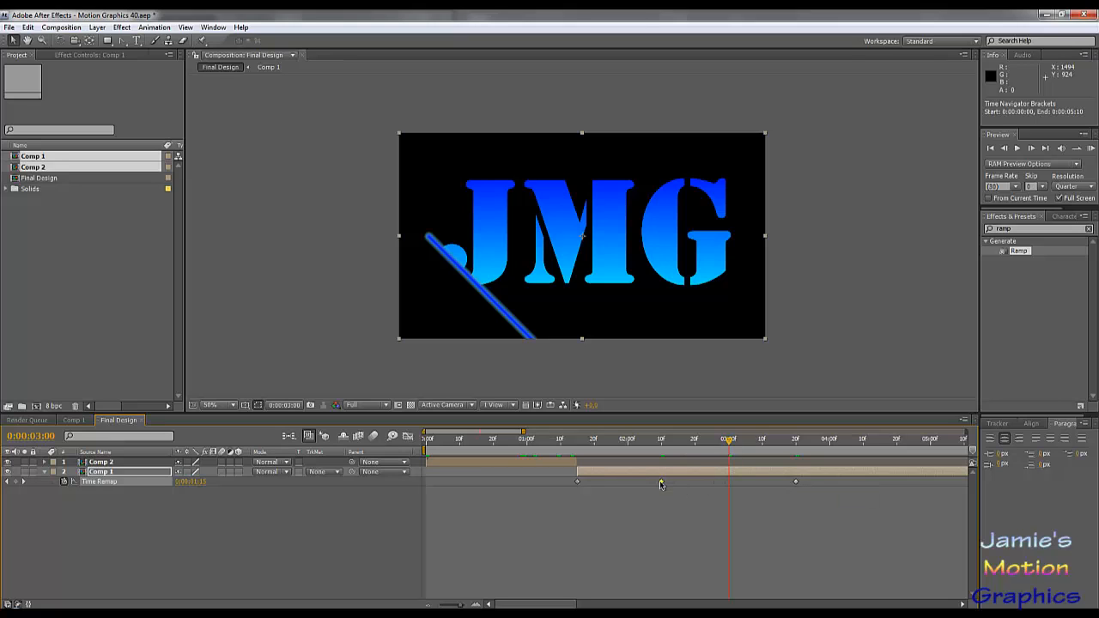
pyautogui.moveTo(662, 484); pyautogui.dragTo(688, 486)
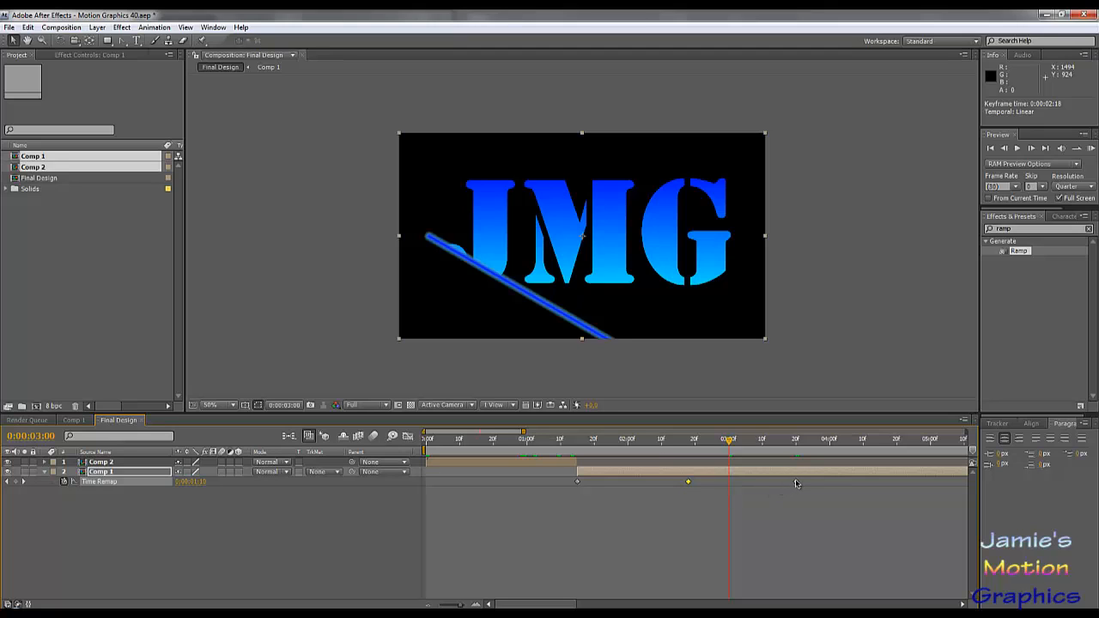
pyautogui.moveTo(797, 484); pyautogui.dragTo(745, 483)
# - Preview the retimed Comp 1 reveal from 1 second 15 frames, with previews set to play from the current time
pyautogui.moveTo(628, 444); pyautogui.dragTo(579, 447)
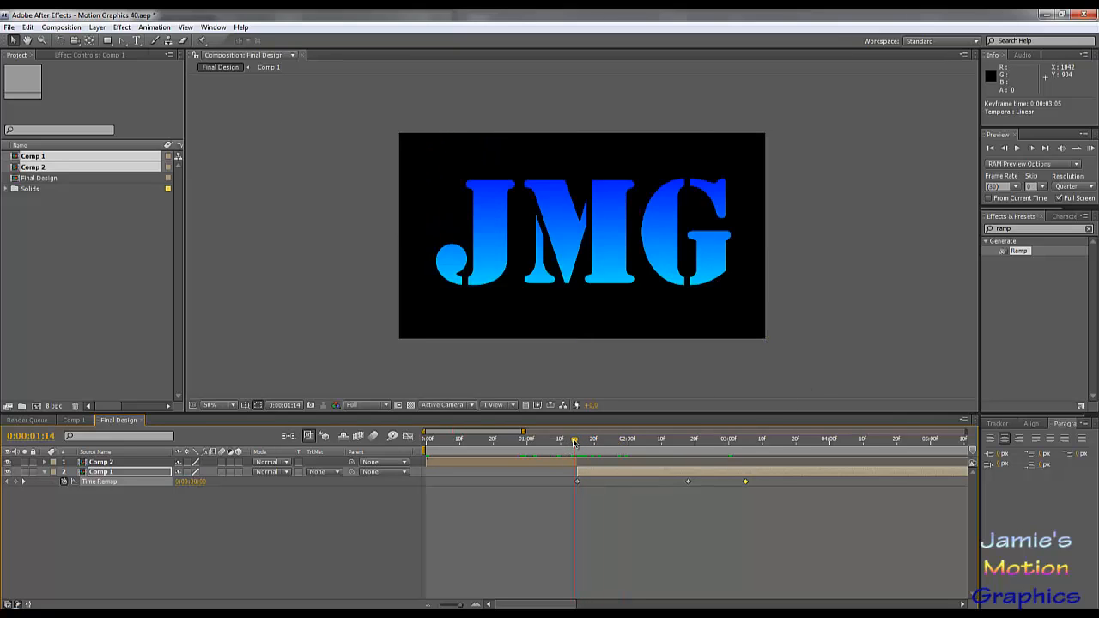
pyautogui.moveTo(574, 443); pyautogui.dragTo(578, 443)
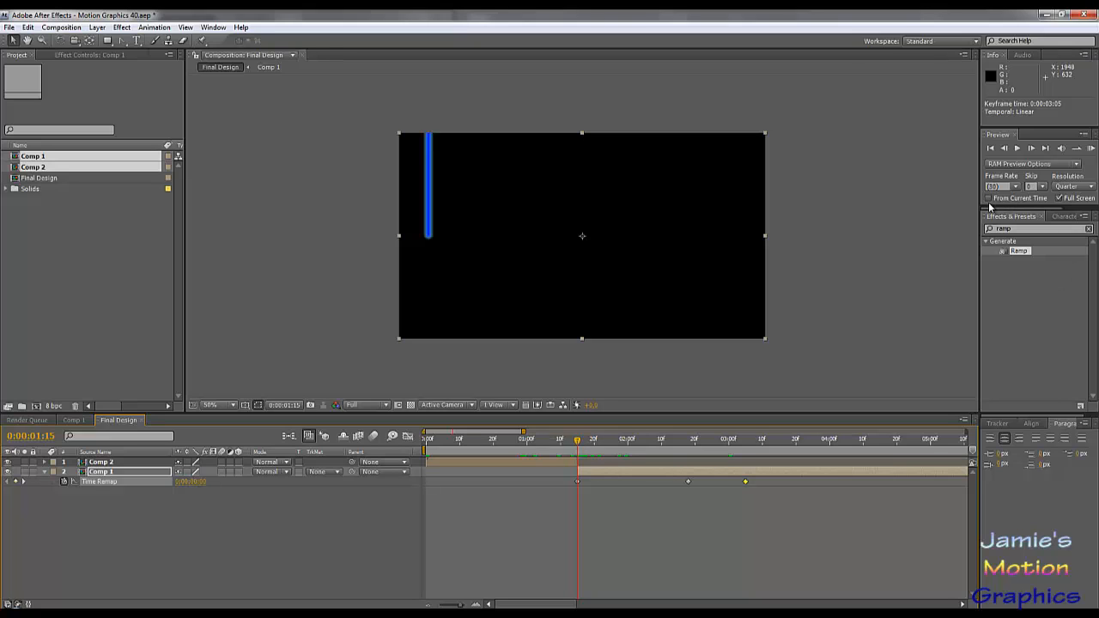
pyautogui.click(989, 199)
pyautogui.press('KP_0')
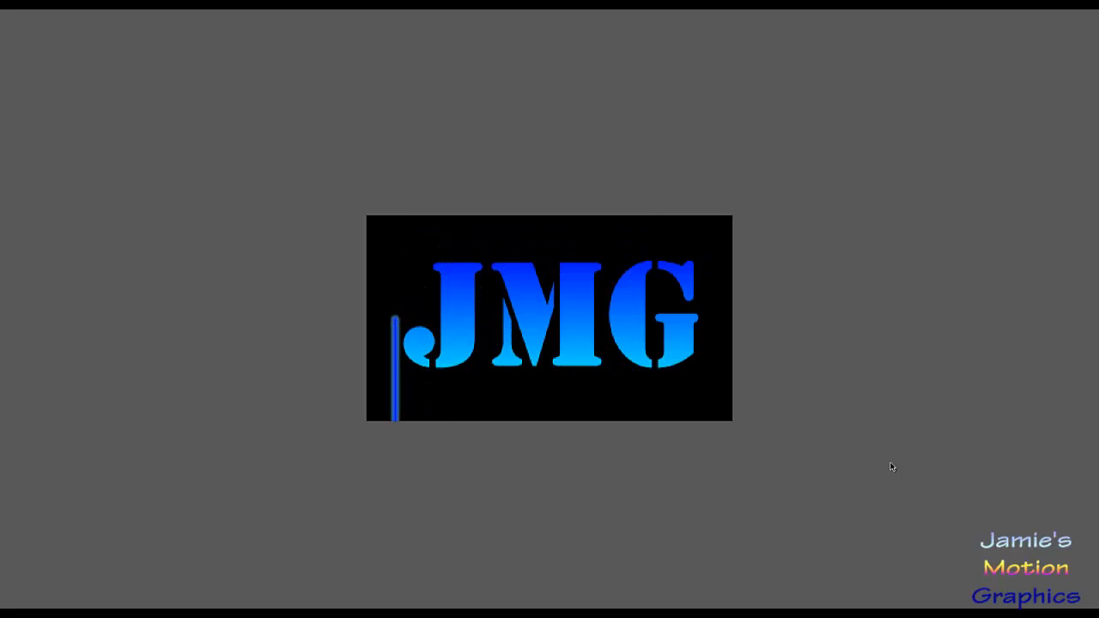
pyautogui.click(601, 352)
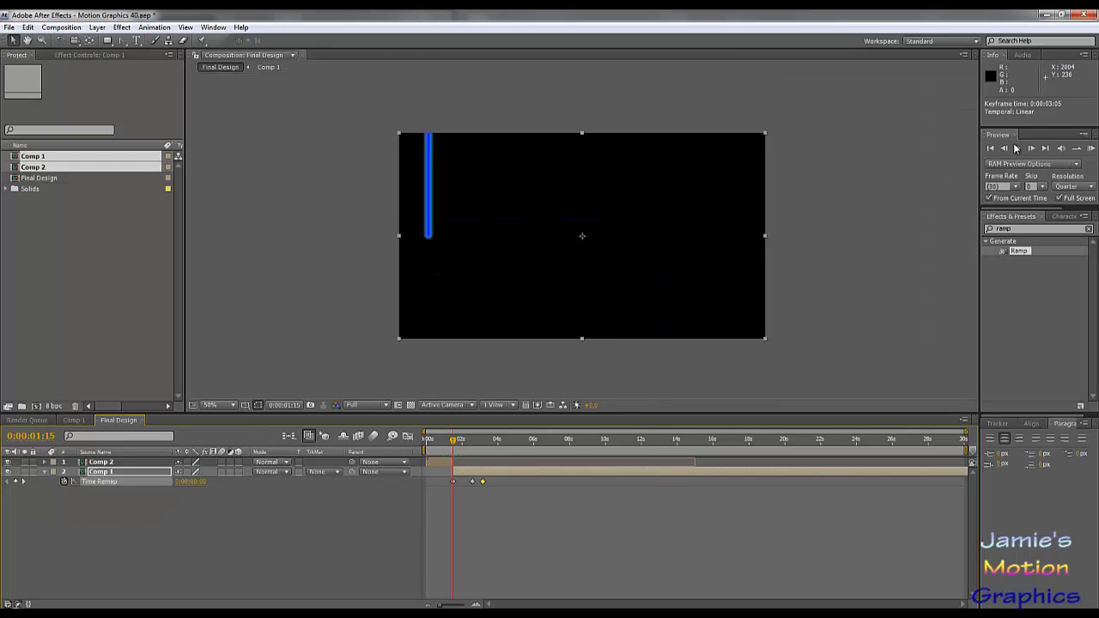
pyautogui.click(1017, 148)
pyautogui.click(1017, 149)
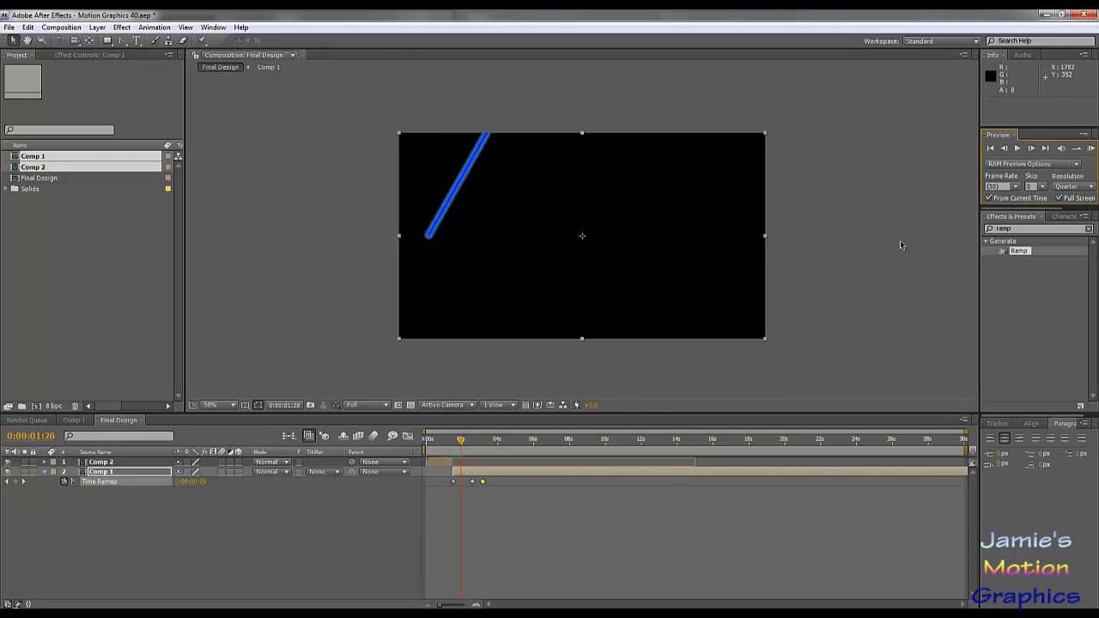